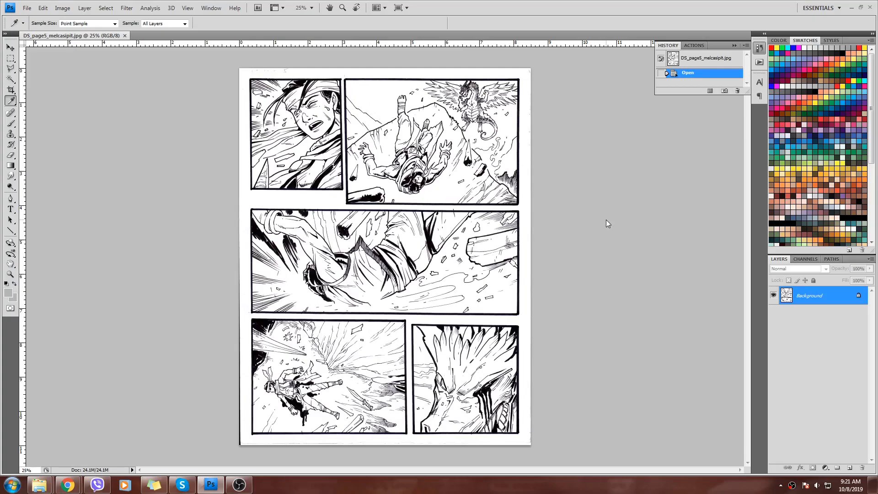
Inspect the inked comic page at several zoom levels and check its image dimensions and resolution.
{"action": "key", "text": "ctrl+plus"}
{"action": "scroll", "coordinate": [608, 223], "scroll_direction": "up", "scroll_amount": 2}
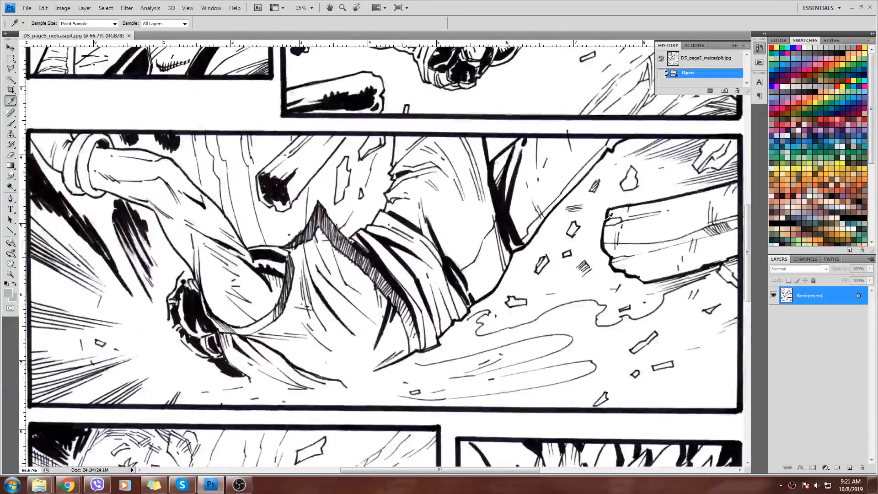
{"action": "scroll", "coordinate": [609, 216], "scroll_direction": "down", "scroll_amount": 2}
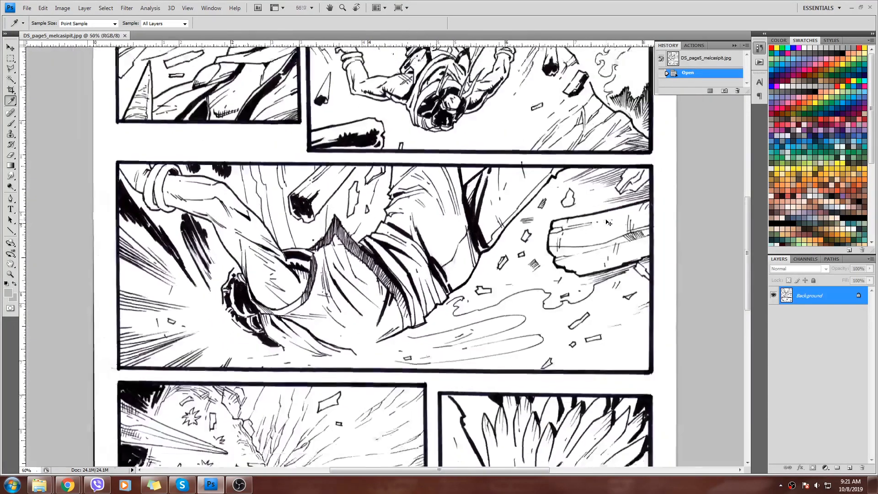
{"action": "scroll", "coordinate": [609, 219], "scroll_direction": "down", "scroll_amount": 1}
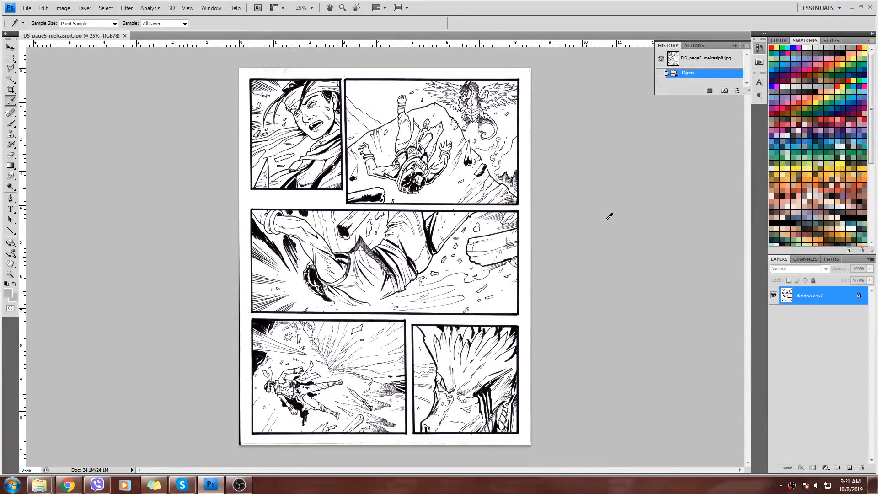
{"action": "scroll", "coordinate": [608, 222], "scroll_direction": "up", "scroll_amount": 4}
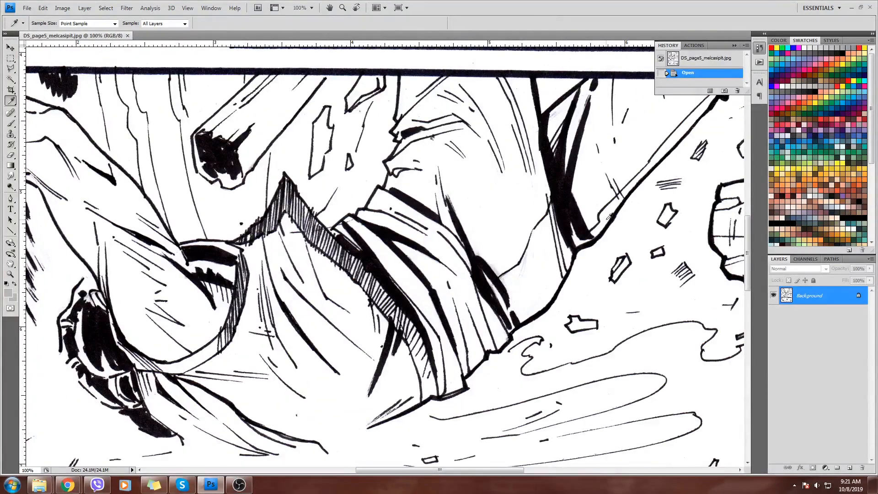
{"action": "scroll", "coordinate": [609, 217], "scroll_direction": "down", "scroll_amount": 2}
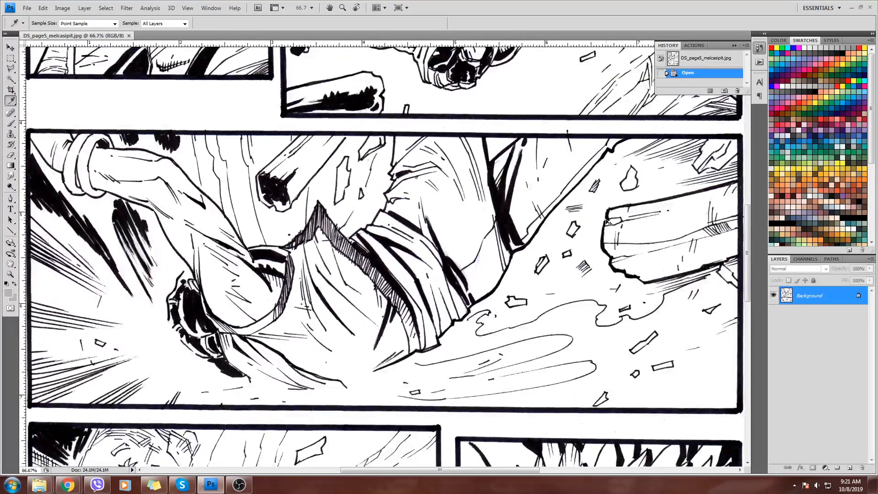
{"action": "scroll", "coordinate": [609, 223], "scroll_direction": "down", "scroll_amount": 1}
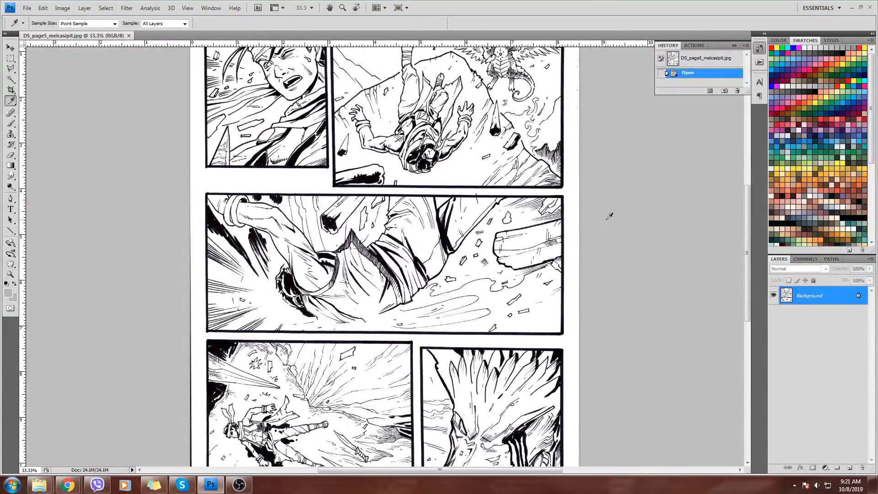
{"action": "key", "text": "ctrl+alt+i"}
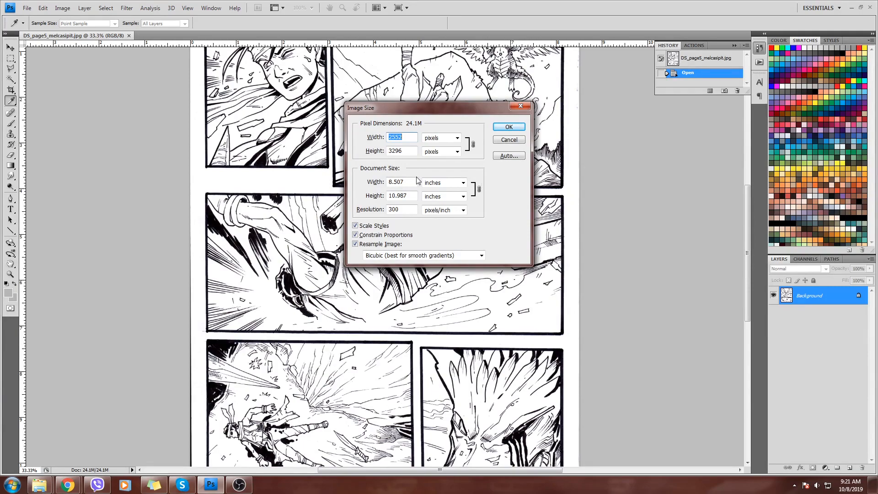
{"action": "left_click", "coordinate": [518, 140]}
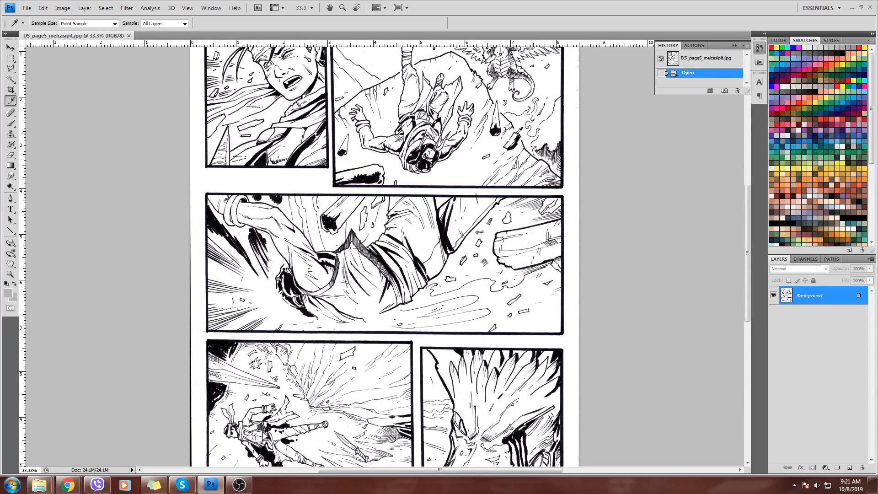
Set the canvas size to 8.5 by 11 inches with a centred anchor, accepting the clipping.
{"action": "key", "text": "ctrl+alt+c"}
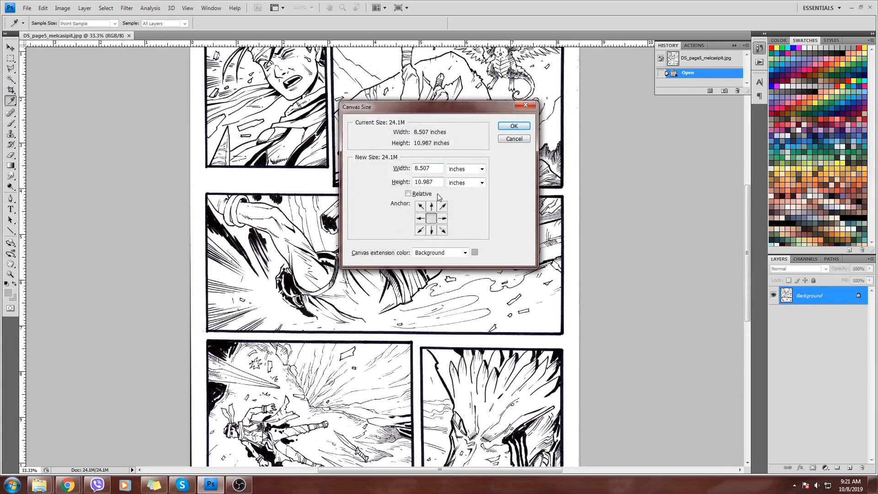
{"action": "left_click_drag", "start_coordinate": [435, 167], "coordinate": [395, 168]}
{"action": "type", "text": "8.5"}
{"action": "key", "text": "Tab"}
{"action": "type", "text": "11"}
{"action": "left_click", "coordinate": [513, 127]}
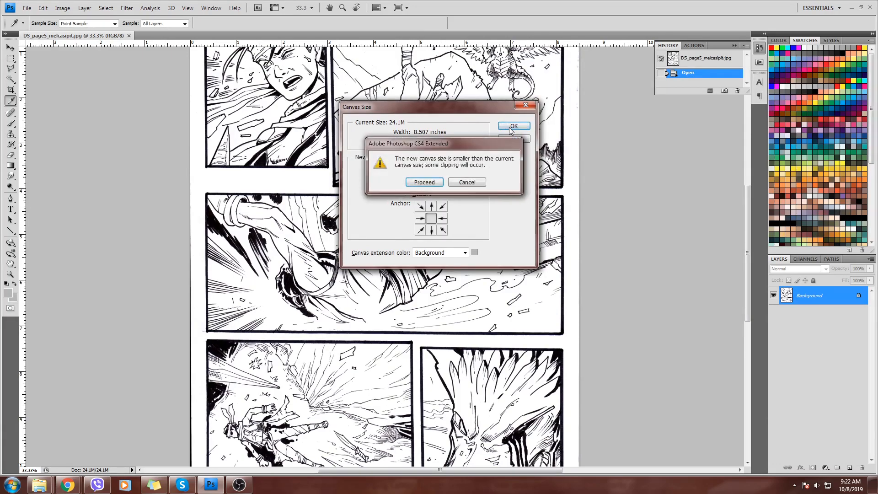
{"action": "left_click", "coordinate": [422, 182]}
Examine the scanned ink lines of the two upper panels closely, magnifying up to 600% to check their pixels and colour.
{"action": "left_click_drag", "start_coordinate": [426, 179], "coordinate": [433, 249]}
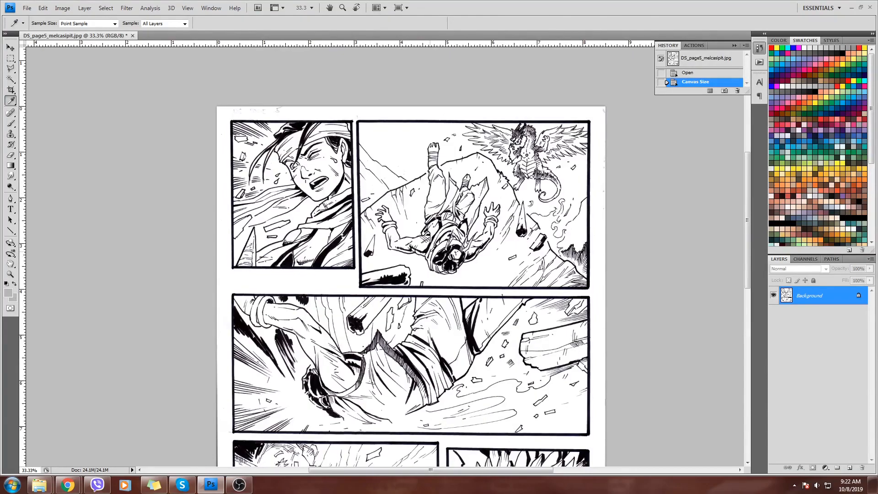
{"action": "key", "text": "ctrl+plus"}
{"action": "key", "text": "ctrl+plus"}
{"action": "key", "text": "ctrl+plus"}
{"action": "key", "text": "ctrl+plus"}
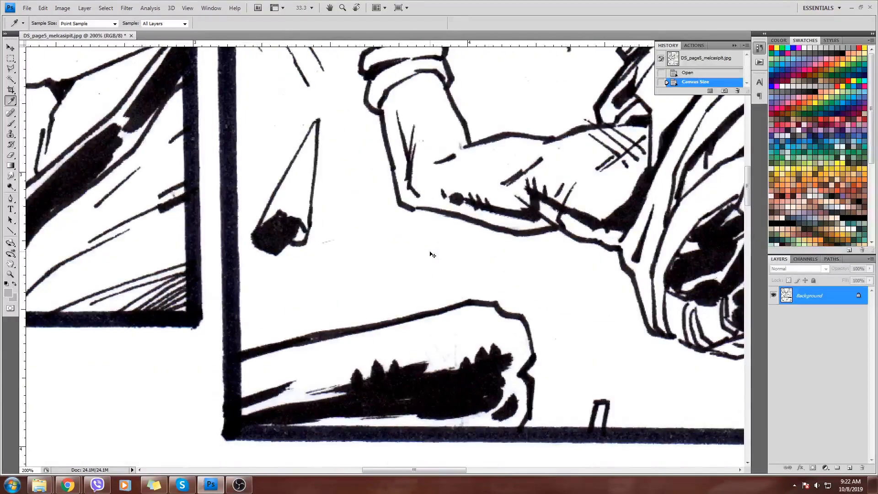
{"action": "key", "text": "ctrl+plus"}
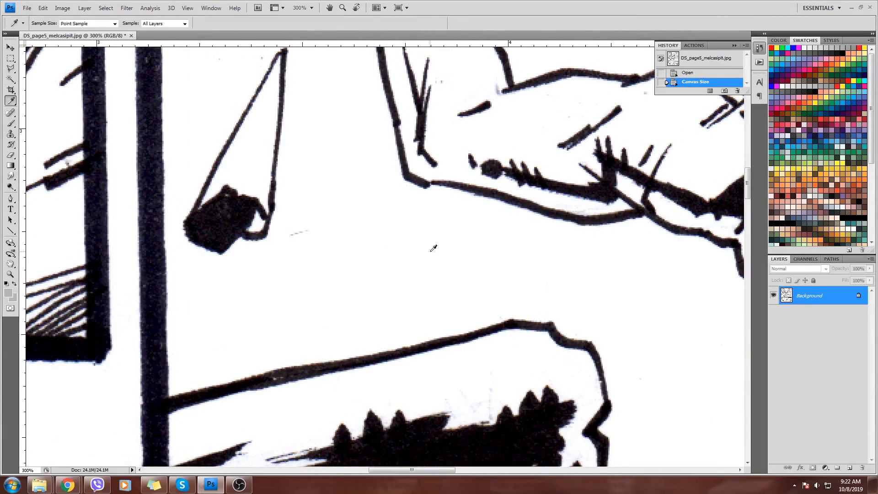
{"action": "key", "text": "ctrl+plus"}
{"action": "key", "text": "ctrl+plus"}
{"action": "key", "text": "ctrl+plus"}
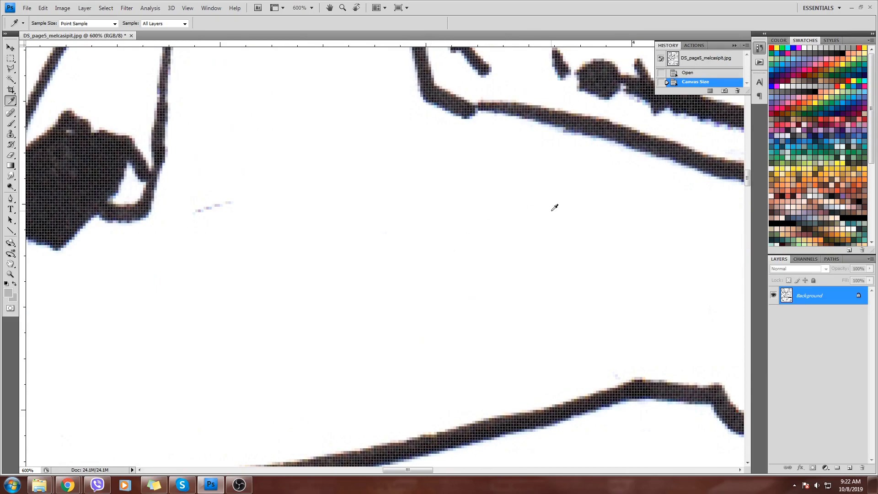
{"action": "left_click", "coordinate": [10, 47]}
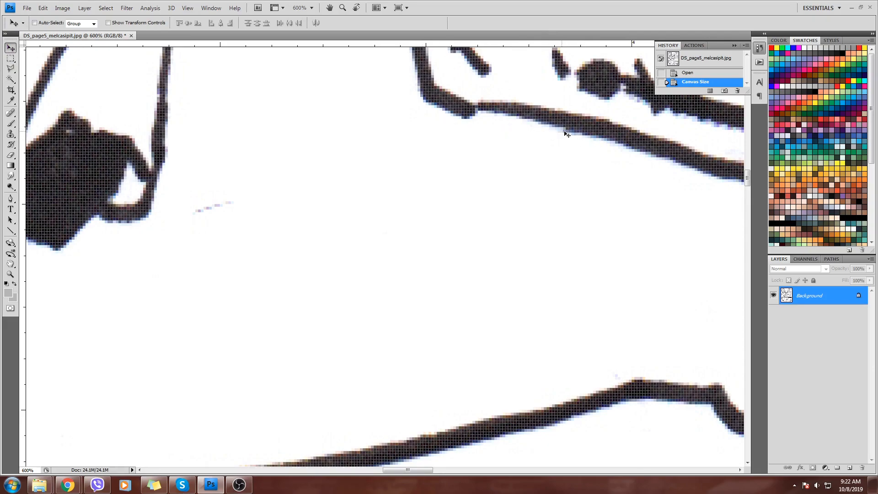
{"action": "key", "text": "ctrl+minus"}
{"action": "key", "text": "ctrl+minus"}
{"action": "key", "text": "ctrl+minus"}
{"action": "key", "text": "ctrl+minus"}
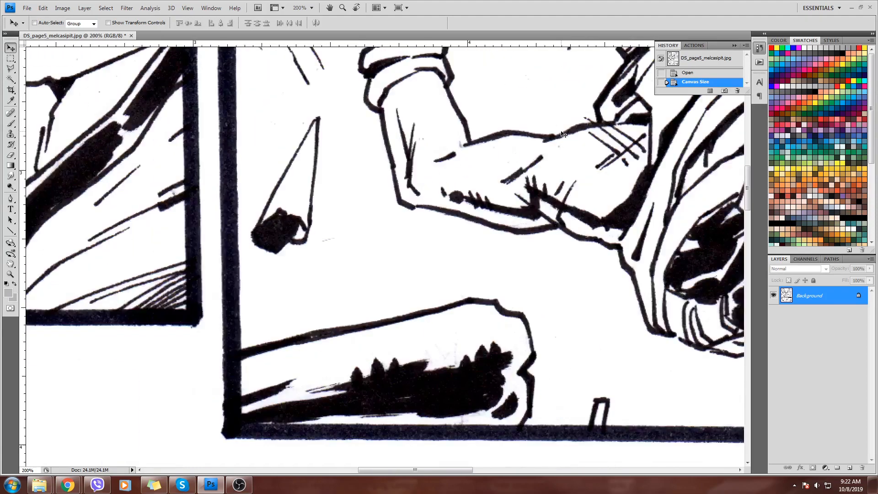
{"action": "left_click_drag", "start_coordinate": [293, 130], "coordinate": [497, 171]}
{"action": "left_click_drag", "start_coordinate": [302, 151], "coordinate": [556, 250]}
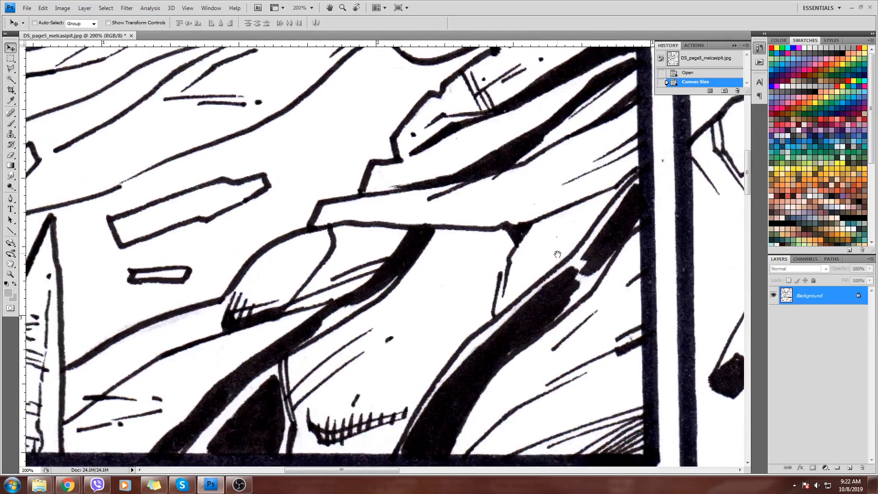
Convert the page from RGB to Grayscale mode, discarding its color information.
{"action": "left_click", "coordinate": [63, 8]}
{"action": "mouse_move", "coordinate": [71, 21]}
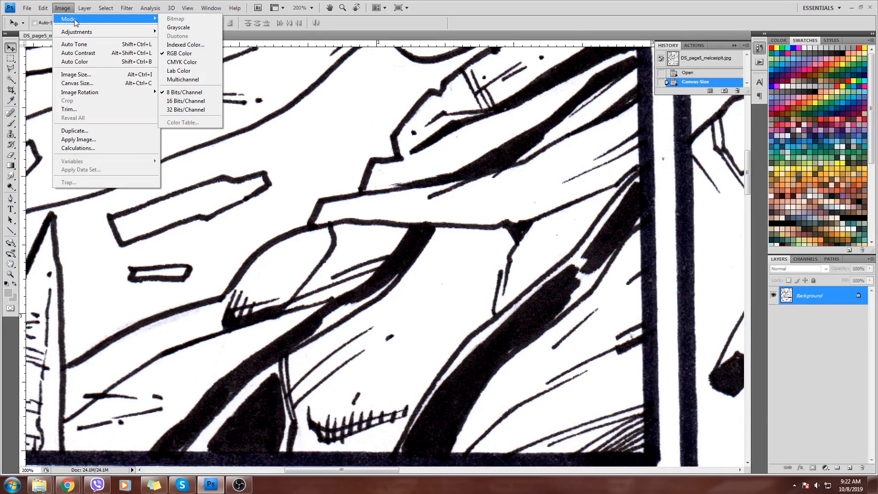
{"action": "left_click", "coordinate": [178, 29]}
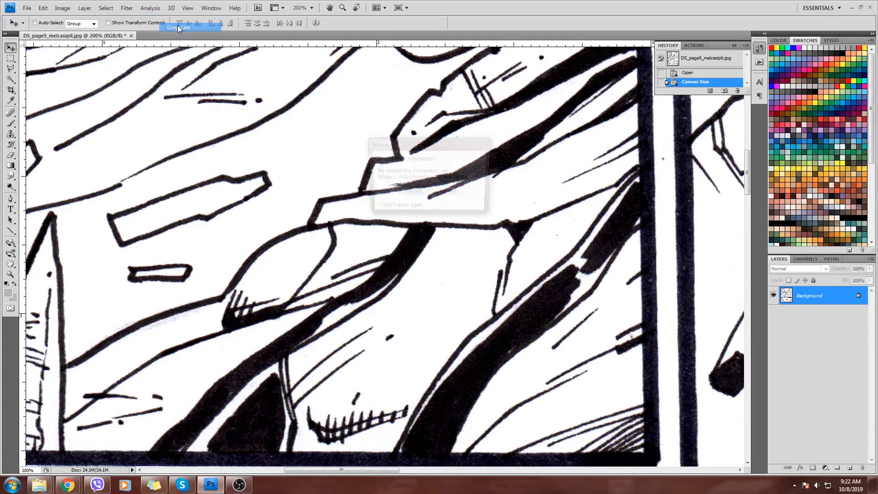
{"action": "left_click", "coordinate": [411, 193]}
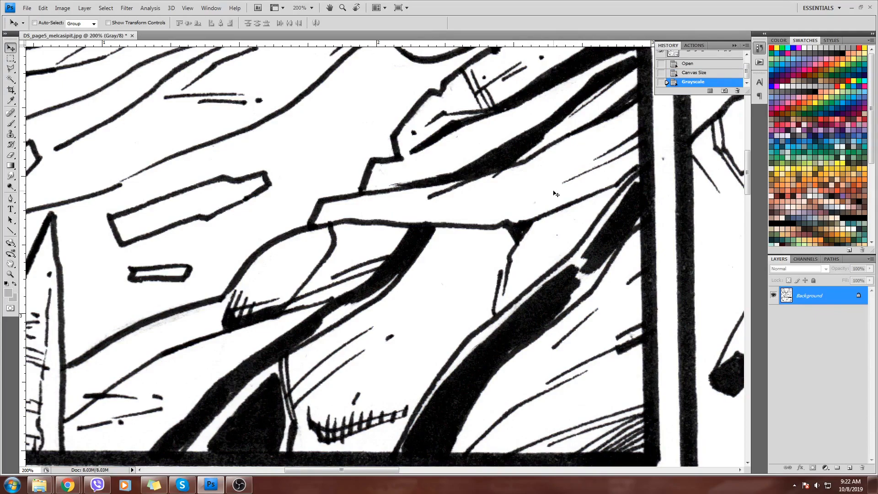
Examine the grayscale ink lines around the falling figure's arm up close and review the whole page.
{"action": "left_click_drag", "start_coordinate": [538, 204], "coordinate": [248, 213]}
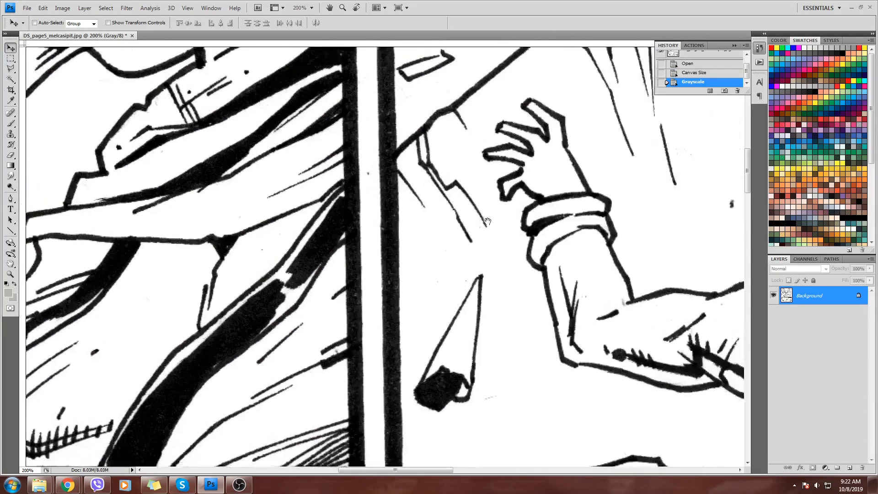
{"action": "left_click_drag", "start_coordinate": [559, 214], "coordinate": [393, 147]}
{"action": "key", "text": "ctrl+plus"}
{"action": "key", "text": "ctrl+plus"}
{"action": "key", "text": "ctrl+plus"}
{"action": "key", "text": "ctrl+plus"}
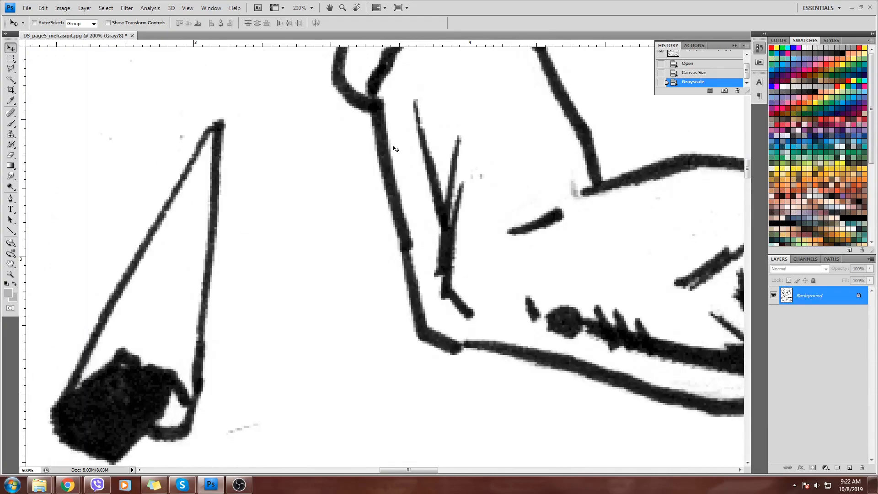
{"action": "left_click_drag", "start_coordinate": [484, 213], "coordinate": [346, 84]}
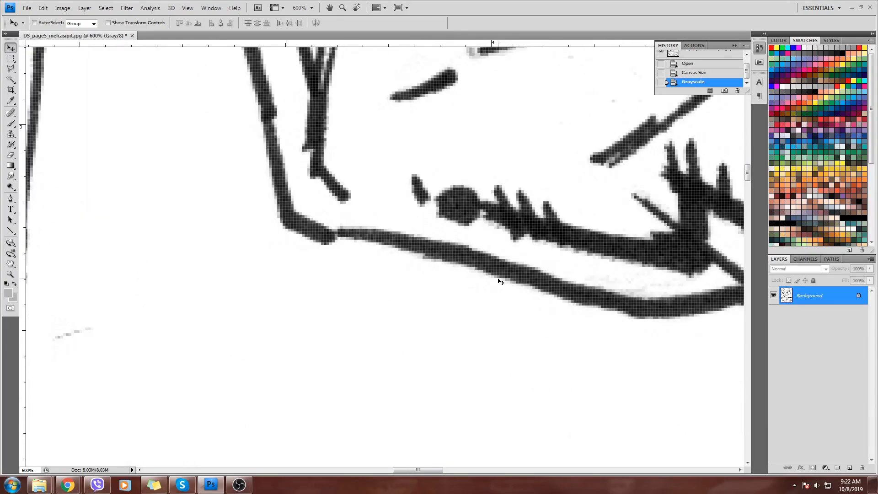
{"action": "key", "text": "ctrl+minus"}
{"action": "key", "text": "ctrl+minus"}
{"action": "key", "text": "ctrl+minus"}
{"action": "key", "text": "ctrl+minus"}
{"action": "key", "text": "ctrl+minus"}
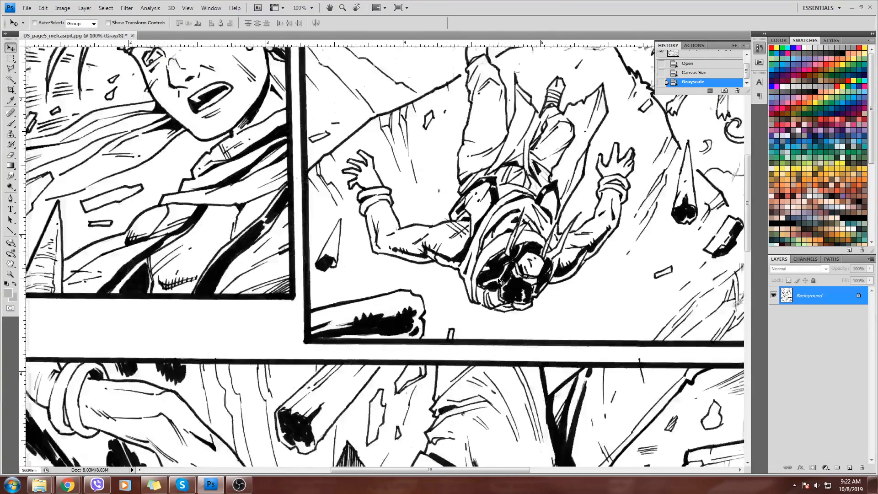
{"action": "key", "text": "ctrl+minus"}
{"action": "left_click_drag", "start_coordinate": [382, 175], "coordinate": [403, 286]}
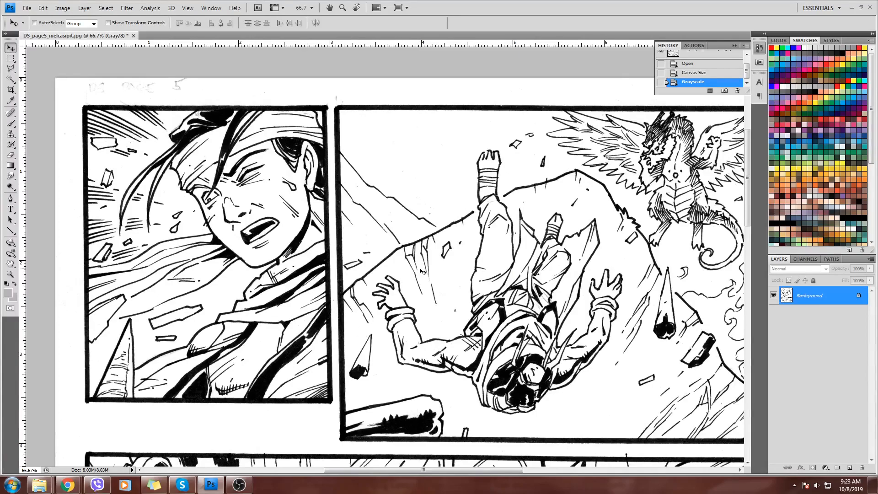
{"action": "key", "text": "ctrl+minus"}
{"action": "key", "text": "ctrl+minus"}
{"action": "key", "text": "ctrl+minus"}
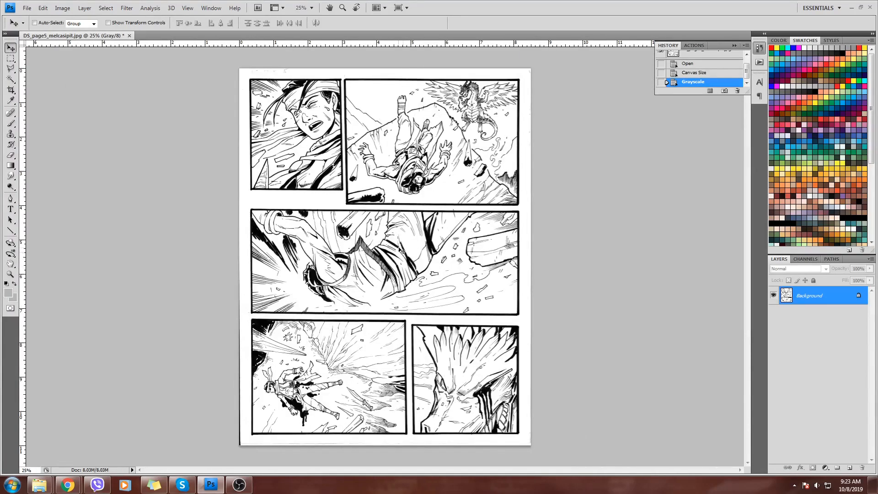
Select the top row of panels with the Polygonal Lasso, nudge it slightly down towards the middle panel, and deselect.
{"action": "key", "text": "l"}
{"action": "left_click", "coordinate": [251, 206]}
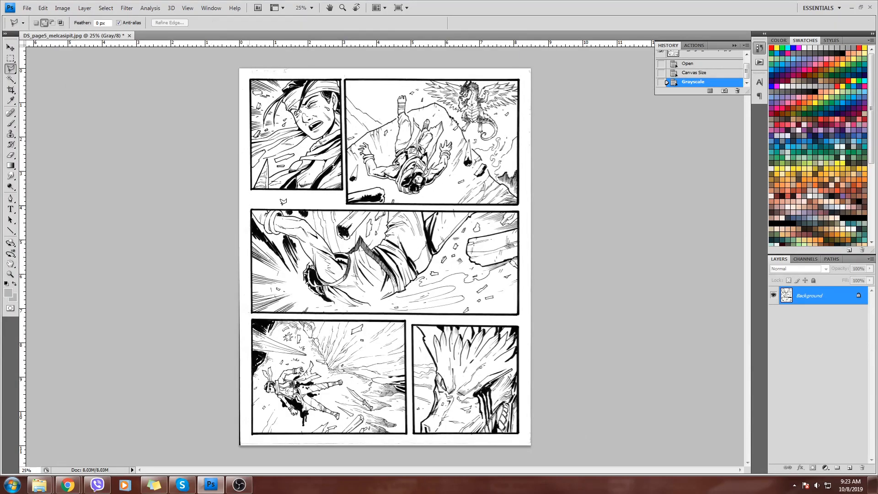
{"action": "left_click", "coordinate": [540, 208]}
{"action": "left_click", "coordinate": [529, 67]}
{"action": "left_click", "coordinate": [145, 63]}
{"action": "double_click", "coordinate": [212, 150]}
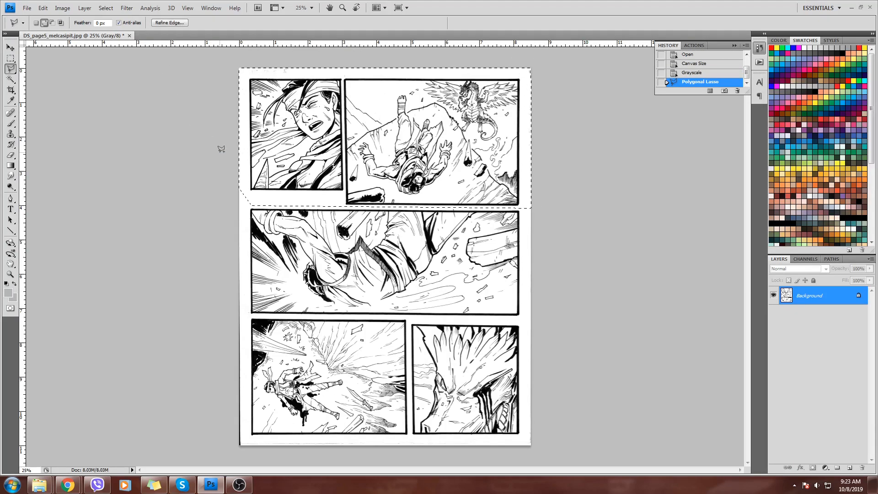
{"action": "key", "text": "v"}
{"action": "key", "text": "shift+Down"}
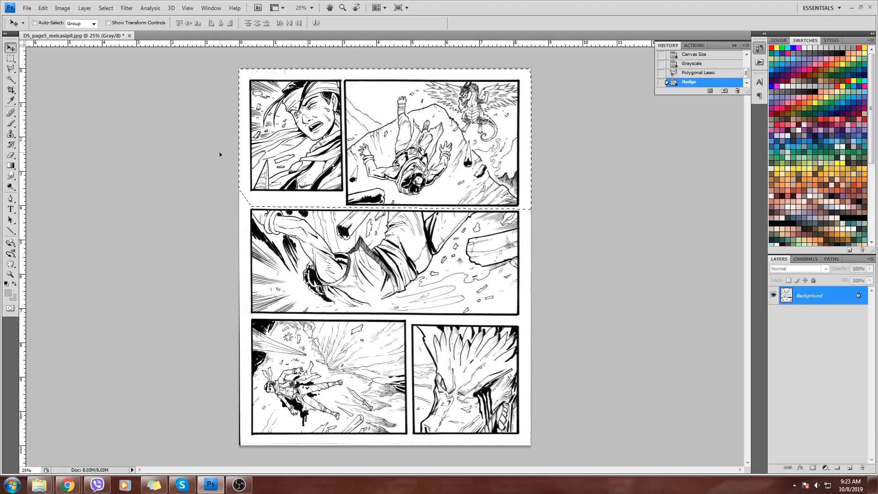
{"action": "key", "text": "ctrl+d"}
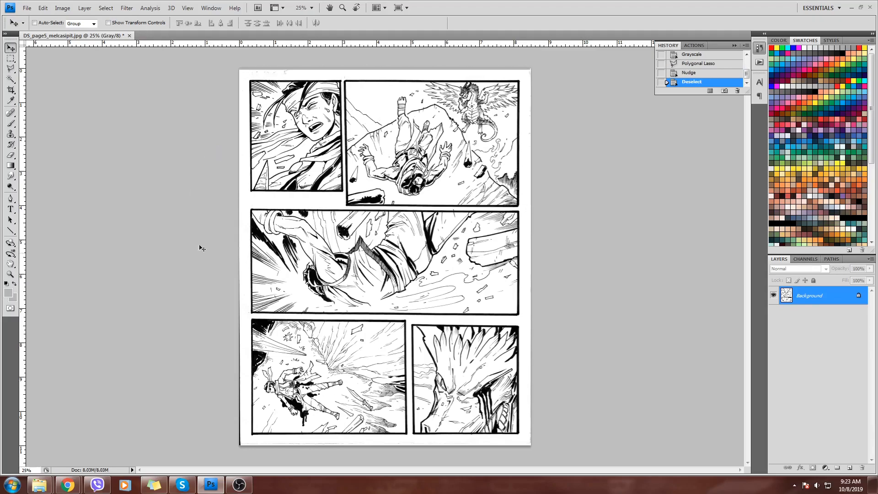
Outline the two bottom panels with the Polygonal Lasso, nudge them slightly up towards the middle panel, and deselect.
{"action": "key", "text": "l"}
{"action": "left_click", "coordinate": [249, 316]}
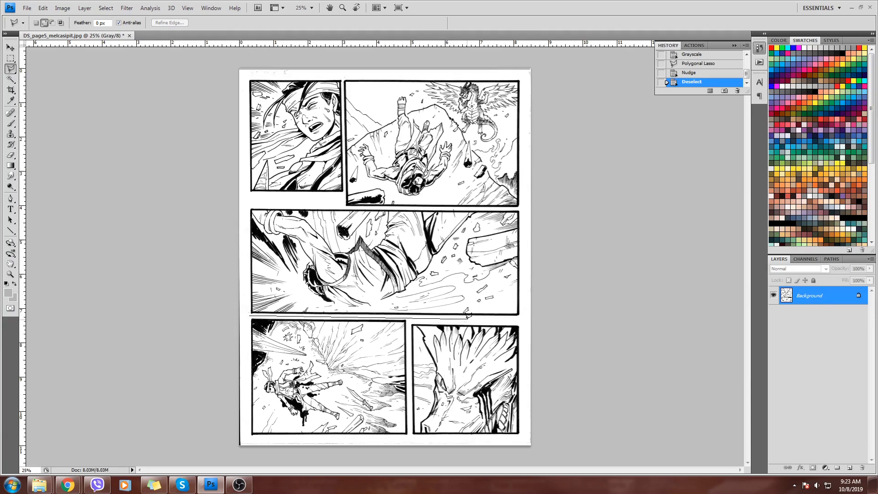
{"action": "left_click", "coordinate": [527, 321]}
{"action": "left_click", "coordinate": [523, 440]}
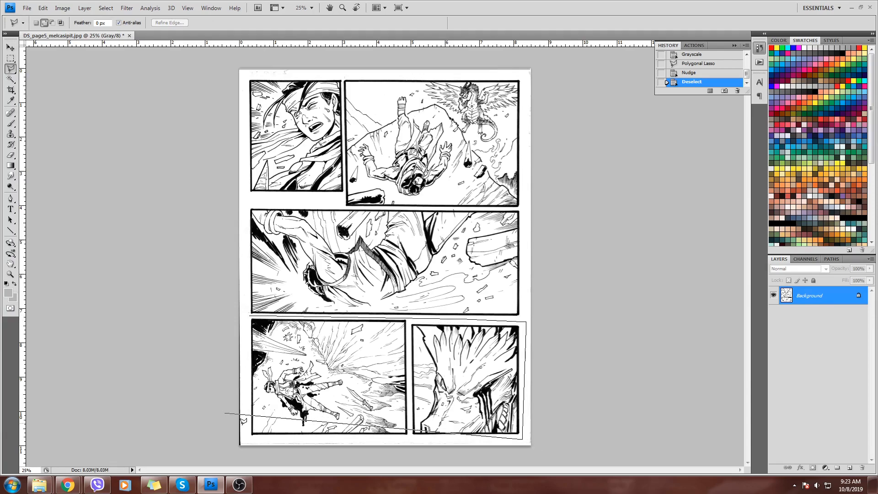
{"action": "left_click", "coordinate": [247, 440]}
{"action": "double_click", "coordinate": [247, 336]}
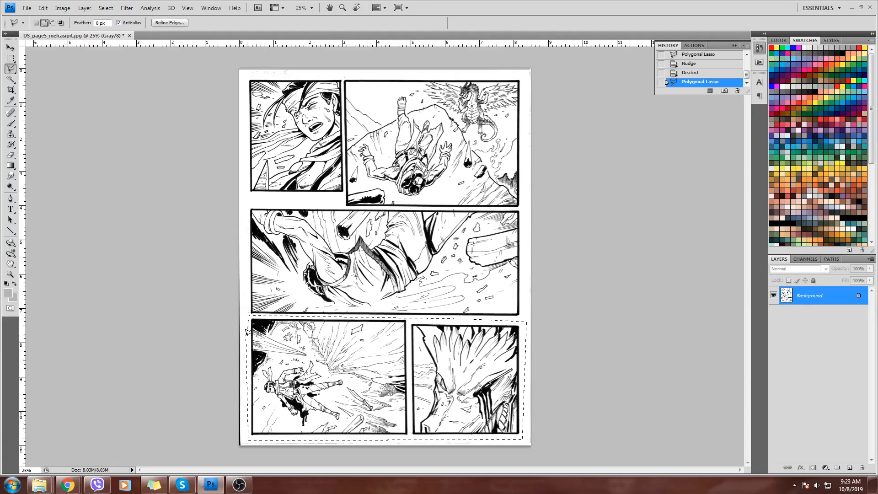
{"action": "key", "text": "v"}
{"action": "key", "text": "Up"}
{"action": "key", "text": "Up"}
{"action": "key", "text": "Up"}
{"action": "key", "text": "Up"}
{"action": "key", "text": "Up"}
{"action": "key", "text": "Up"}
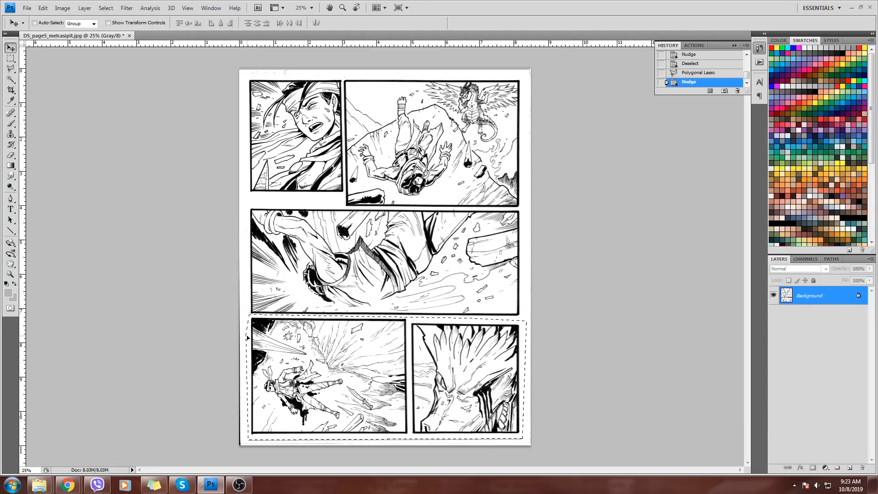
{"action": "key", "text": "ctrl+d"}
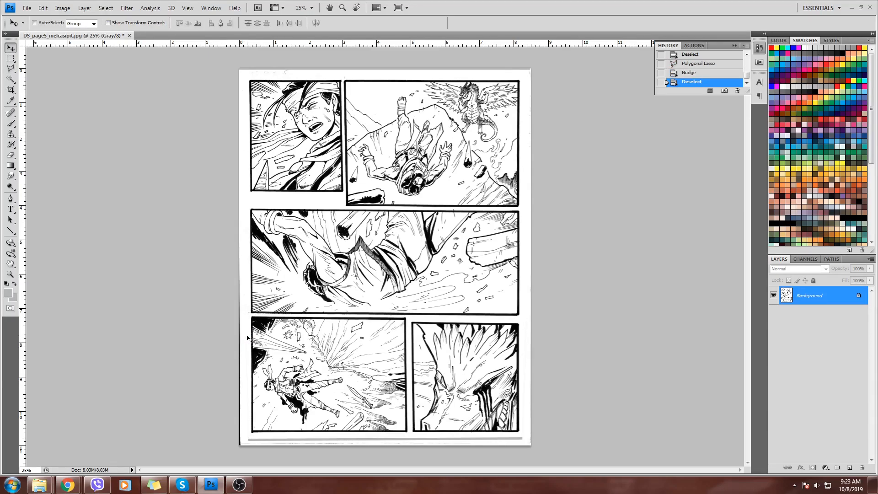
Restore the default black and white colors, select the bottom margin strip holding the gray line, fill it with white, and deselect.
{"action": "key", "text": "d"}
{"action": "key", "text": "m"}
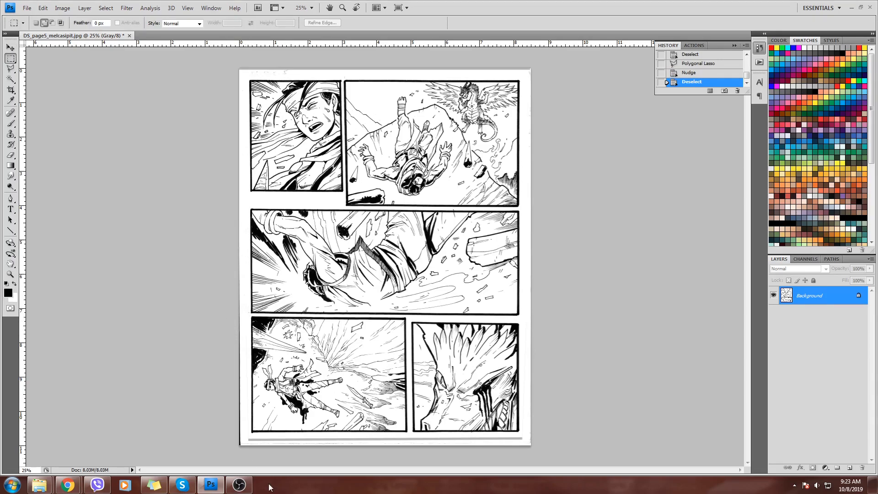
{"action": "left_click_drag", "start_coordinate": [240, 434], "coordinate": [583, 460]}
{"action": "key", "text": "alt+BackSpace"}
{"action": "key", "text": "ctrl+z"}
{"action": "key", "text": "ctrl+BackSpace"}
{"action": "key", "text": "ctrl+d"}
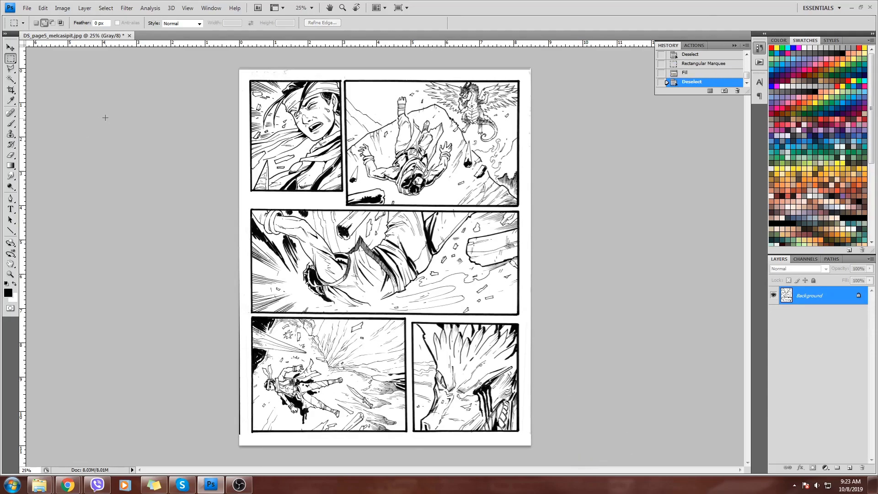
Select the thin strip along the page's top edge with the Rectangular Marquee, fill it with white, and deselect.
{"action": "left_click_drag", "start_coordinate": [580, 62], "coordinate": [568, 75]}
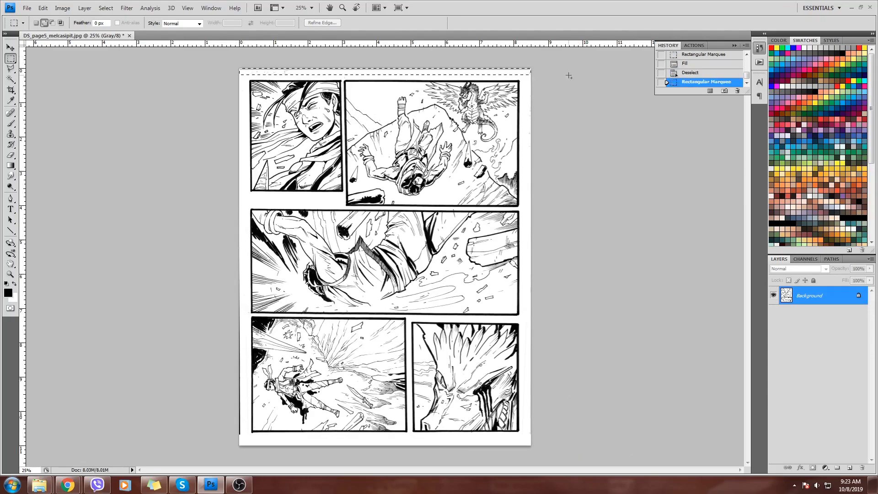
{"action": "key", "text": "alt+BackSpace"}
{"action": "key", "text": "ctrl+BackSpace"}
{"action": "key", "text": "ctrl+d"}
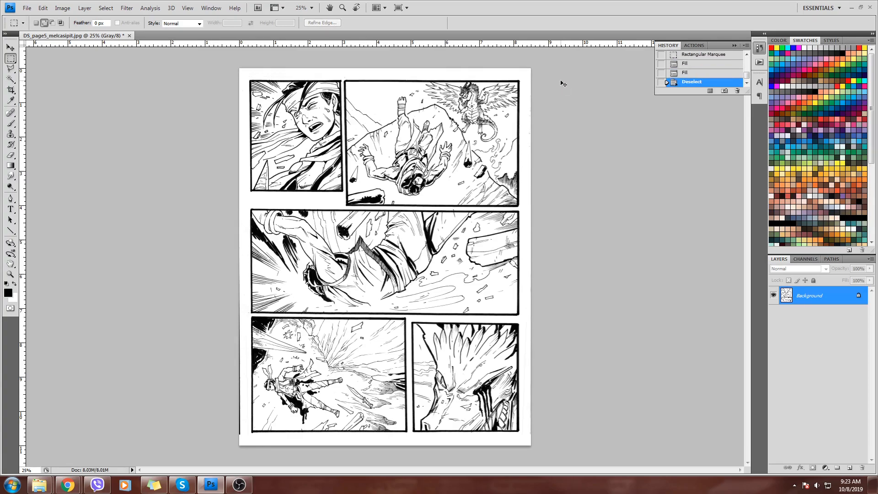
Examine the black ink fills and hatching in the middle panel up close and return to the whole page.
{"action": "key", "text": "ctrl+plus"}
{"action": "key", "text": "ctrl+plus"}
{"action": "key", "text": "ctrl+plus"}
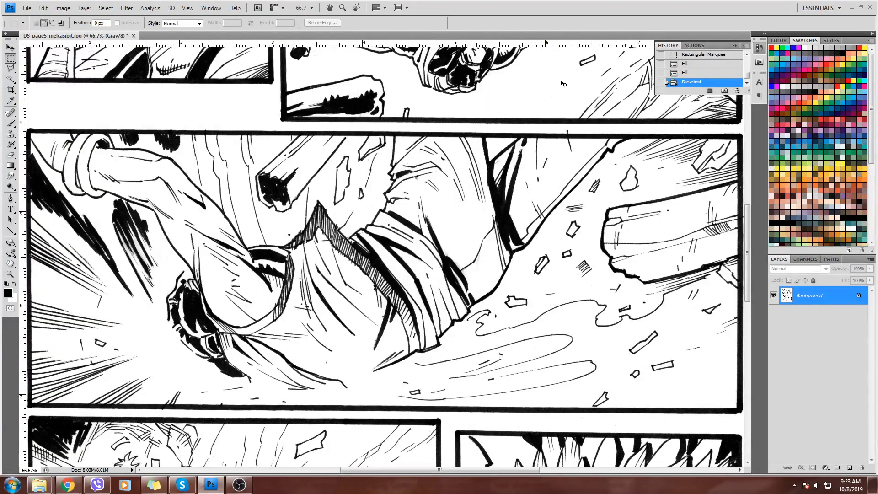
{"action": "key", "text": "ctrl+minus"}
{"action": "key", "text": "ctrl+minus"}
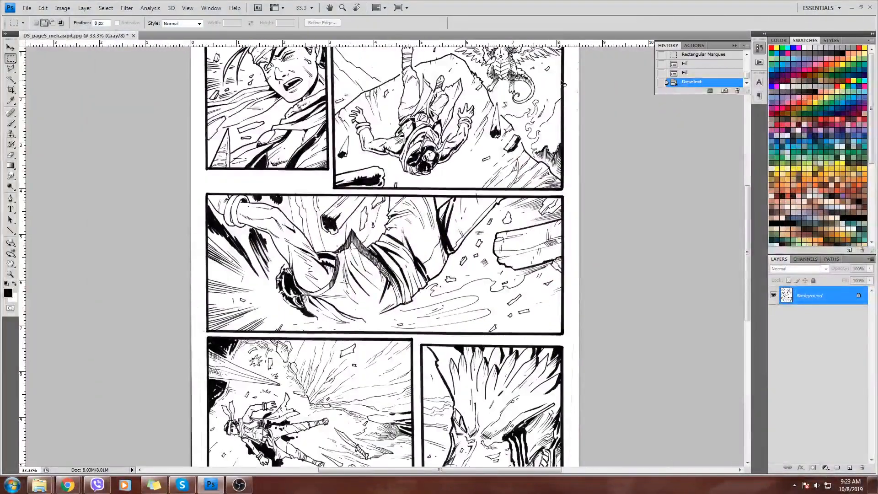
{"action": "key", "text": "ctrl+plus"}
{"action": "key", "text": "ctrl+plus"}
{"action": "key", "text": "ctrl+plus"}
{"action": "key", "text": "ctrl+plus"}
{"action": "key", "text": "ctrl+plus"}
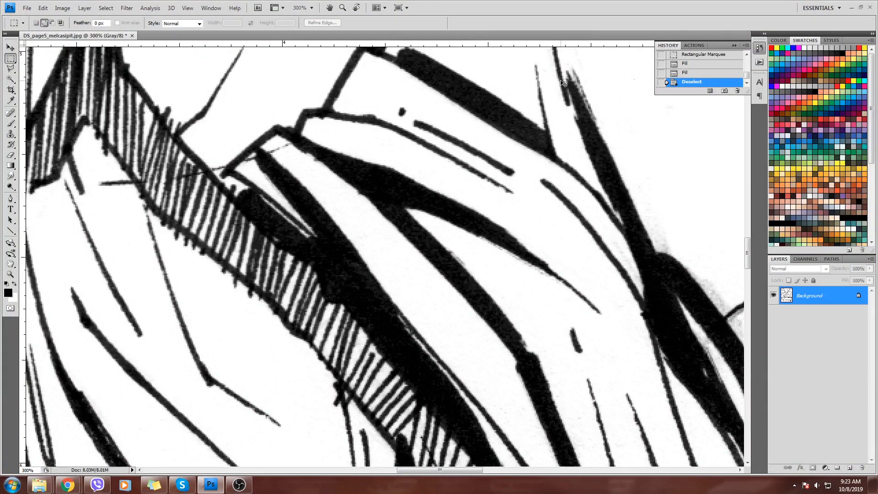
{"action": "key", "text": "ctrl+plus"}
{"action": "key", "text": "ctrl+plus"}
{"action": "key", "text": "ctrl+plus"}
{"action": "key", "text": "ctrl+plus"}
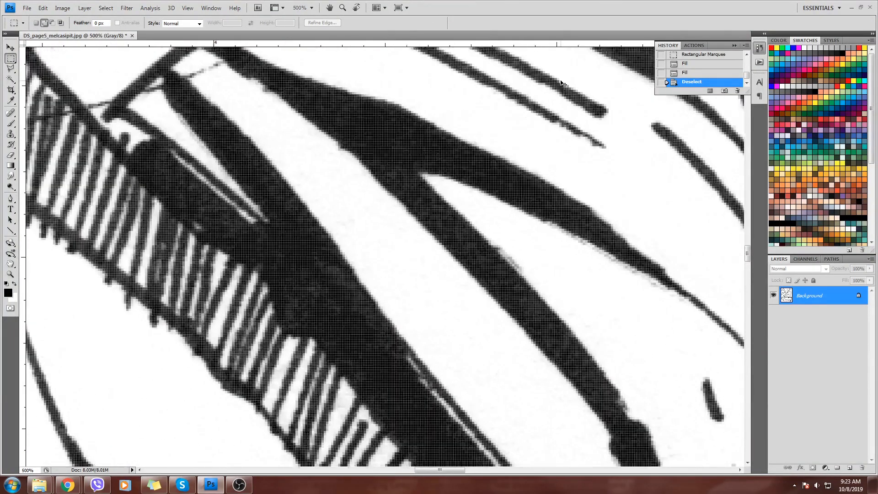
{"action": "key", "text": "ctrl+minus"}
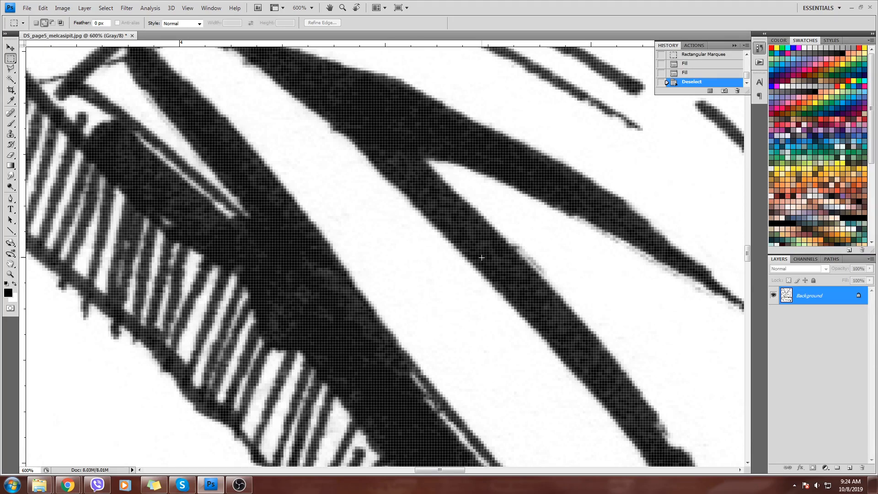
{"action": "scroll", "coordinate": [484, 260], "scroll_direction": "down", "scroll_amount": 7}
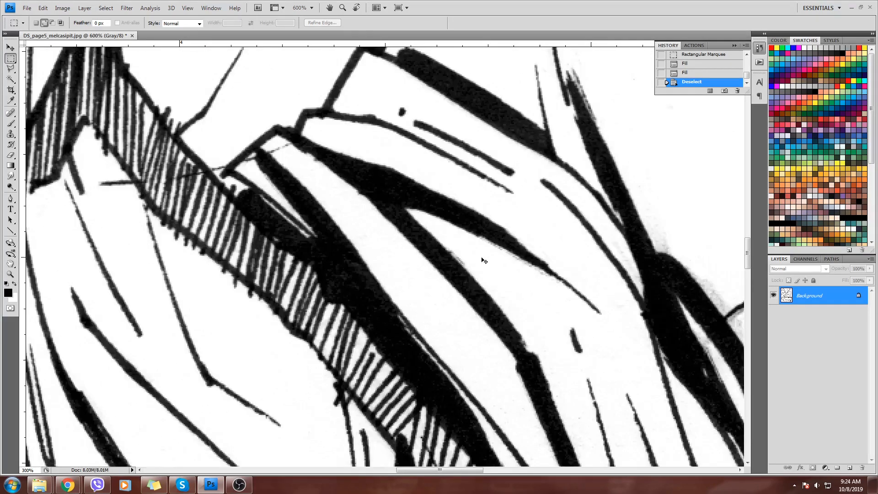
{"action": "scroll", "coordinate": [485, 261], "scroll_direction": "down", "scroll_amount": 2}
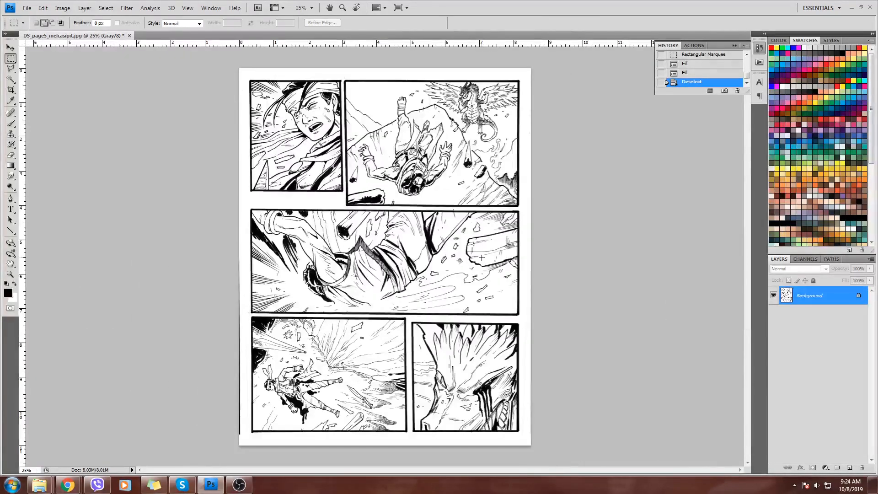
Adjust the page's Levels, lowering the white input to 231 and raising the black input to solidify the inks, and apply.
{"action": "key", "text": "ctrl+l"}
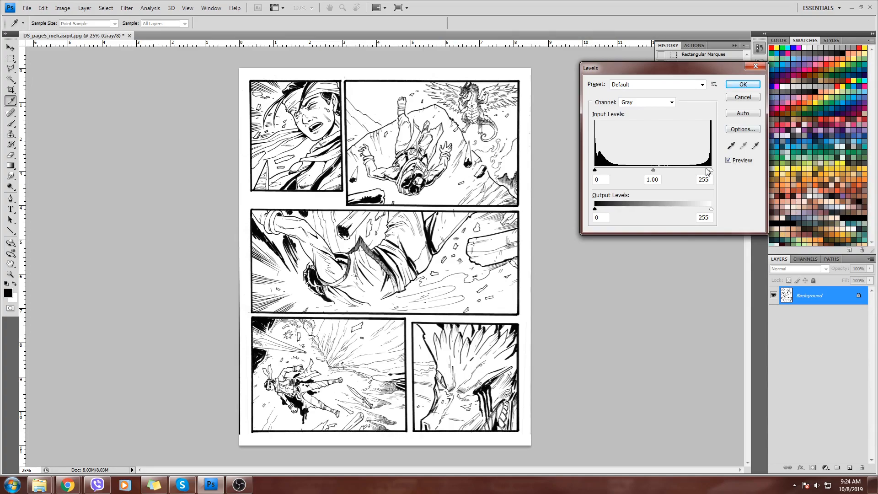
{"action": "key", "text": "ctrl+equal"}
{"action": "key", "text": "ctrl+equal"}
{"action": "key", "text": "ctrl+equal"}
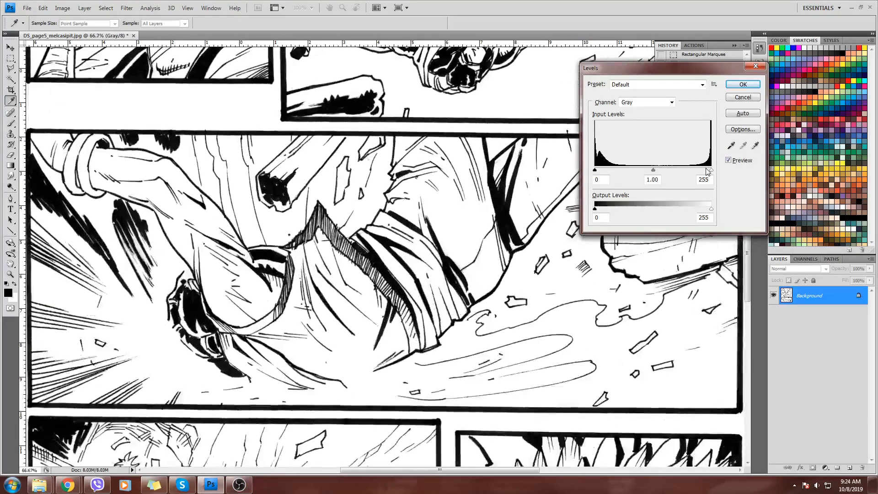
{"action": "key", "text": "ctrl+equal"}
{"action": "key", "text": "ctrl+equal"}
{"action": "key", "text": "ctrl+equal"}
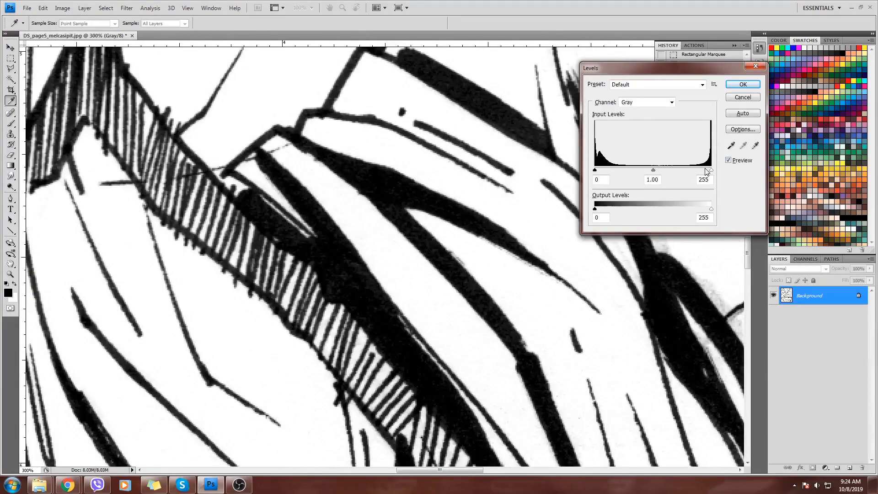
{"action": "left_click_drag", "start_coordinate": [711, 170], "coordinate": [702, 172]}
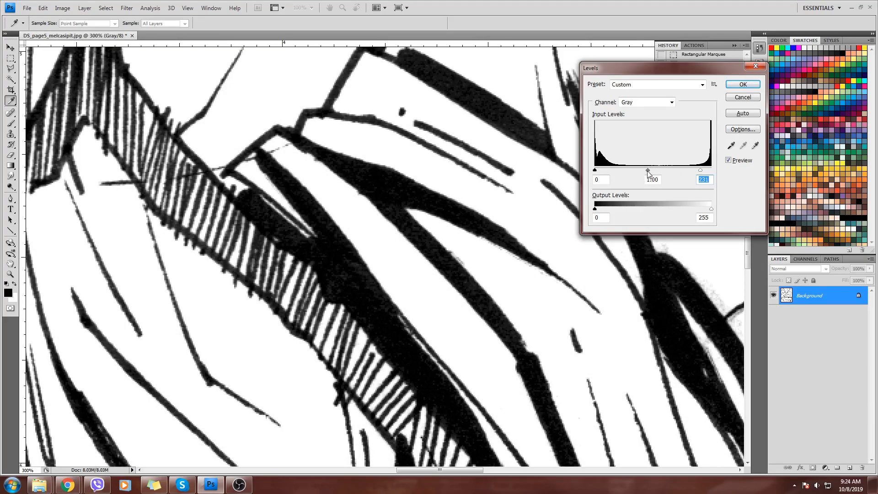
{"action": "left_click_drag", "start_coordinate": [594, 172], "coordinate": [608, 174]}
{"action": "left_click_drag", "start_coordinate": [594, 171], "coordinate": [625, 174]}
{"action": "left_click", "coordinate": [743, 85]}
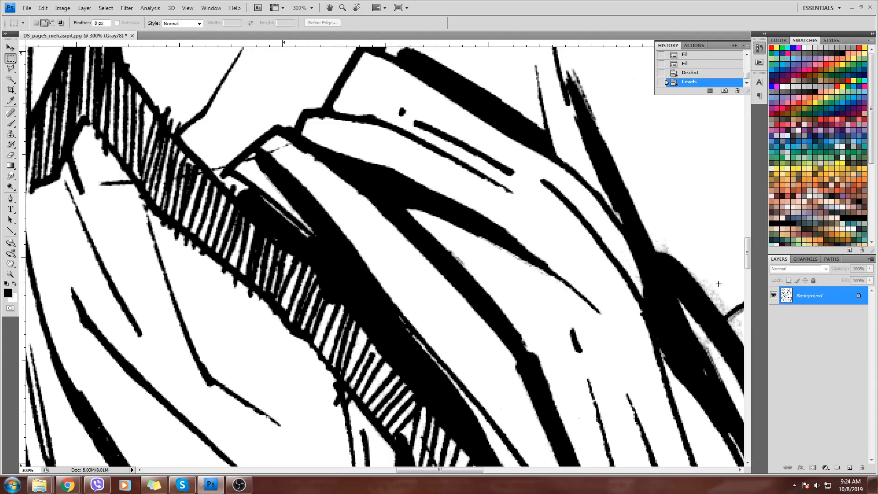
Set up the Dodge tool with the Highlights range, 50% exposure and a brush size of 70.
{"action": "left_click_drag", "start_coordinate": [647, 272], "coordinate": [439, 150]}
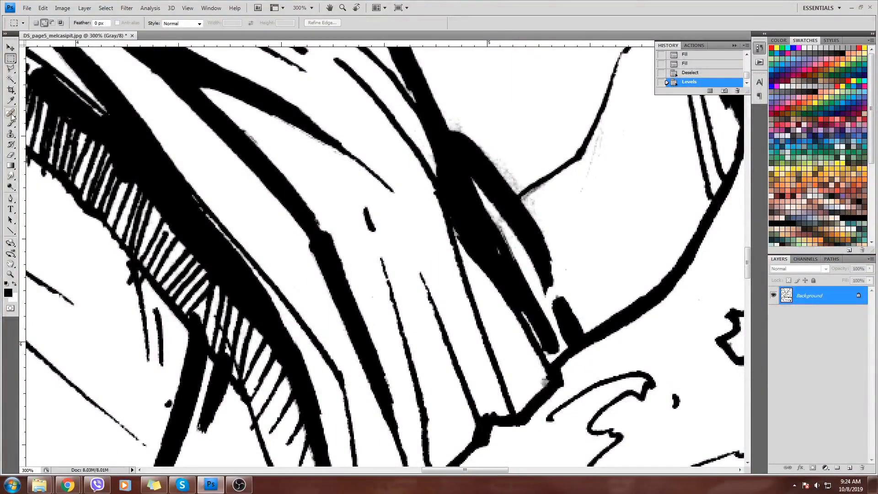
{"action": "left_click", "coordinate": [11, 187]}
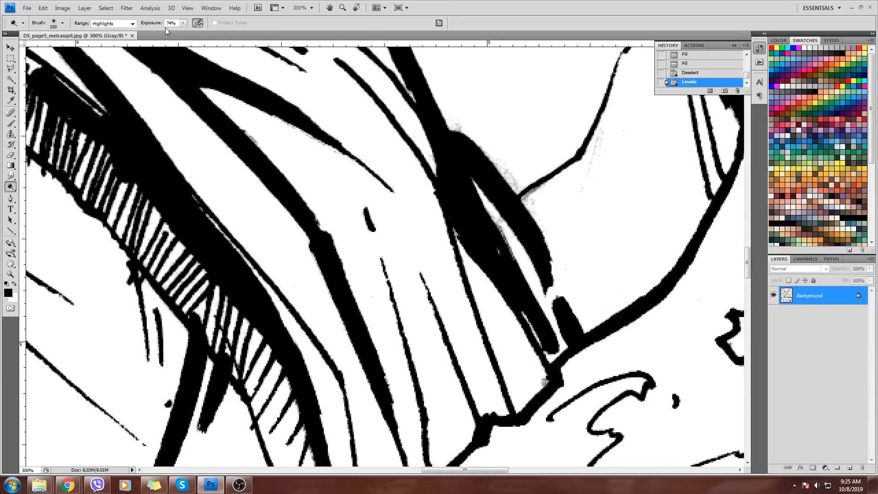
{"action": "left_click", "coordinate": [131, 23]}
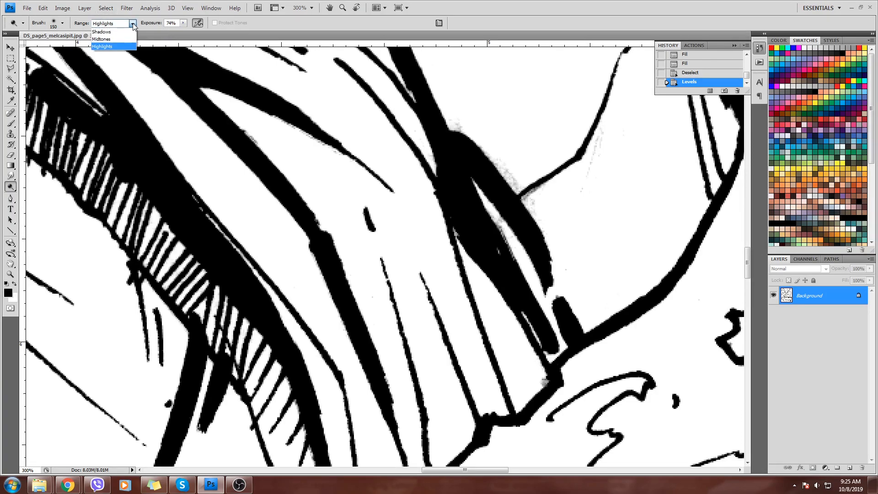
{"action": "left_click", "coordinate": [109, 46]}
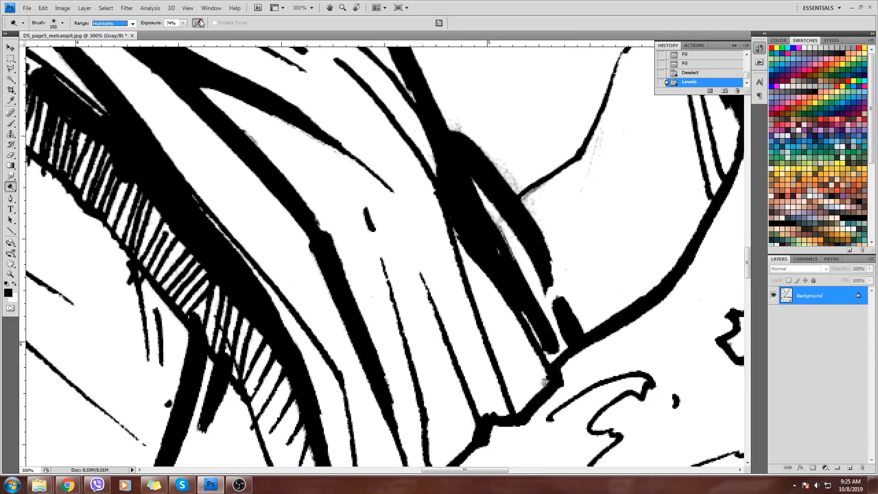
{"action": "left_click", "coordinate": [183, 24]}
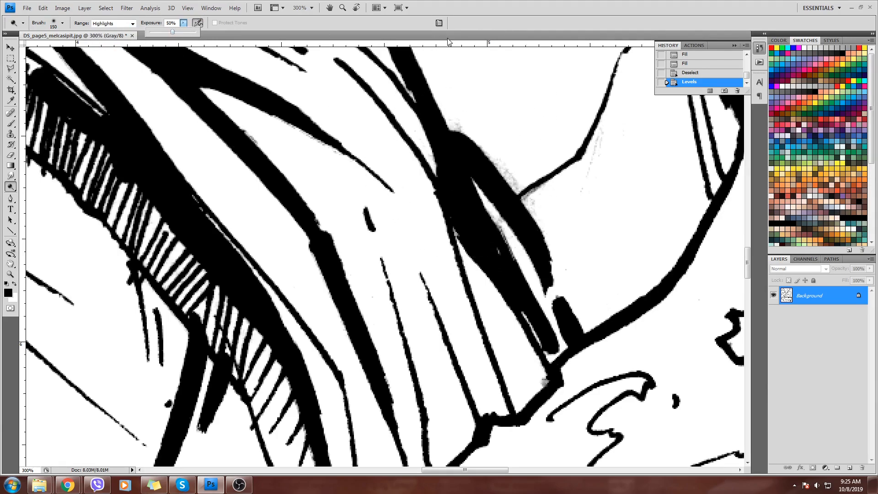
{"action": "key", "text": "bracketleft"}
{"action": "key", "text": "bracketleft"}
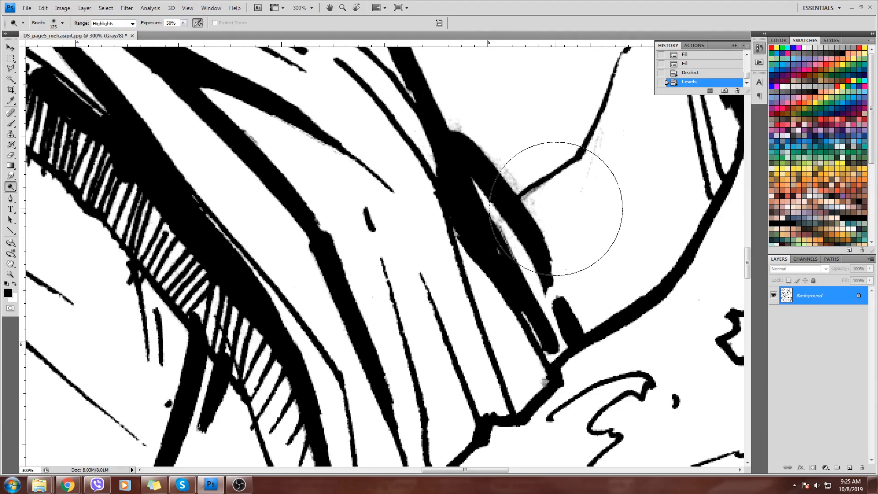
{"action": "key", "text": "bracketleft"}
{"action": "key", "text": "bracketleft"}
{"action": "key", "text": "bracketleft"}
Dodge away the gray smudges around the thick black cloth folds in the middle panel.
{"action": "mouse_move", "coordinate": [529, 196]}
{"action": "left_mouse_down"}
{"action": "mouse_move", "coordinate": [467, 120]}
{"action": "mouse_move", "coordinate": [518, 157]}
{"action": "left_mouse_up"}
{"action": "mouse_move", "coordinate": [581, 99]}
{"action": "left_mouse_down"}
{"action": "mouse_move", "coordinate": [570, 188]}
{"action": "mouse_move", "coordinate": [517, 263]}
{"action": "left_mouse_up"}
{"action": "mouse_move", "coordinate": [533, 292]}
{"action": "left_mouse_down"}
{"action": "mouse_move", "coordinate": [487, 216]}
{"action": "mouse_move", "coordinate": [548, 291]}
{"action": "mouse_move", "coordinate": [534, 298]}
{"action": "mouse_move", "coordinate": [504, 229]}
{"action": "mouse_move", "coordinate": [526, 297]}
{"action": "mouse_move", "coordinate": [535, 263]}
{"action": "mouse_move", "coordinate": [520, 236]}
{"action": "left_mouse_up"}
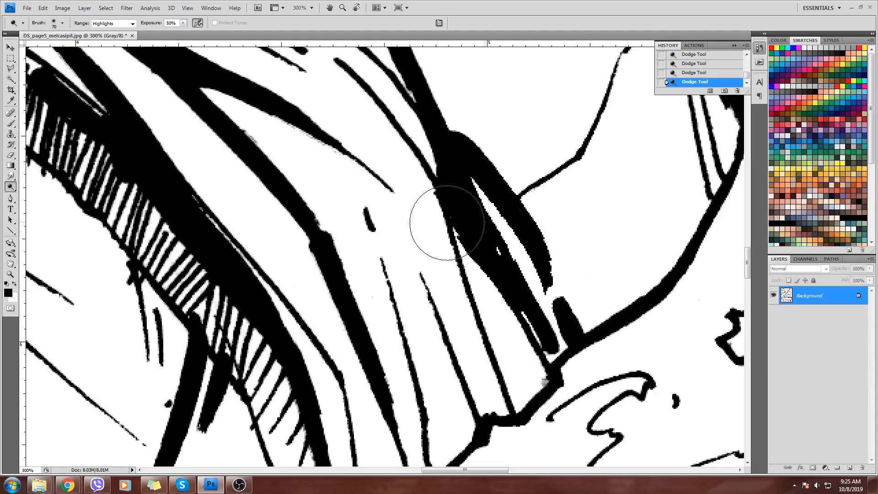
{"action": "mouse_move", "coordinate": [326, 133]}
{"action": "left_mouse_down"}
{"action": "mouse_move", "coordinate": [255, 88]}
{"action": "mouse_move", "coordinate": [221, 127]}
{"action": "mouse_move", "coordinate": [334, 196]}
{"action": "mouse_move", "coordinate": [401, 375]}
{"action": "left_mouse_up"}
{"action": "mouse_move", "coordinate": [430, 155]}
{"action": "left_mouse_down"}
{"action": "mouse_move", "coordinate": [406, 142]}
{"action": "mouse_move", "coordinate": [410, 127]}
{"action": "mouse_move", "coordinate": [371, 324]}
{"action": "left_mouse_up"}
{"action": "left_click_drag", "start_coordinate": [459, 137], "coordinate": [443, 346]}
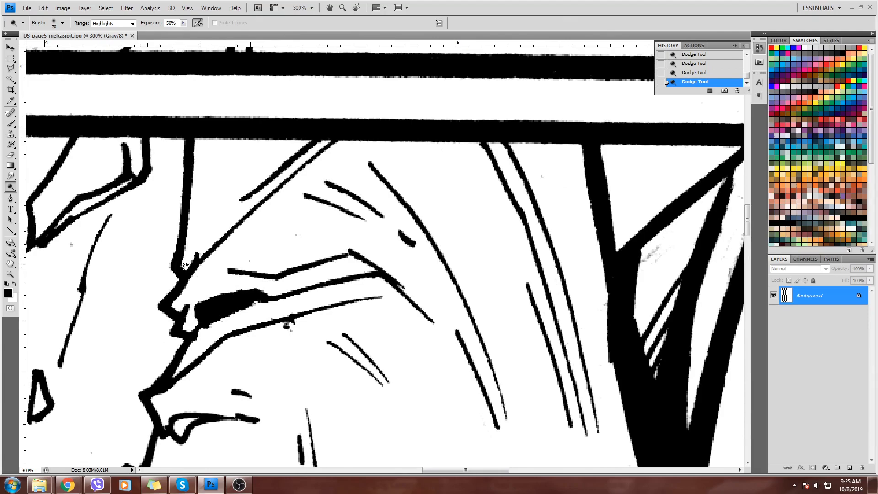
Dodge the gray smudge beside the broken log's black end in the upper part of the middle panel.
{"action": "left_click_drag", "start_coordinate": [183, 266], "coordinate": [480, 245]}
{"action": "left_click_drag", "start_coordinate": [373, 211], "coordinate": [398, 215]}
{"action": "left_click_drag", "start_coordinate": [234, 273], "coordinate": [518, 191]}
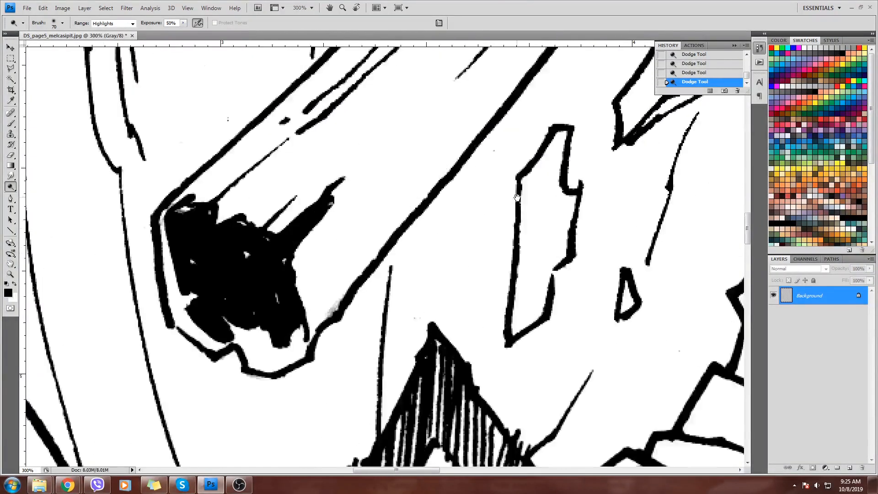
{"action": "mouse_move", "coordinate": [386, 300]}
{"action": "left_mouse_down"}
{"action": "mouse_move", "coordinate": [306, 313]}
{"action": "mouse_move", "coordinate": [364, 282]}
{"action": "left_mouse_up"}
{"action": "left_click_drag", "start_coordinate": [287, 181], "coordinate": [561, 298]}
{"action": "mouse_move", "coordinate": [398, 231]}
{"action": "left_mouse_down"}
{"action": "mouse_move", "coordinate": [617, 202]}
{"action": "mouse_move", "coordinate": [714, 154]}
{"action": "left_mouse_up"}
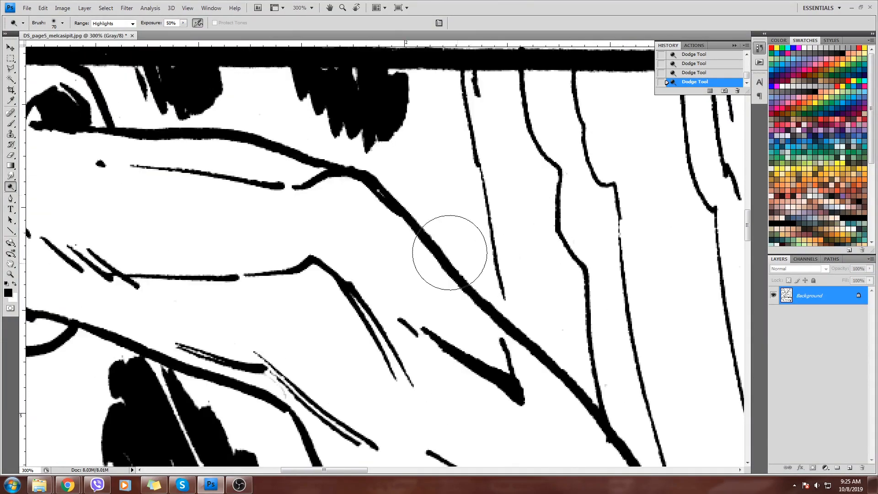
Dodge the gray residue between the heavy brush strokes and around the black shape below the figure's arm in the middle panel.
{"action": "left_click_drag", "start_coordinate": [215, 225], "coordinate": [573, 214]}
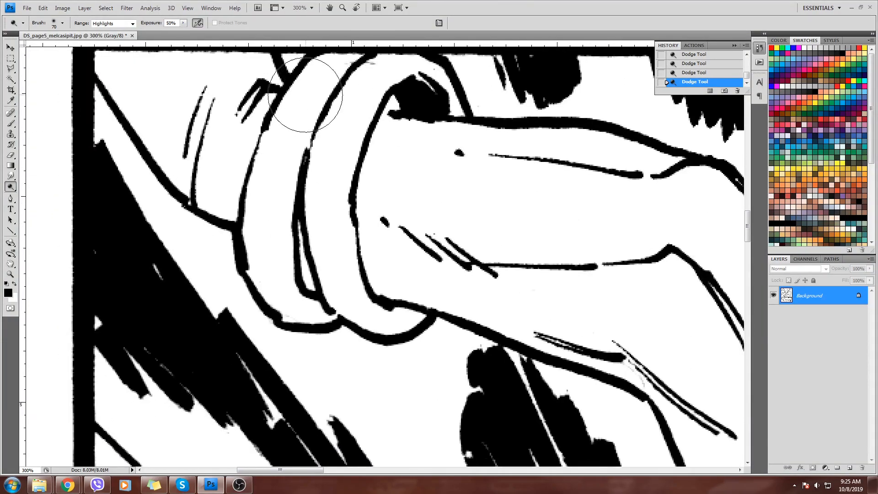
{"action": "left_click_drag", "start_coordinate": [414, 266], "coordinate": [499, 142]}
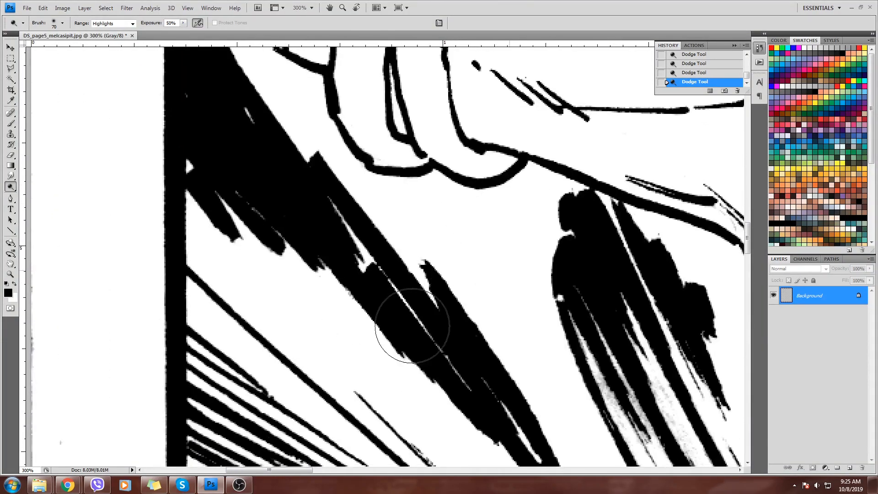
{"action": "left_click_drag", "start_coordinate": [361, 346], "coordinate": [123, 81]}
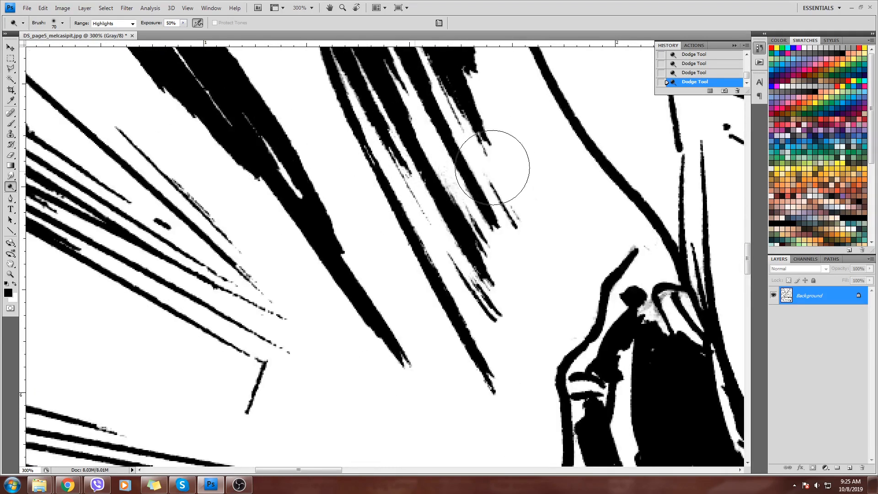
{"action": "mouse_move", "coordinate": [455, 211]}
{"action": "left_mouse_down"}
{"action": "mouse_move", "coordinate": [475, 239]}
{"action": "mouse_move", "coordinate": [537, 237]}
{"action": "left_mouse_up"}
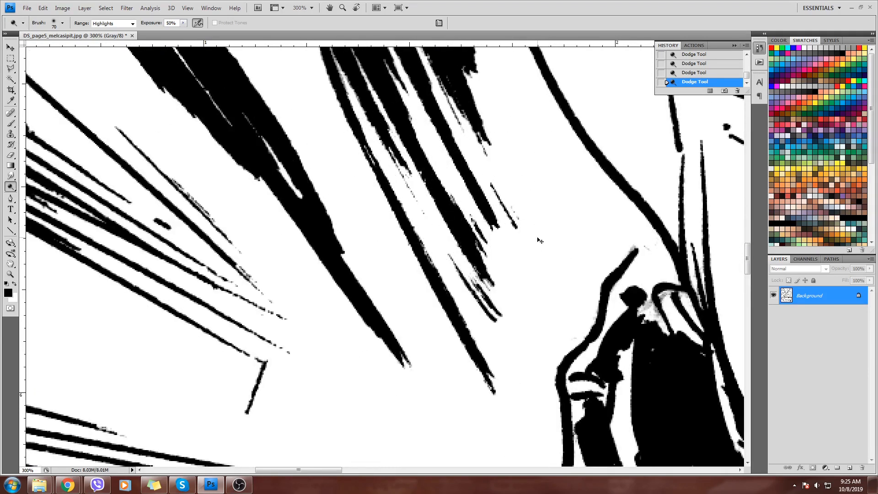
{"action": "mouse_move", "coordinate": [640, 320]}
{"action": "left_mouse_down"}
{"action": "mouse_move", "coordinate": [700, 304]}
{"action": "mouse_move", "coordinate": [623, 304]}
{"action": "mouse_move", "coordinate": [638, 298]}
{"action": "mouse_move", "coordinate": [644, 317]}
{"action": "mouse_move", "coordinate": [626, 320]}
{"action": "left_mouse_up"}
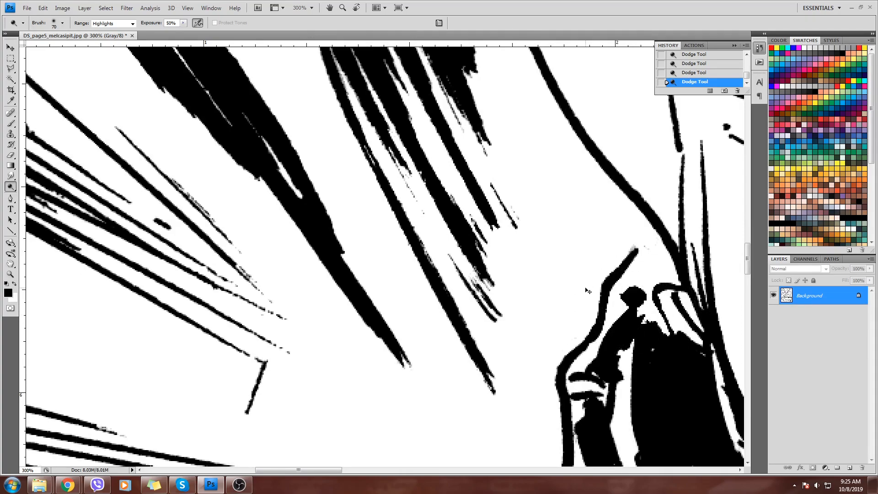
Review the cleaned ink lines across the middle panel and around the falling figure in the upper panel at 100% zoom.
{"action": "key", "text": "ctrl+minus"}
{"action": "key", "text": "ctrl+minus"}
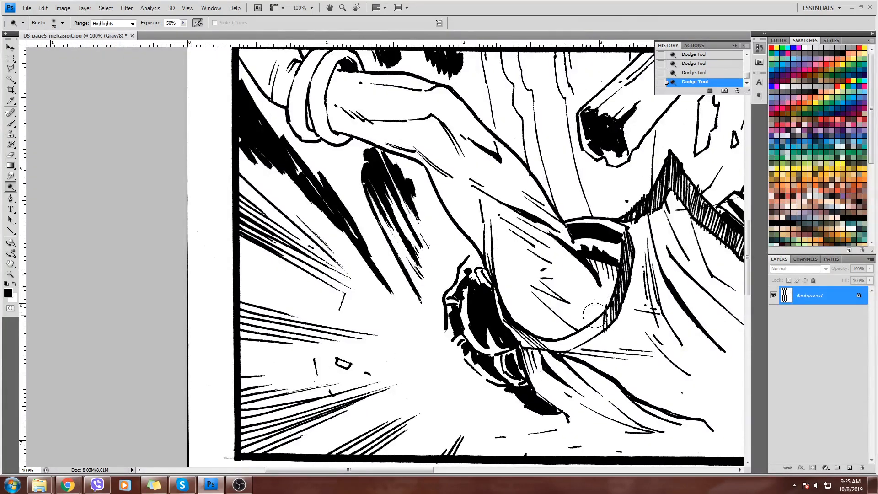
{"action": "left_click_drag", "start_coordinate": [595, 315], "coordinate": [416, 234]}
{"action": "left_click_drag", "start_coordinate": [642, 200], "coordinate": [526, 284]}
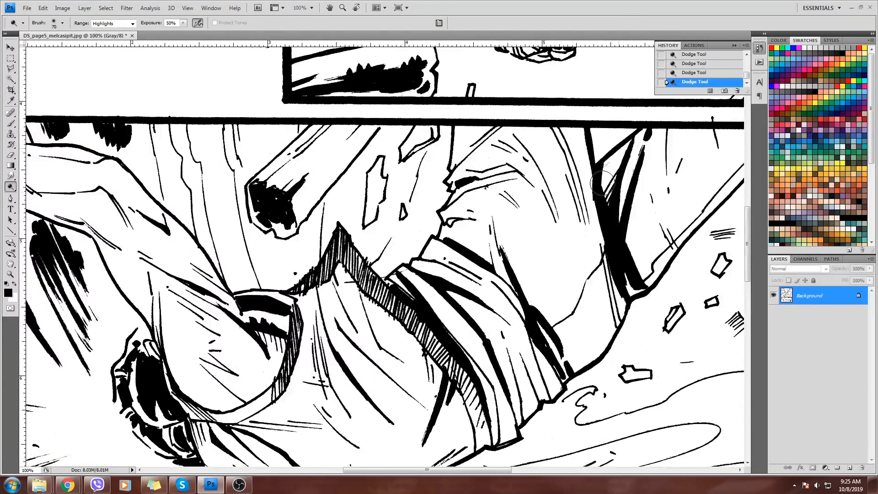
{"action": "left_click_drag", "start_coordinate": [652, 168], "coordinate": [500, 232]}
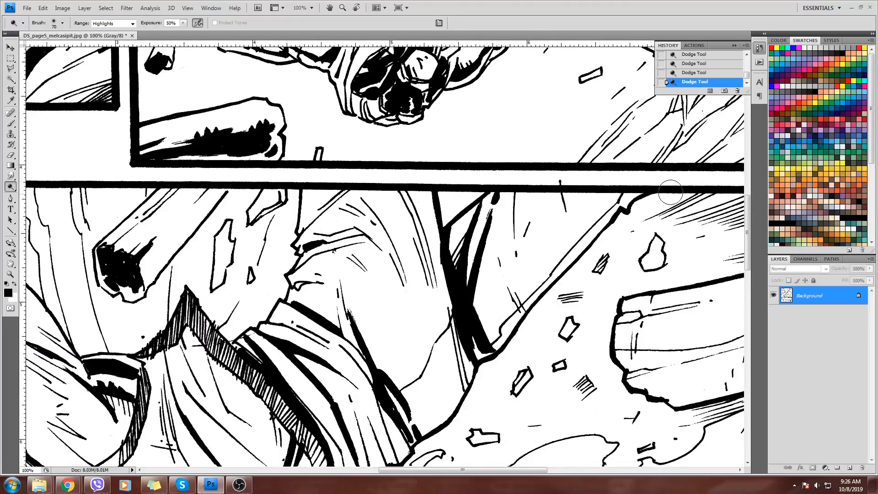
{"action": "left_click_drag", "start_coordinate": [531, 130], "coordinate": [551, 262]}
{"action": "left_click_drag", "start_coordinate": [452, 205], "coordinate": [463, 301]}
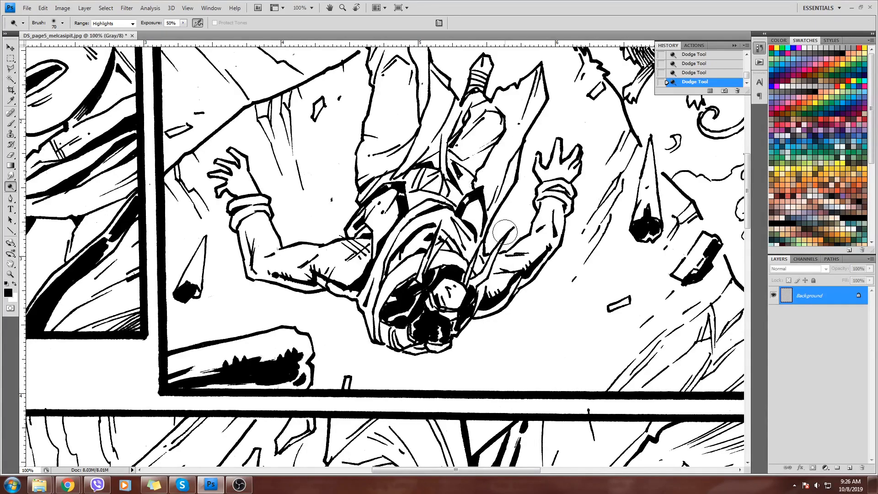
Review the cleaned inks across both upper panels, from the face close-up to the winged creature and the falling figure.
{"action": "left_click_drag", "start_coordinate": [293, 181], "coordinate": [503, 263]}
{"action": "left_click_drag", "start_coordinate": [322, 171], "coordinate": [490, 258]}
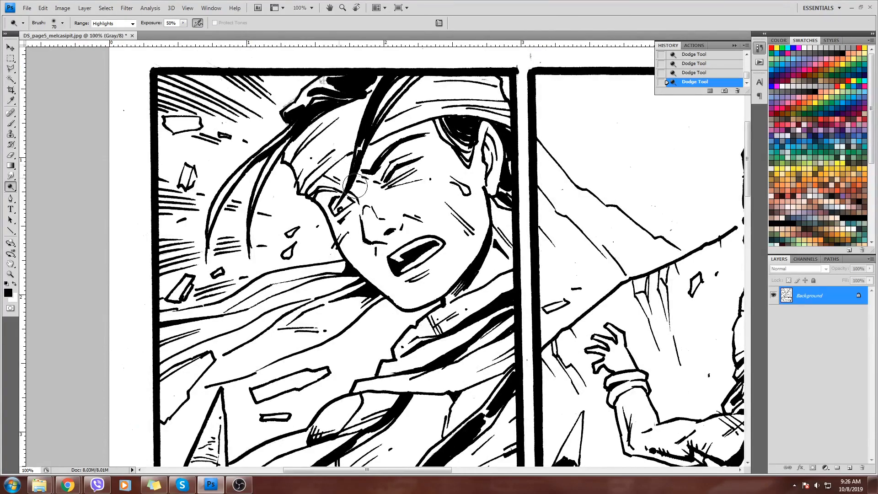
{"action": "mouse_move", "coordinate": [326, 80]}
{"action": "left_mouse_down"}
{"action": "mouse_move", "coordinate": [284, 94]}
{"action": "mouse_move", "coordinate": [293, 103]}
{"action": "left_mouse_up"}
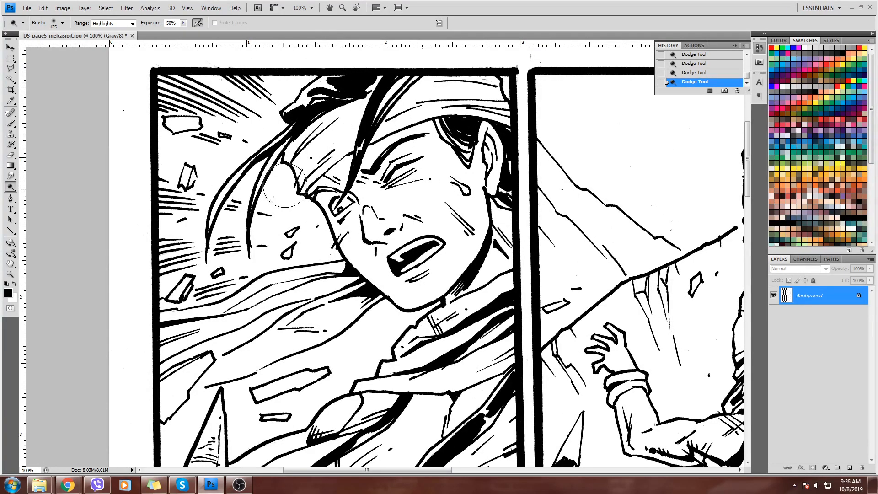
{"action": "left_click_drag", "start_coordinate": [370, 248], "coordinate": [390, 164]}
{"action": "left_click_drag", "start_coordinate": [428, 281], "coordinate": [432, 186]}
{"action": "left_click_drag", "start_coordinate": [392, 281], "coordinate": [185, 353]}
{"action": "left_click_drag", "start_coordinate": [423, 143], "coordinate": [361, 269]}
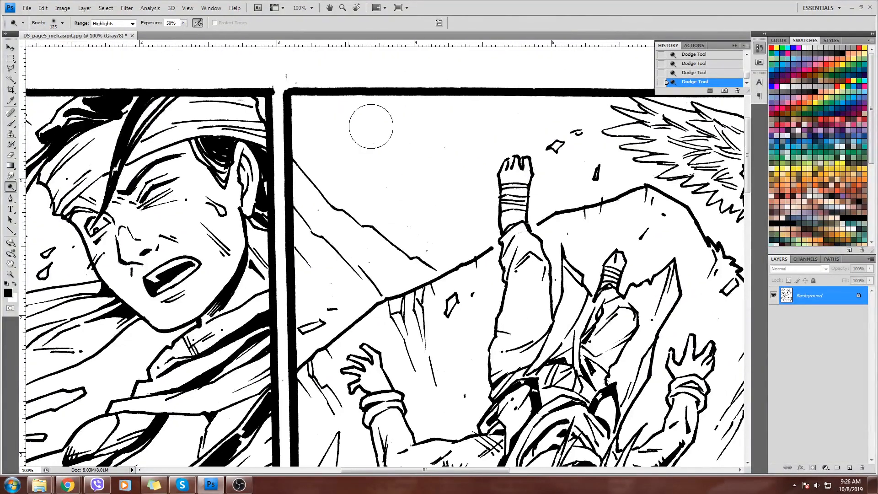
{"action": "left_click_drag", "start_coordinate": [664, 163], "coordinate": [443, 174]}
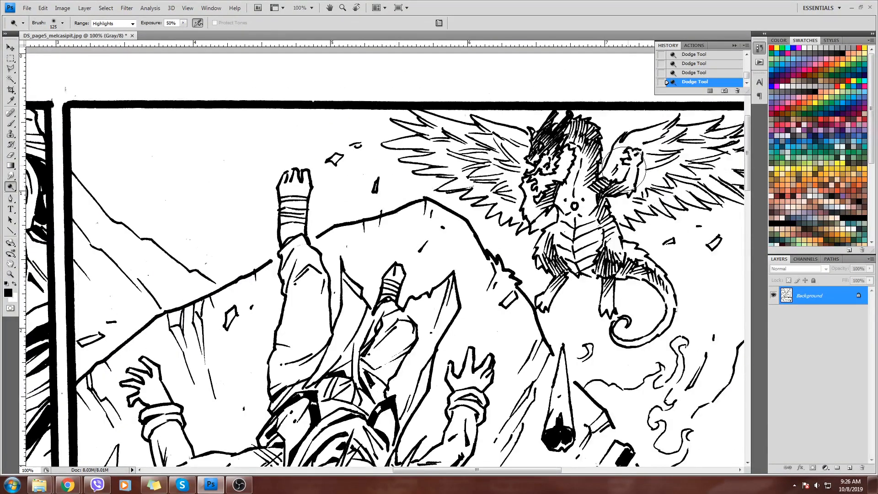
{"action": "left_click_drag", "start_coordinate": [627, 185], "coordinate": [420, 174]}
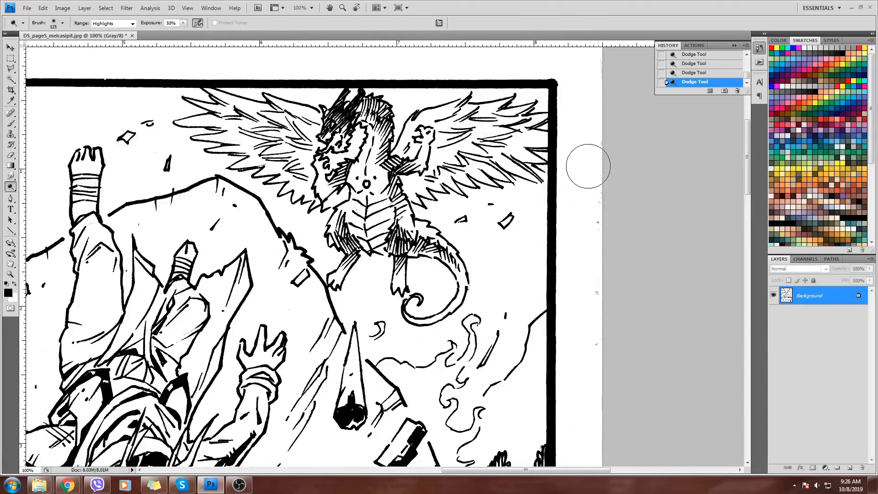
{"action": "left_click_drag", "start_coordinate": [489, 437], "coordinate": [550, 278]}
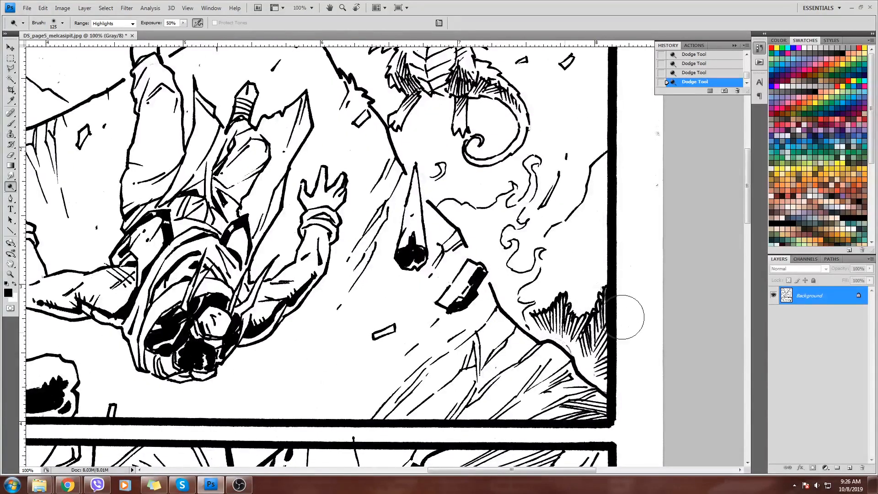
{"action": "left_click_drag", "start_coordinate": [309, 238], "coordinate": [426, 221]}
{"action": "left_click_drag", "start_coordinate": [707, 412], "coordinate": [574, 274]}
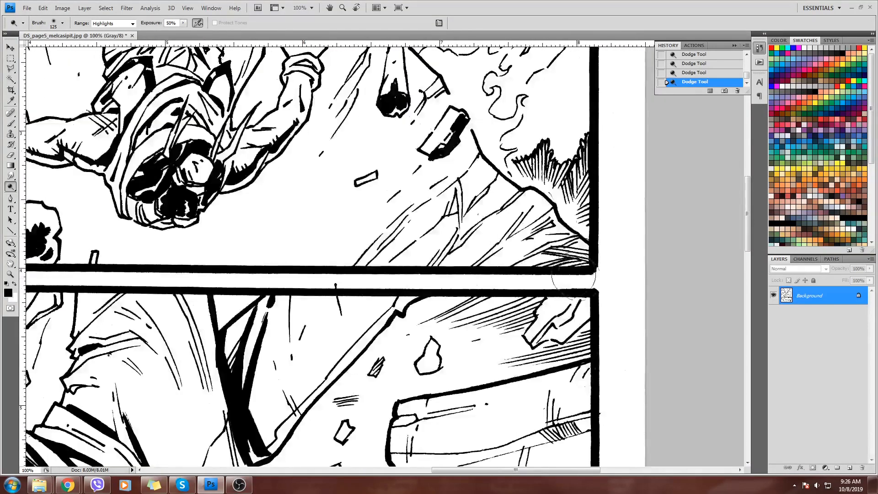
Review the inks in the middle panel's debris area and across the lower panels for leftover smudges and stray marks.
{"action": "left_click_drag", "start_coordinate": [366, 214], "coordinate": [565, 163]}
{"action": "left_click_drag", "start_coordinate": [513, 262], "coordinate": [398, 158]}
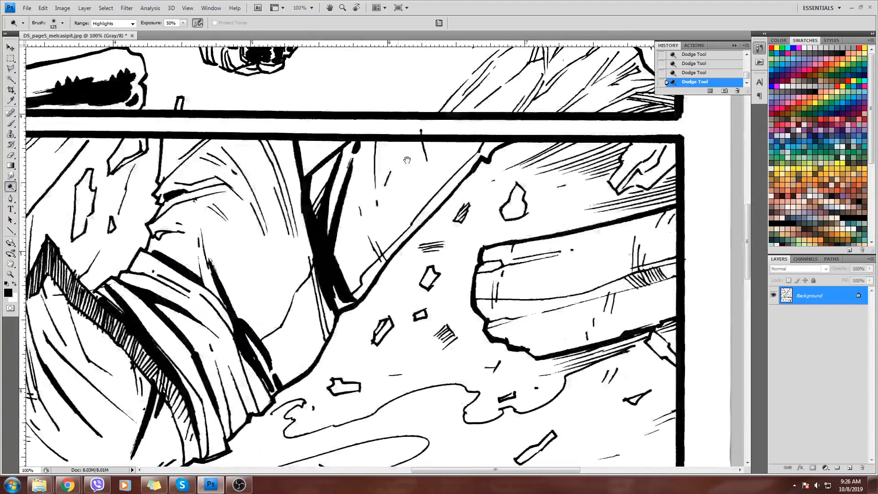
{"action": "left_click_drag", "start_coordinate": [505, 220], "coordinate": [537, 183]}
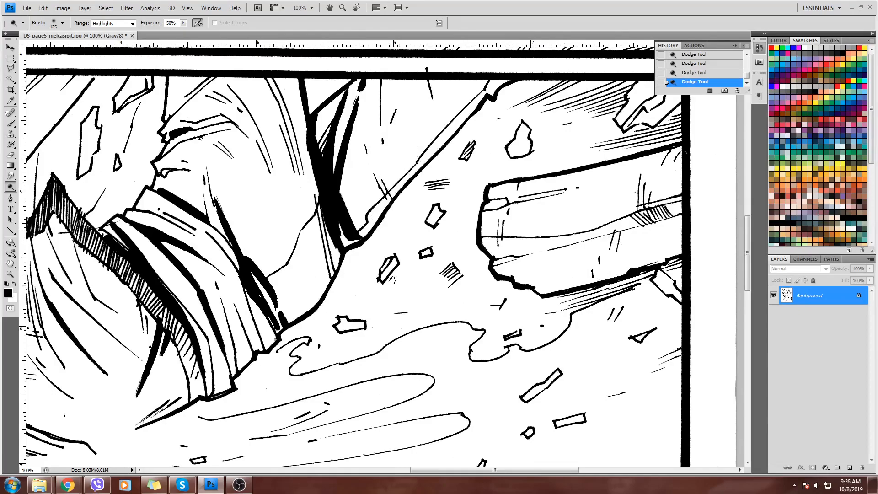
{"action": "left_click_drag", "start_coordinate": [409, 302], "coordinate": [386, 110]}
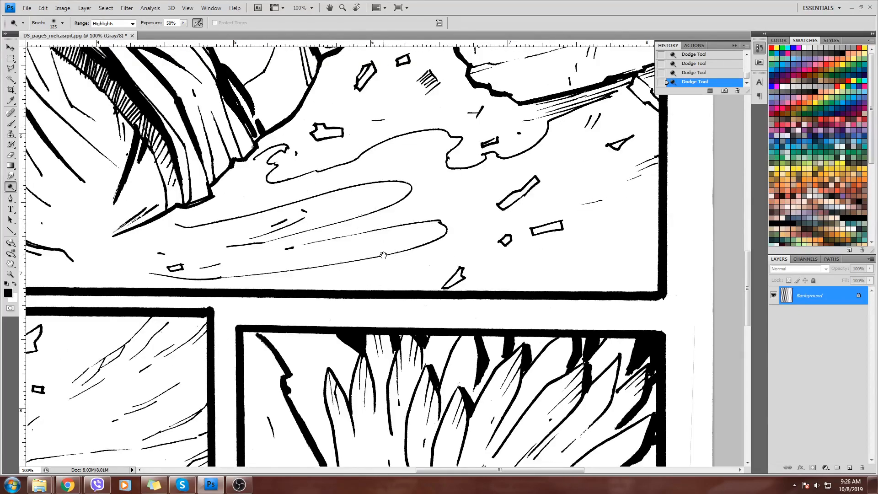
{"action": "left_click_drag", "start_coordinate": [383, 255], "coordinate": [419, 119]}
{"action": "mouse_move", "coordinate": [331, 193]}
{"action": "left_mouse_down"}
{"action": "mouse_move", "coordinate": [332, 154]}
{"action": "mouse_move", "coordinate": [231, 76]}
{"action": "left_mouse_up"}
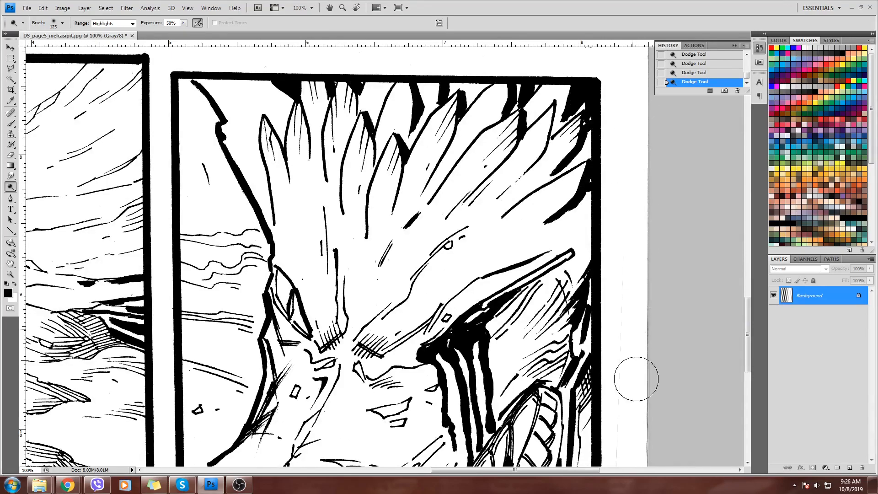
{"action": "left_click_drag", "start_coordinate": [507, 301], "coordinate": [482, 224]}
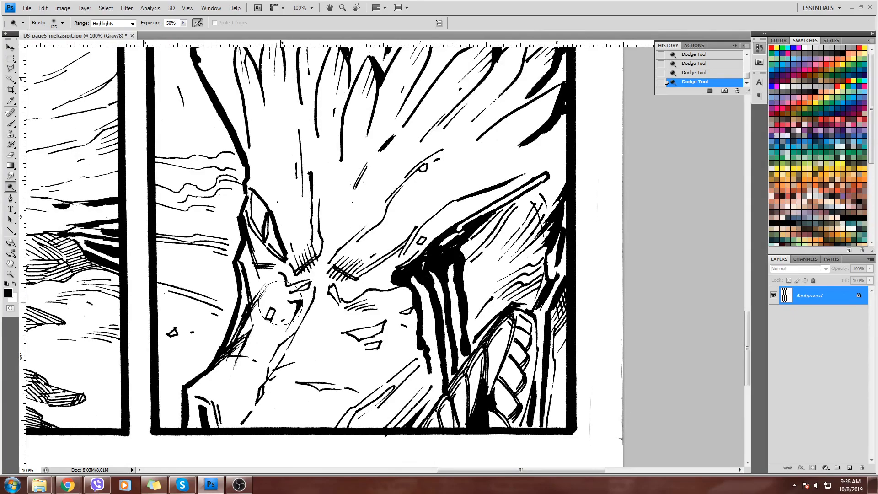
{"action": "left_click_drag", "start_coordinate": [274, 284], "coordinate": [328, 253]}
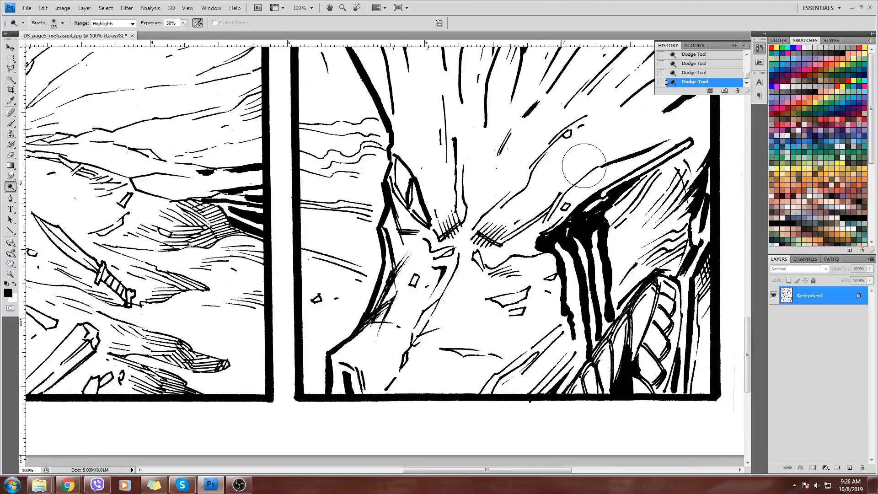
{"action": "left_click_drag", "start_coordinate": [267, 273], "coordinate": [595, 263]}
{"action": "left_click_drag", "start_coordinate": [249, 192], "coordinate": [519, 235]}
{"action": "left_click_drag", "start_coordinate": [489, 403], "coordinate": [393, 316]}
{"action": "mouse_move", "coordinate": [496, 178]}
{"action": "left_mouse_down"}
{"action": "mouse_move", "coordinate": [494, 298]}
{"action": "mouse_move", "coordinate": [402, 311]}
{"action": "mouse_move", "coordinate": [361, 440]}
{"action": "left_mouse_up"}
{"action": "left_click_drag", "start_coordinate": [496, 227], "coordinate": [449, 322]}
Erase the stray horizontal strokes crossing the hatched cloth edge in the middle panel, using a 2 px Pencil-mode eraser at 100% opacity.
{"action": "left_click_drag", "start_coordinate": [421, 208], "coordinate": [428, 337]}
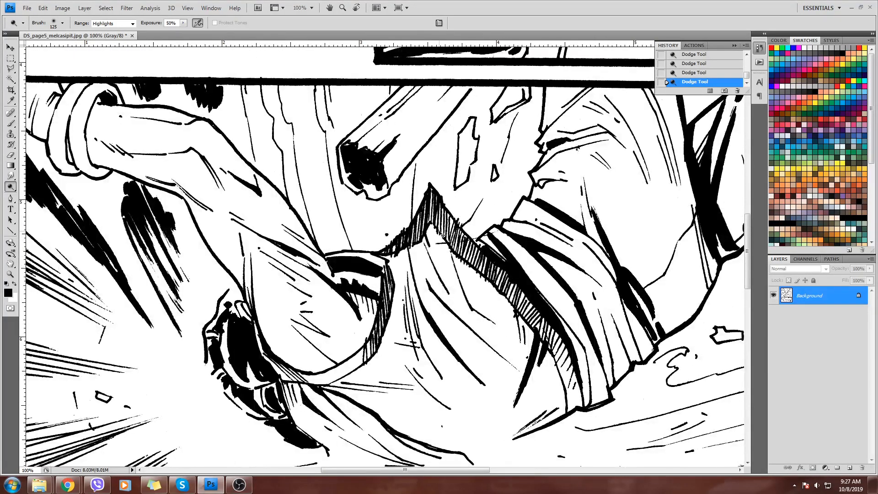
{"action": "key", "text": "ctrl+plus"}
{"action": "key", "text": "ctrl+plus"}
{"action": "key", "text": "ctrl+plus"}
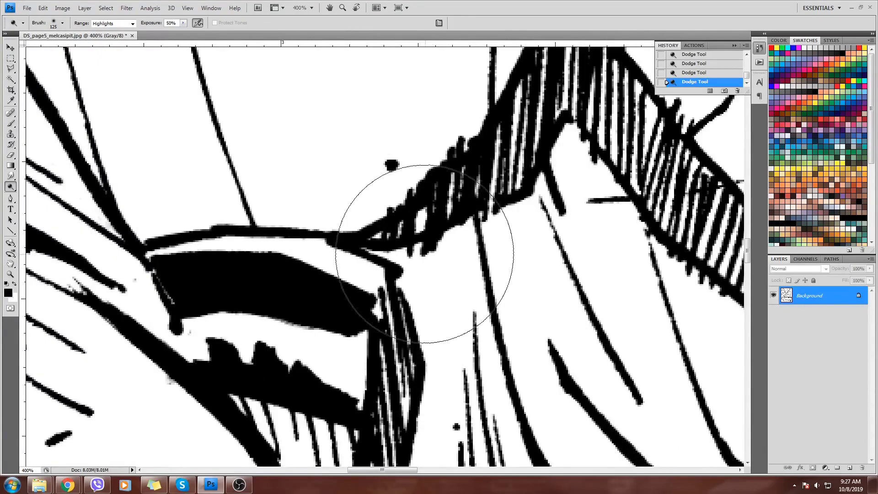
{"action": "left_click_drag", "start_coordinate": [372, 252], "coordinate": [237, 270]}
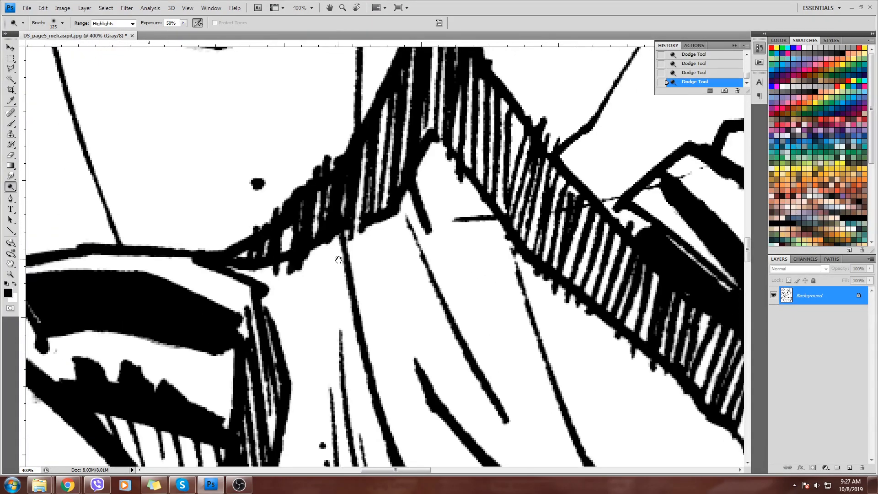
{"action": "key", "text": "e"}
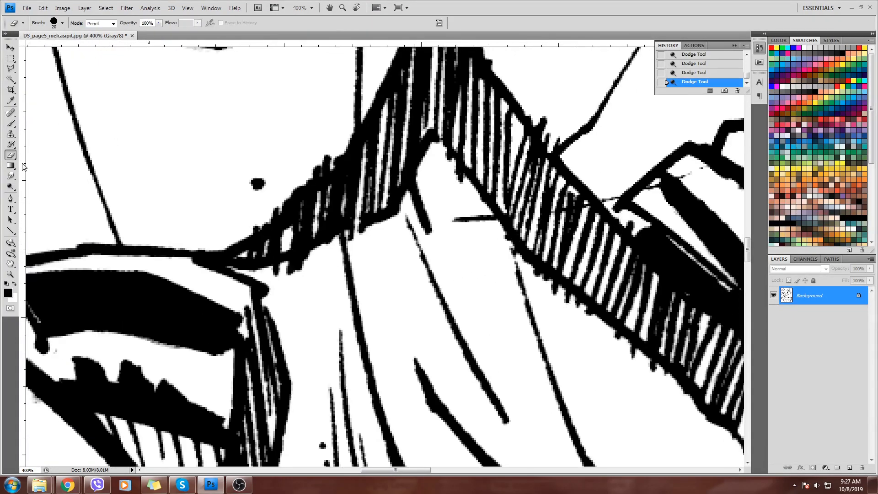
{"action": "left_click_drag", "start_coordinate": [462, 227], "coordinate": [512, 227]}
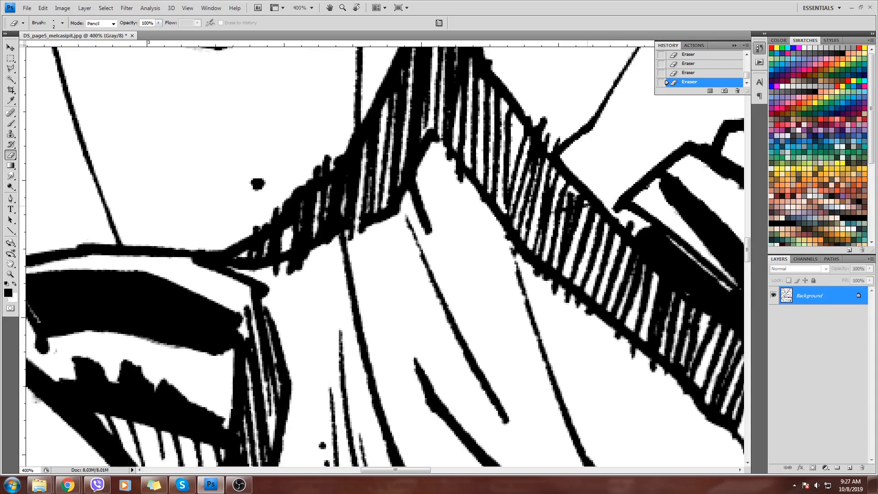
Examine the area around the broken log up close, then the middle panel and overall page at reduced magnification.
{"action": "key", "text": "ctrl+minus"}
{"action": "left_click_drag", "start_coordinate": [673, 187], "coordinate": [497, 217]}
{"action": "left_click_drag", "start_coordinate": [564, 192], "coordinate": [480, 389]}
{"action": "left_click_drag", "start_coordinate": [482, 245], "coordinate": [648, 270]}
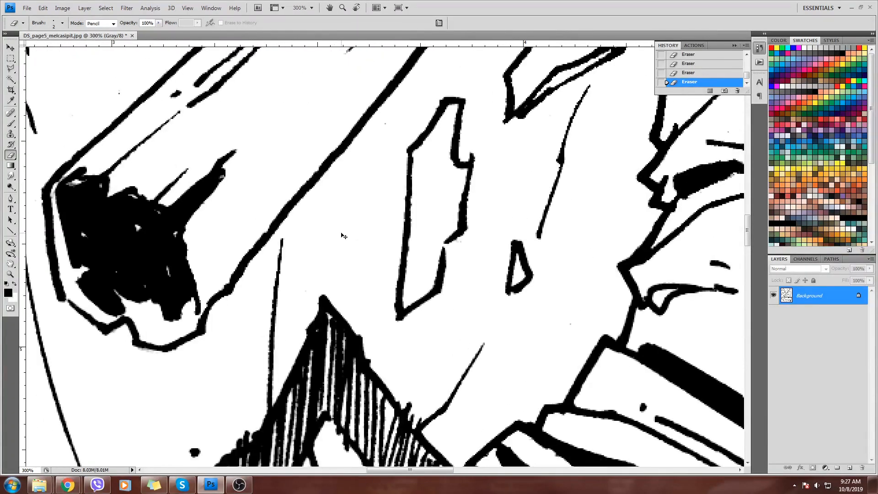
{"action": "key", "text": "ctrl+minus"}
{"action": "key", "text": "ctrl+minus"}
{"action": "key", "text": "ctrl+minus"}
{"action": "key", "text": "ctrl+minus"}
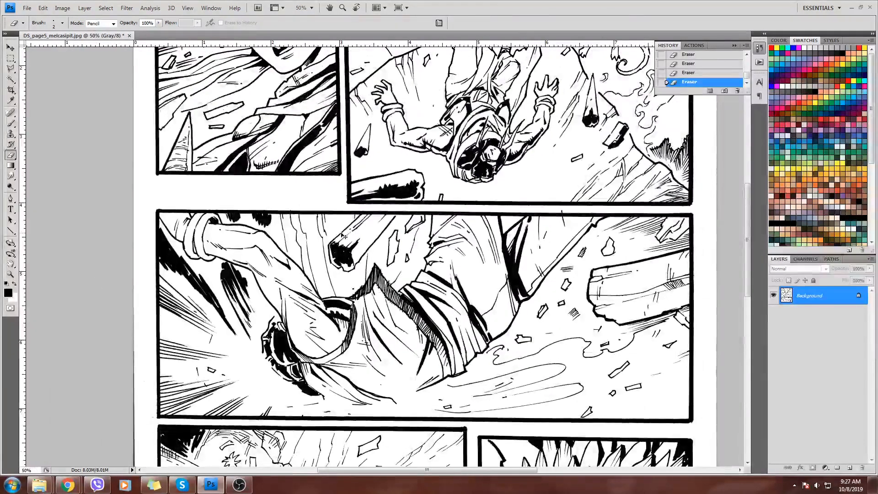
{"action": "key", "text": "ctrl+minus"}
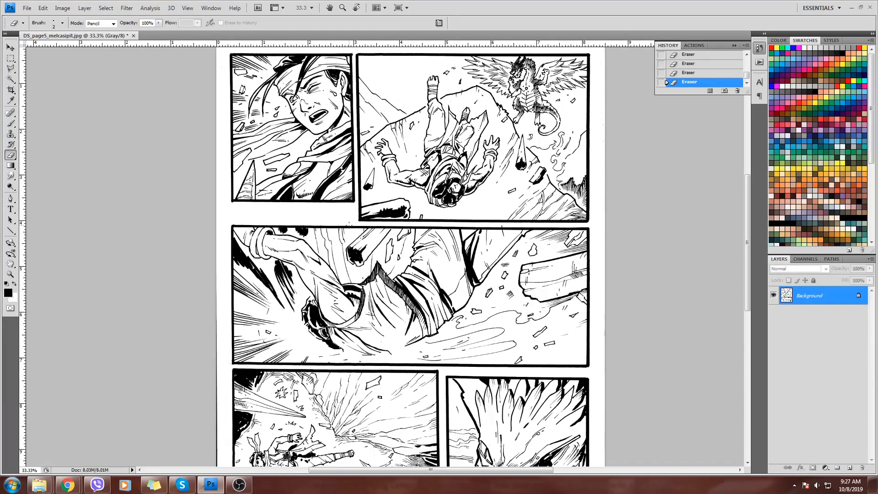
{"action": "key", "text": "ctrl+plus"}
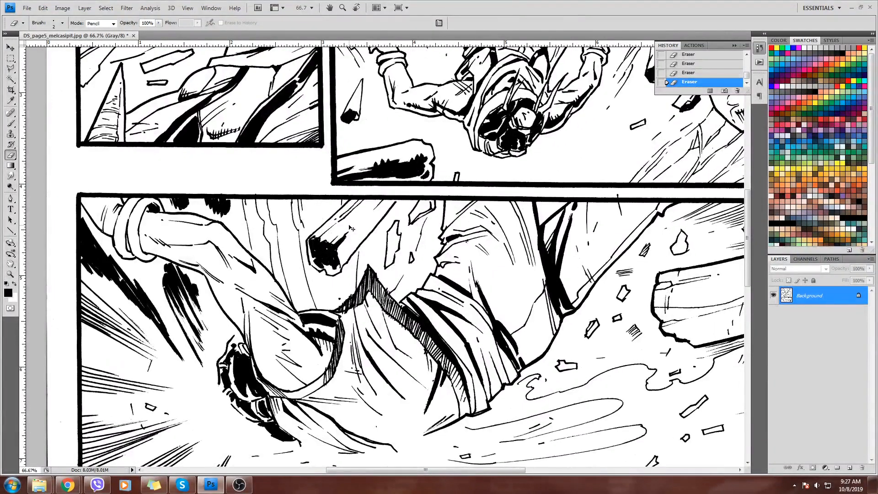
{"action": "key", "text": "ctrl+plus"}
{"action": "key", "text": "ctrl+minus"}
{"action": "key", "text": "ctrl+minus"}
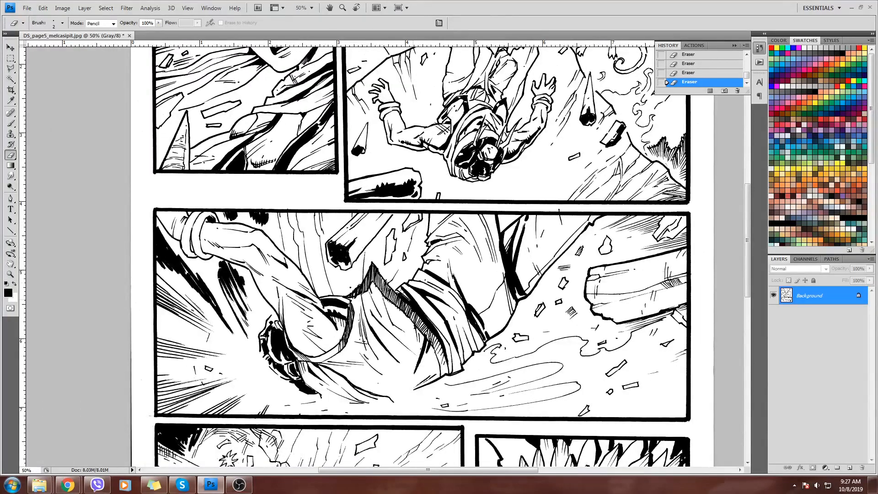
Place a vertical guide along the outer left border of the panels.
{"action": "left_click_drag", "start_coordinate": [426, 262], "coordinate": [444, 223]}
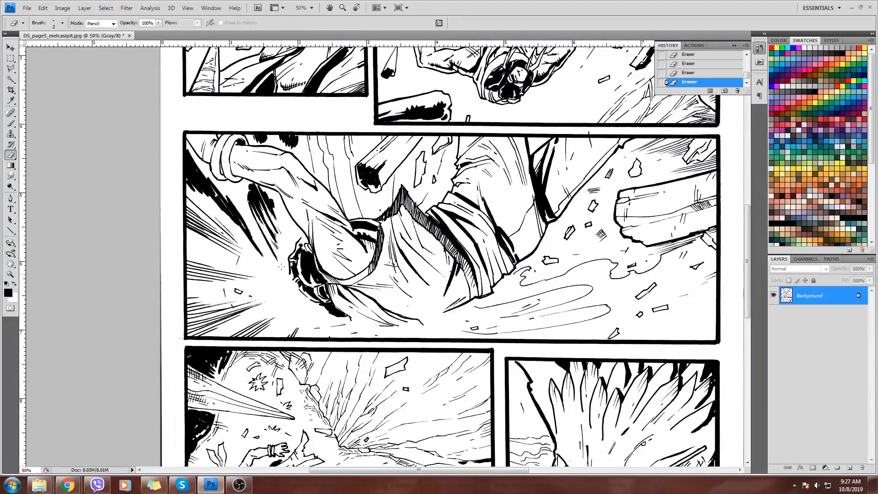
{"action": "left_click_drag", "start_coordinate": [22, 269], "coordinate": [185, 251]}
{"action": "left_click_drag", "start_coordinate": [318, 208], "coordinate": [344, 352]}
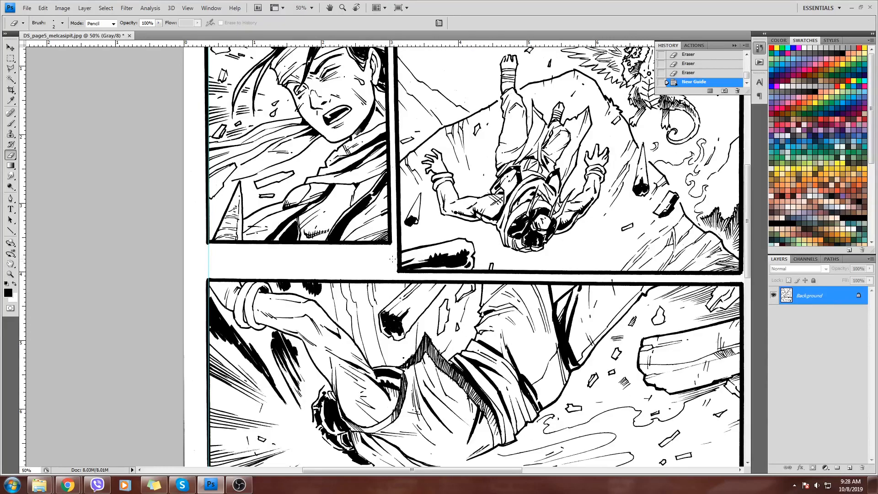
{"action": "key", "text": "ctrl+r"}
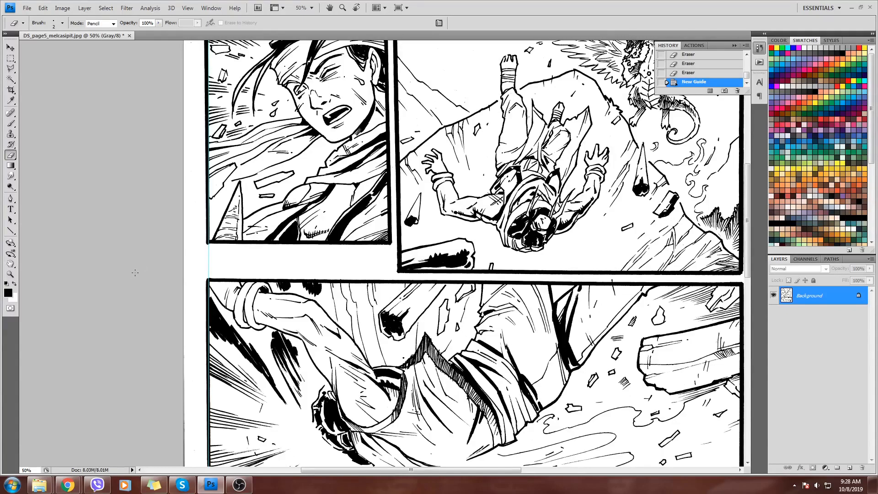
{"action": "key", "text": "ctrl+r"}
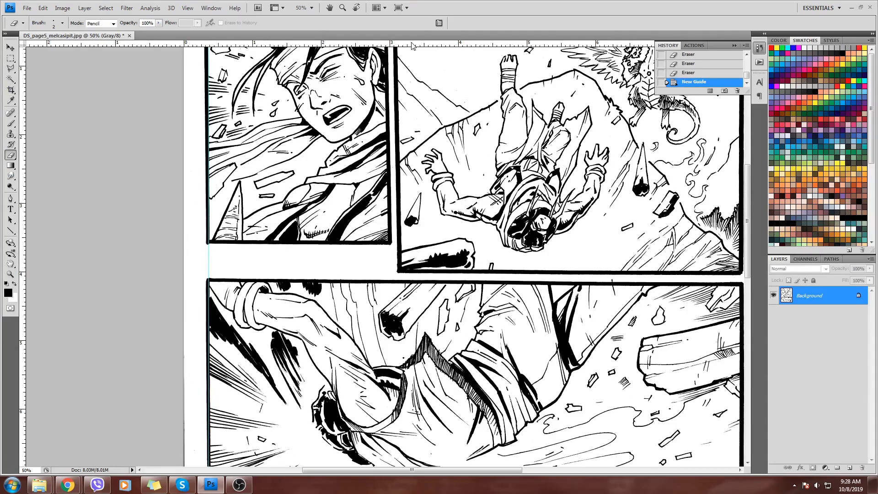
Place a horizontal guide along the upper panels' top border and a vertical guide aligned to the page's outer right panel border.
{"action": "scroll", "coordinate": [399, 87], "scroll_direction": "up", "scroll_amount": 5}
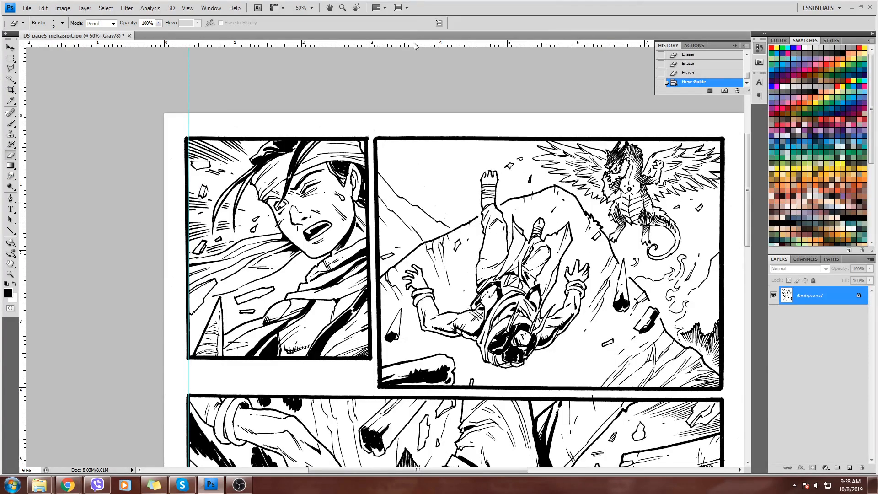
{"action": "left_click_drag", "start_coordinate": [414, 45], "coordinate": [416, 138]}
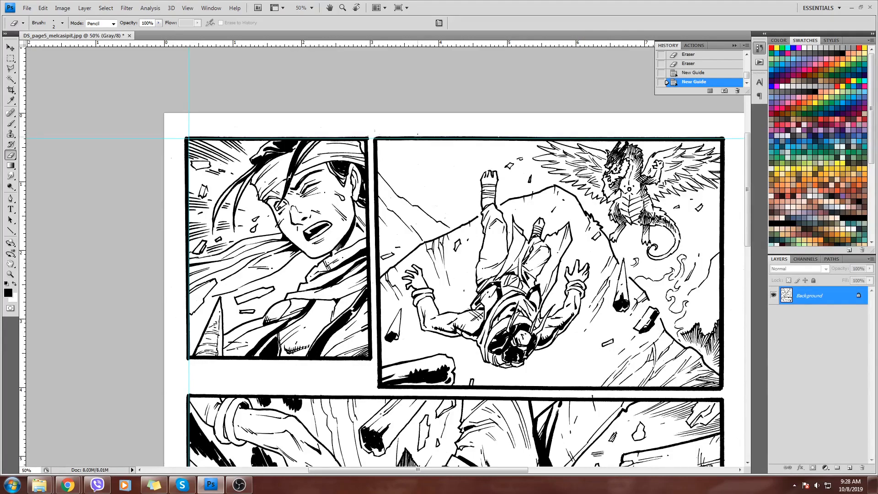
{"action": "left_click_drag", "start_coordinate": [26, 112], "coordinate": [722, 162]}
{"action": "key", "text": "v"}
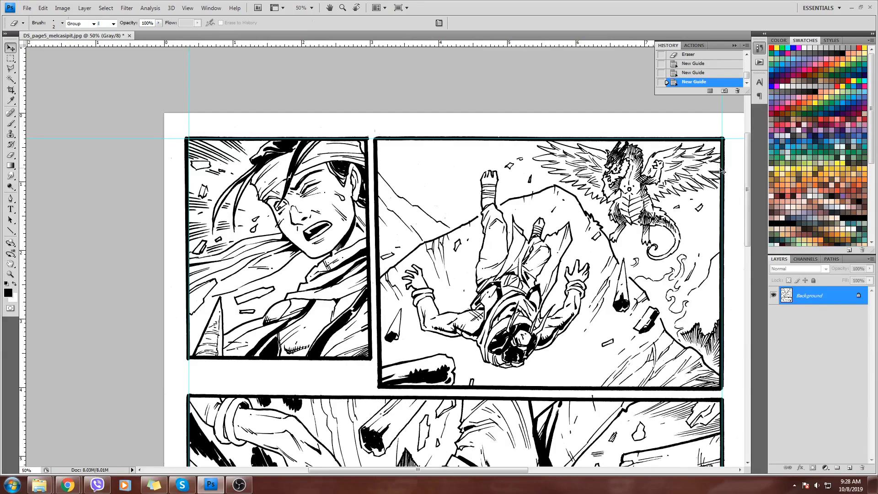
{"action": "left_click_drag", "start_coordinate": [721, 168], "coordinate": [722, 168]}
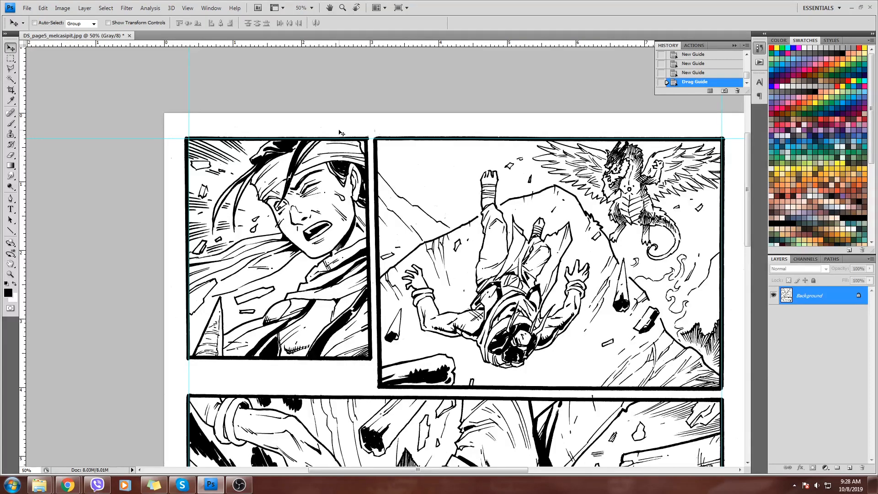
Place vertical guides on both sides of the gutter between the upper panels and a horizontal guide along the middle panel's top border.
{"action": "left_click_drag", "start_coordinate": [25, 170], "coordinate": [366, 193]}
{"action": "left_click_drag", "start_coordinate": [22, 154], "coordinate": [381, 164]}
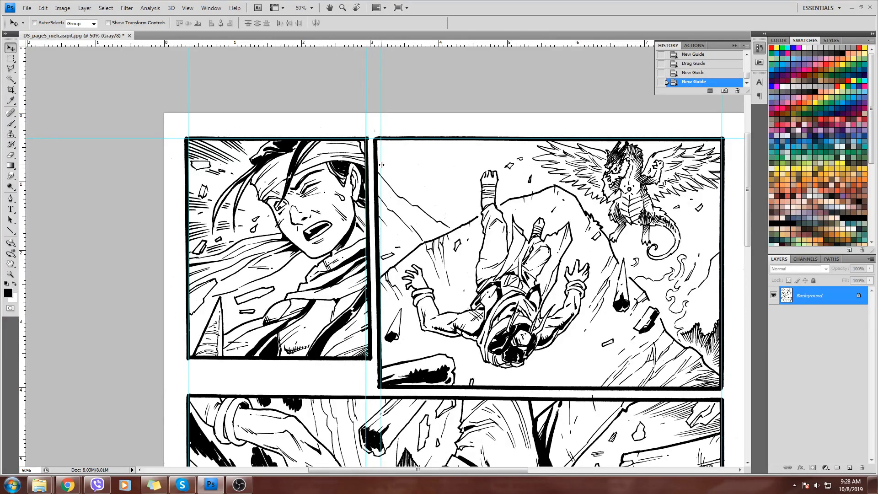
{"action": "scroll", "coordinate": [377, 200], "scroll_direction": "down", "scroll_amount": 5}
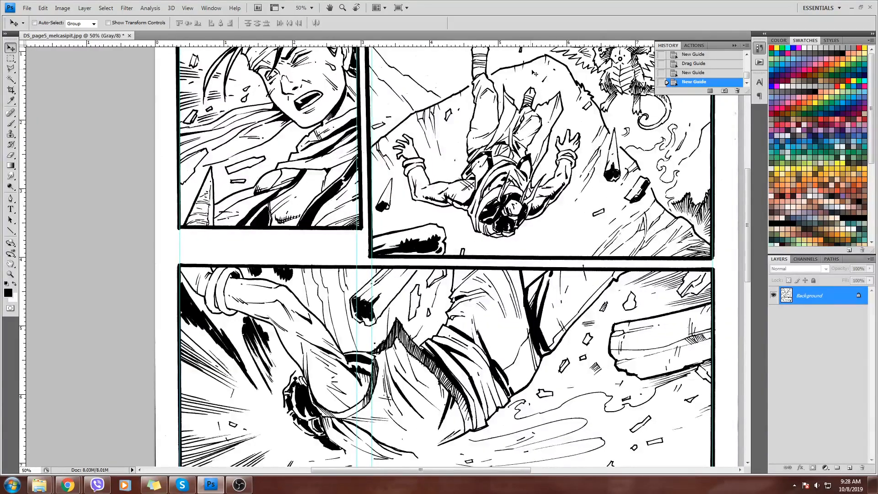
{"action": "left_click_drag", "start_coordinate": [515, 44], "coordinate": [529, 98]}
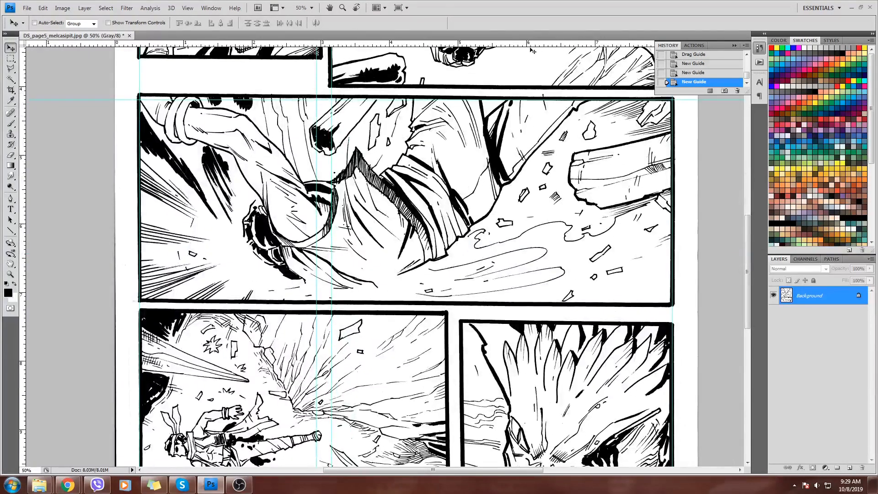
Place horizontal guides on both sides of the gutter below the middle panel and a vertical guide along the lower-left panel's right border.
{"action": "left_click_drag", "start_coordinate": [533, 43], "coordinate": [544, 301]}
{"action": "left_click_drag", "start_coordinate": [471, 42], "coordinate": [454, 167]}
{"action": "left_click_drag", "start_coordinate": [23, 227], "coordinate": [446, 260]}
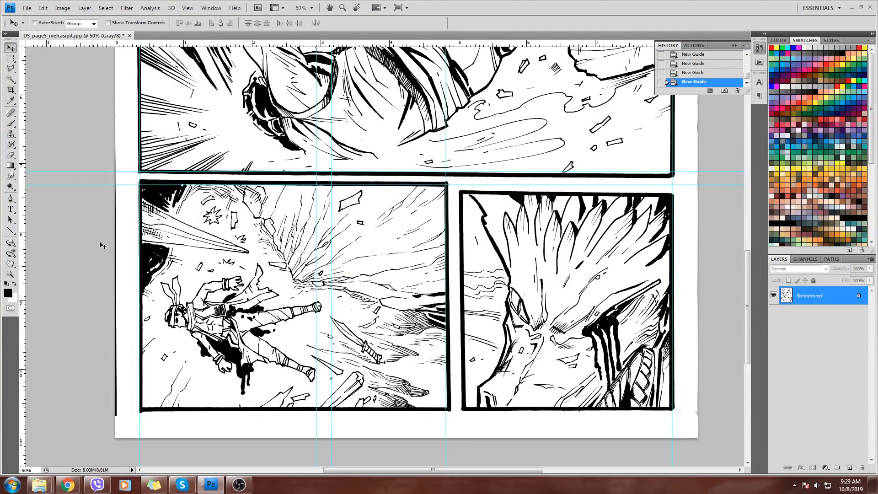
Place guides along the lower-right panel's left and top borders and a horizontal guide along the lower panels' bottom border.
{"action": "left_click_drag", "start_coordinate": [24, 235], "coordinate": [463, 256]}
{"action": "left_click_drag", "start_coordinate": [532, 44], "coordinate": [548, 195]}
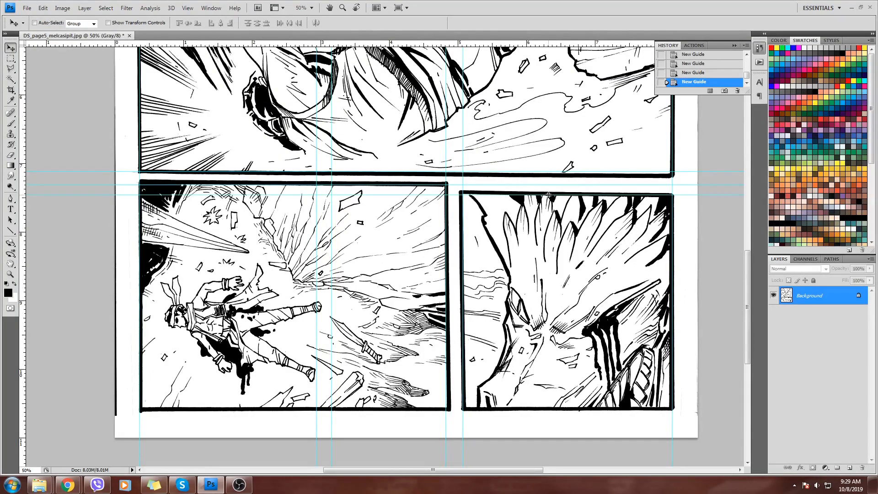
{"action": "left_click_drag", "start_coordinate": [173, 43], "coordinate": [386, 407]}
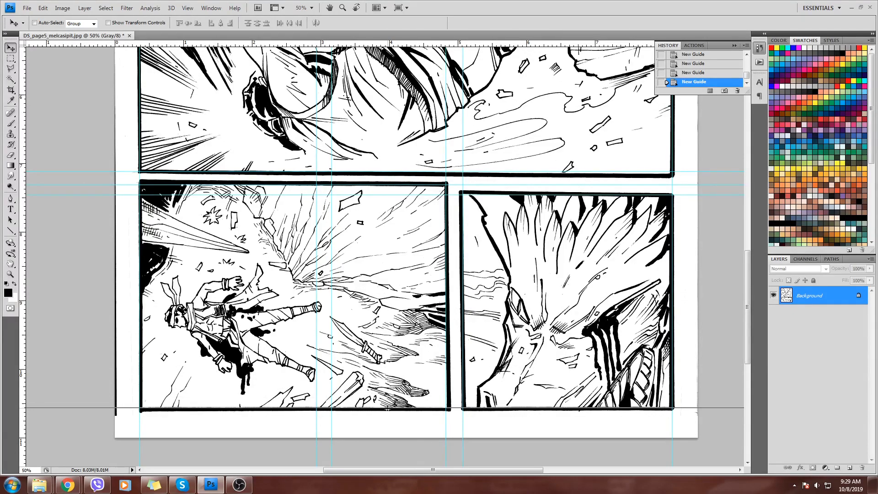
Place horizontal guides along the bottom borders of the upper-left and upper-right panels.
{"action": "key", "text": "ctrl+minus"}
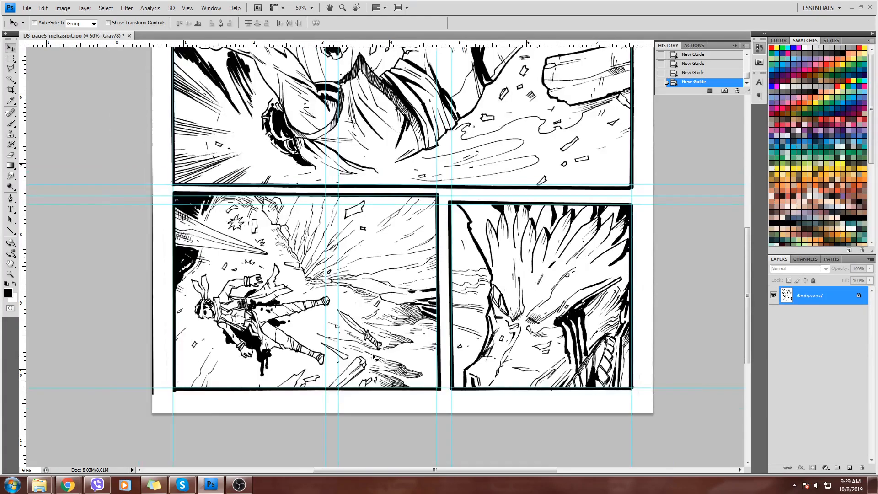
{"action": "key", "text": "m"}
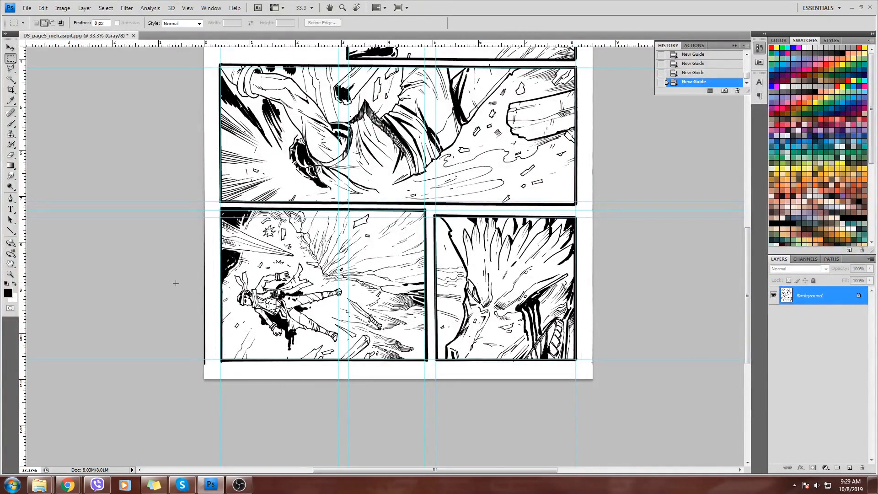
{"action": "scroll", "coordinate": [266, 124], "scroll_direction": "up", "scroll_amount": 5}
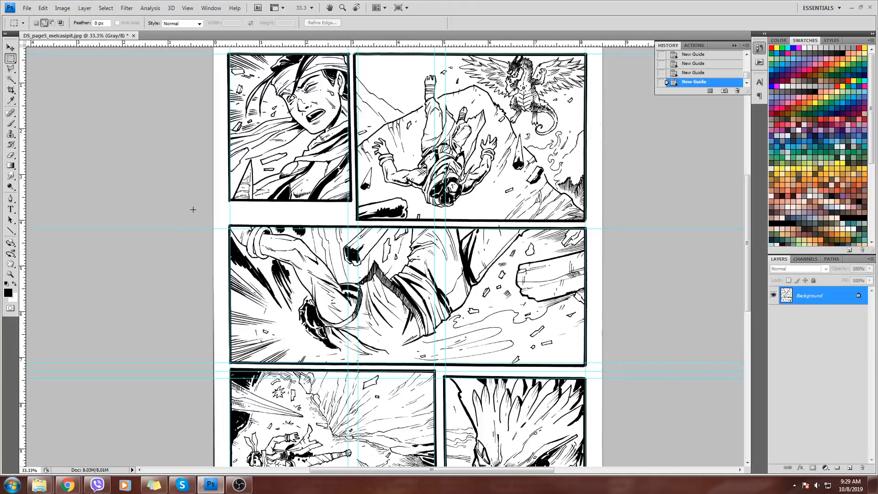
{"action": "scroll", "coordinate": [251, 85], "scroll_direction": "up", "scroll_amount": 2}
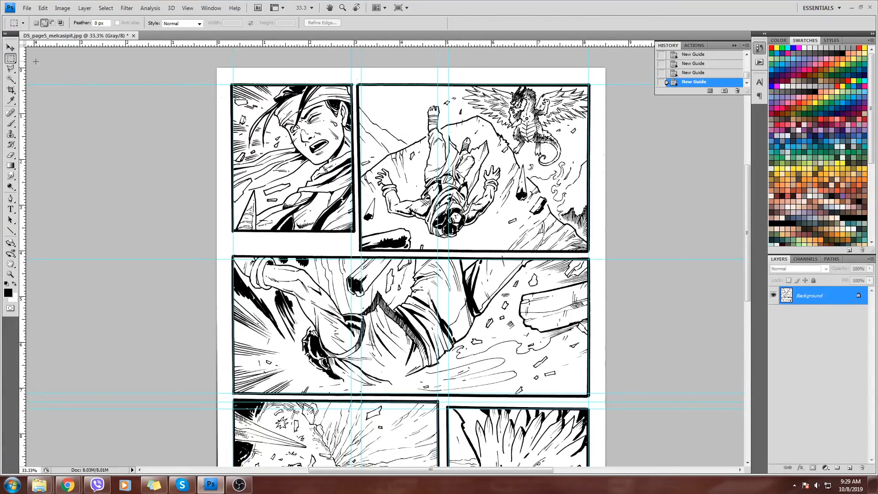
{"action": "left_click_drag", "start_coordinate": [359, 45], "coordinate": [375, 231]}
{"action": "left_click_drag", "start_coordinate": [435, 44], "coordinate": [479, 251]}
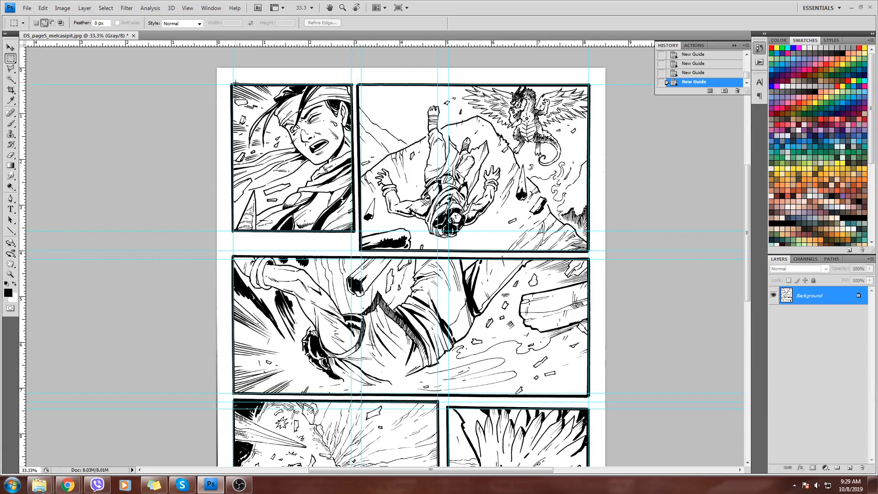
Select all five panels along the guides with the Rectangular Marquee, adding each panel to the selection.
{"action": "left_click_drag", "start_coordinate": [235, 86], "coordinate": [353, 231]}
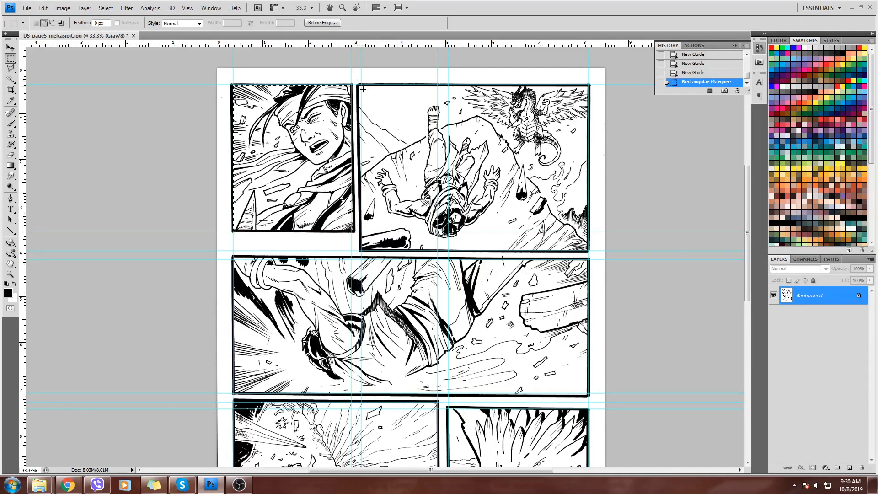
{"action": "left_click_drag", "start_coordinate": [361, 86], "coordinate": [589, 251]}
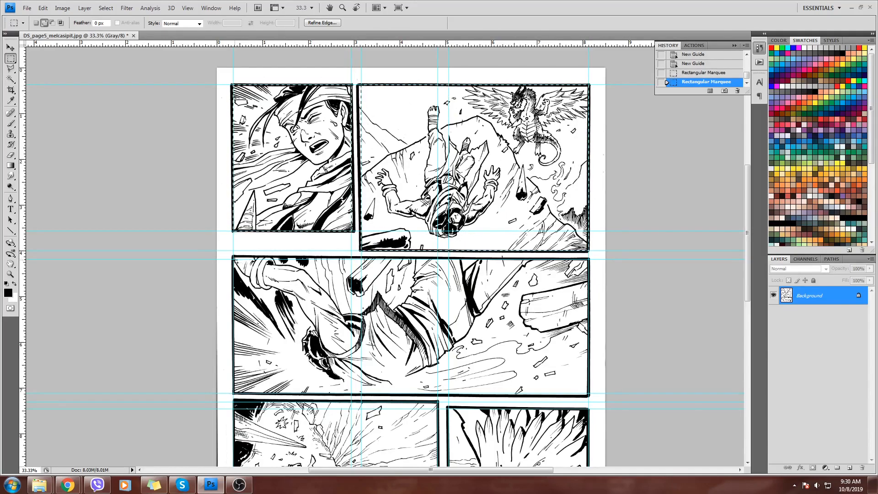
{"action": "left_click_drag", "start_coordinate": [234, 260], "coordinate": [586, 393]}
{"action": "scroll", "coordinate": [587, 393], "scroll_direction": "down", "scroll_amount": 5}
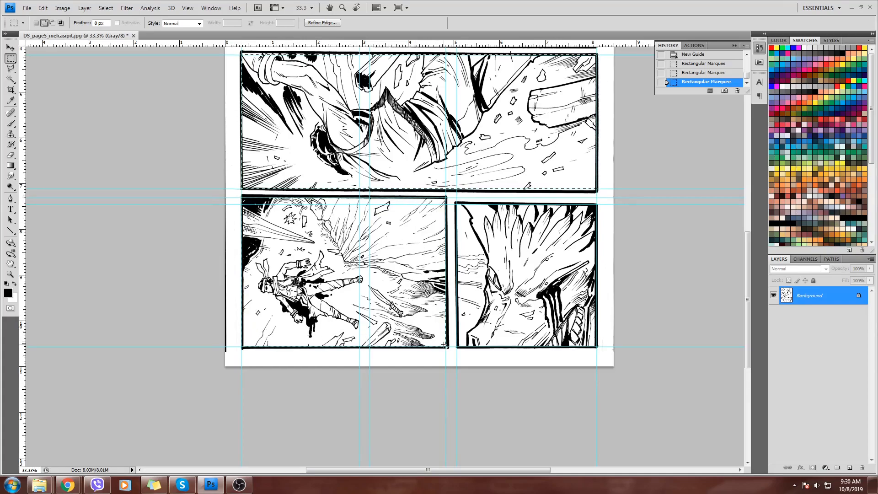
{"action": "left_click_drag", "start_coordinate": [444, 344], "coordinate": [447, 347]}
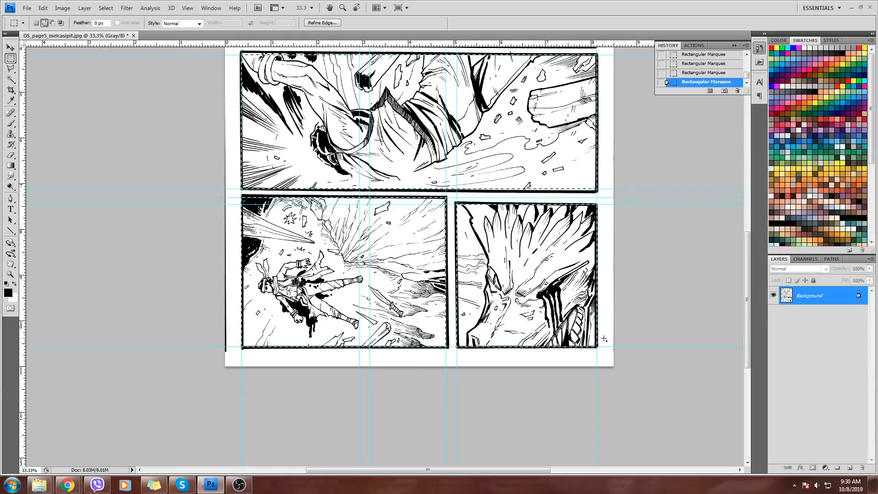
Invert the selection and clear the uneven borders and gutters outside the panels.
{"action": "left_click", "coordinate": [115, 9]}
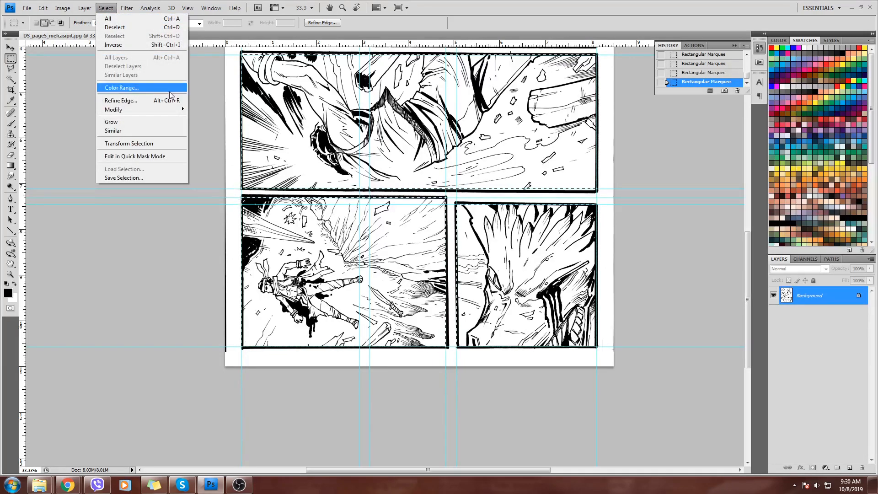
{"action": "left_click", "coordinate": [139, 48]}
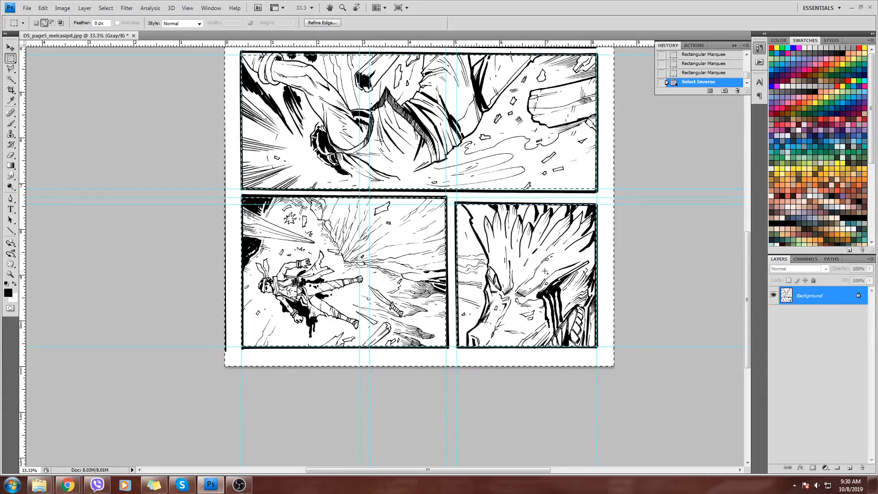
{"action": "key", "text": "Delete"}
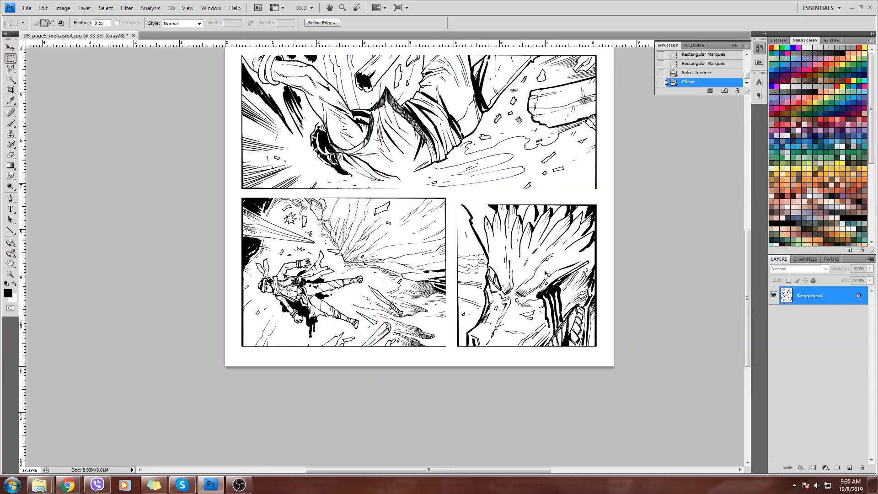
{"action": "key", "text": "ctrl+minus"}
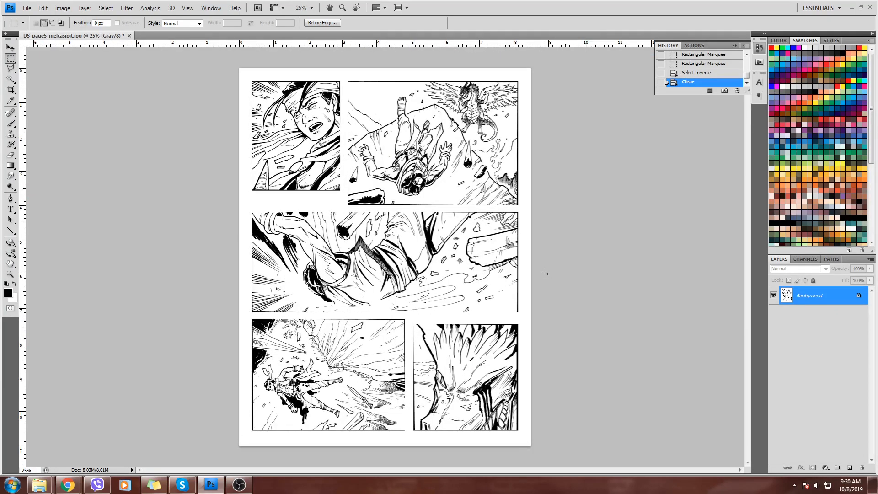
Enlarge the Eraser brush to 45 and erase the first stretch of the upper-right panel's top border.
{"action": "key", "text": "ctrl+plus"}
{"action": "key", "text": "ctrl+plus"}
{"action": "key", "text": "ctrl+plus"}
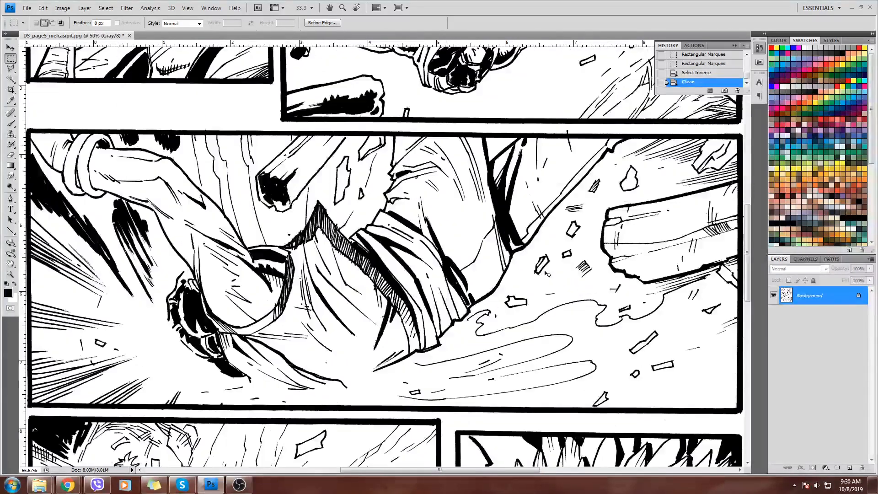
{"action": "left_click_drag", "start_coordinate": [434, 134], "coordinate": [519, 260]}
{"action": "left_click_drag", "start_coordinate": [420, 119], "coordinate": [436, 252]}
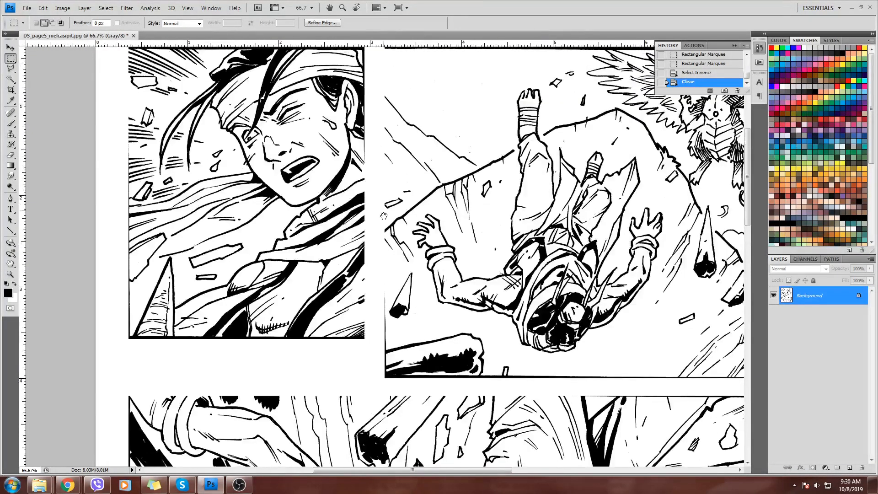
{"action": "left_click_drag", "start_coordinate": [386, 143], "coordinate": [384, 217]}
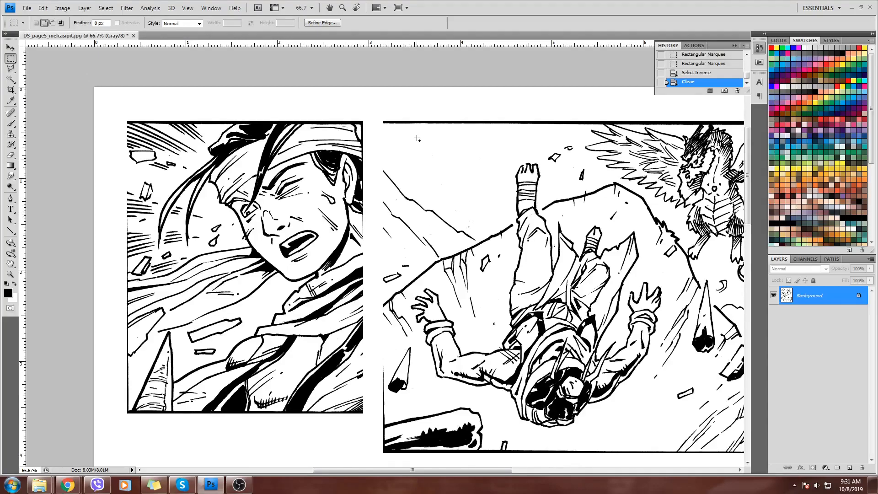
{"action": "key", "text": "e"}
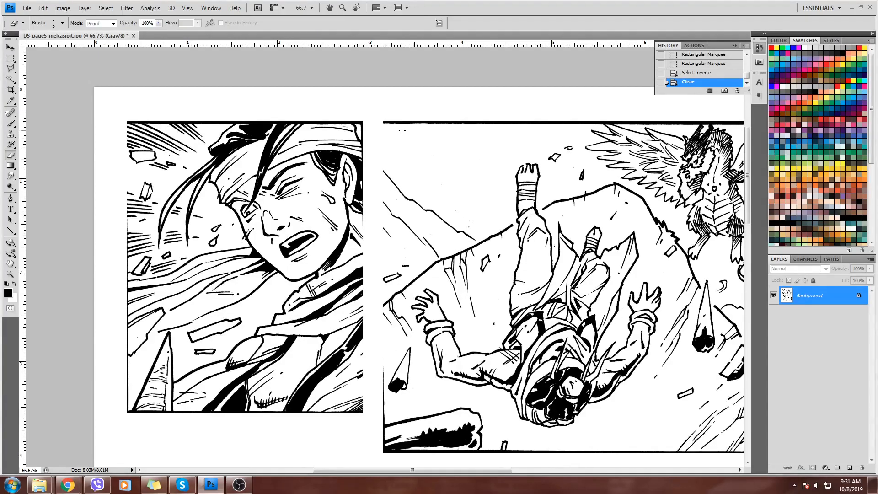
{"action": "key", "text": "bracketright"}
{"action": "key", "text": "bracketright"}
{"action": "key", "text": "bracketright"}
{"action": "key", "text": "bracketright"}
{"action": "key", "text": "bracketright"}
{"action": "key", "text": "bracketright"}
{"action": "key", "text": "bracketright"}
{"action": "key", "text": "bracketright"}
{"action": "key", "text": "bracketright"}
{"action": "key", "text": "bracketright"}
{"action": "key", "text": "bracketright"}
{"action": "left_click_drag", "start_coordinate": [391, 123], "coordinate": [597, 117]}
Clear the selection and erase more of the upper-right panel's top border on both sides of the winged dragon.
{"action": "key", "text": "ctrl+d"}
{"action": "mouse_move", "coordinate": [677, 114]}
{"action": "left_mouse_down"}
{"action": "mouse_move", "coordinate": [632, 119]}
{"action": "mouse_move", "coordinate": [691, 117]}
{"action": "mouse_move", "coordinate": [629, 117]}
{"action": "left_mouse_up"}
{"action": "left_click", "coordinate": [563, 111]}
{"action": "scroll", "coordinate": [595, 112], "scroll_direction": "right", "scroll_amount": 5}
{"action": "mouse_move", "coordinate": [565, 117]}
{"action": "left_mouse_down"}
{"action": "mouse_move", "coordinate": [545, 120]}
{"action": "mouse_move", "coordinate": [609, 115]}
{"action": "mouse_move", "coordinate": [642, 125]}
{"action": "left_mouse_up"}
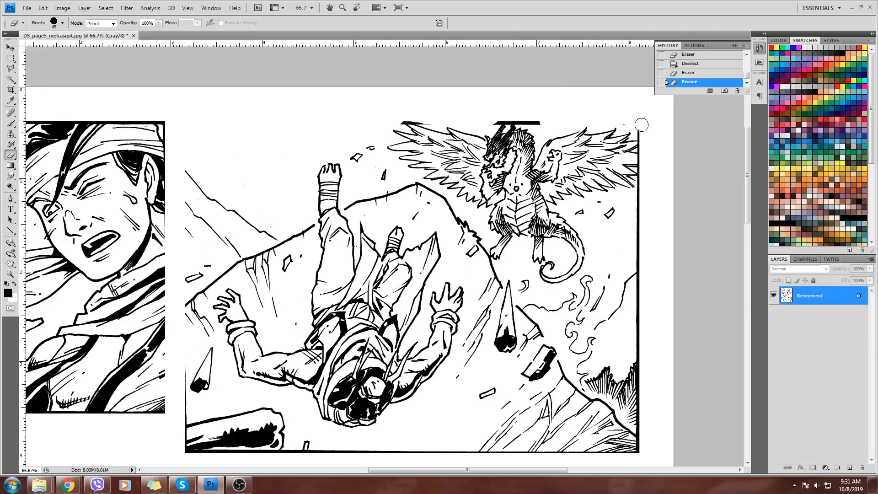
{"action": "left_click_drag", "start_coordinate": [545, 121], "coordinate": [539, 119]}
{"action": "left_click", "coordinate": [538, 119]}
Erase the middle stretch of the upper-right panel's bottom border.
{"action": "left_click_drag", "start_coordinate": [460, 97], "coordinate": [486, 68]}
{"action": "left_click_drag", "start_coordinate": [579, 324], "coordinate": [606, 241]}
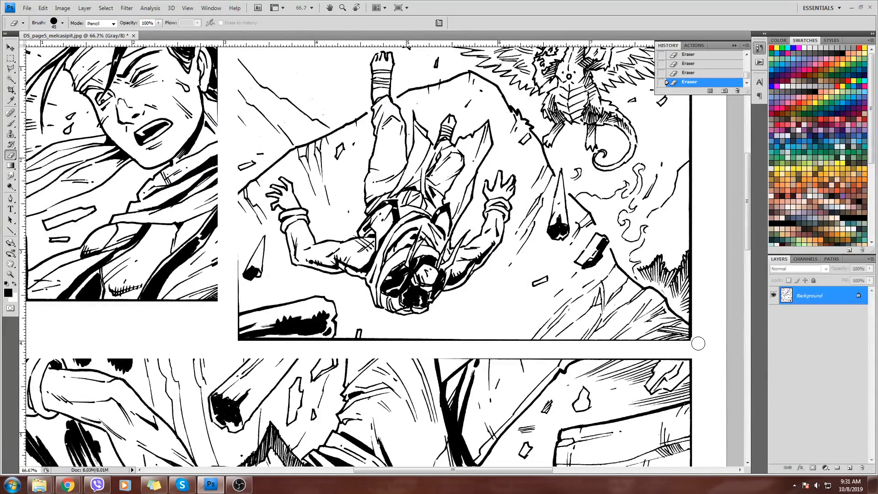
{"action": "left_click", "coordinate": [413, 338]}
{"action": "mouse_move", "coordinate": [423, 338]}
{"action": "left_mouse_down"}
{"action": "mouse_move", "coordinate": [384, 339]}
{"action": "mouse_move", "coordinate": [485, 339]}
{"action": "mouse_move", "coordinate": [364, 346]}
{"action": "left_mouse_up"}
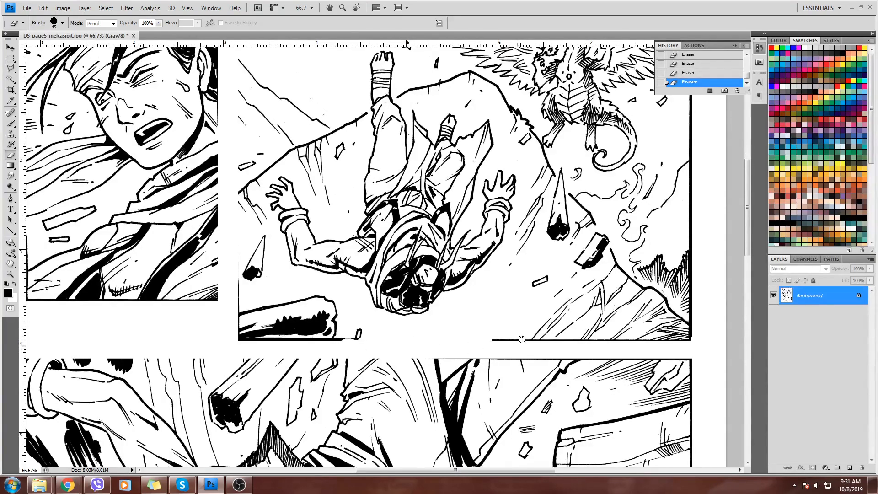
Erase remnants of the middle panel's right and bottom borders and of the facing borders of the two lower panels.
{"action": "left_click_drag", "start_coordinate": [526, 352], "coordinate": [445, 198]}
{"action": "left_click_drag", "start_coordinate": [614, 444], "coordinate": [596, 281]}
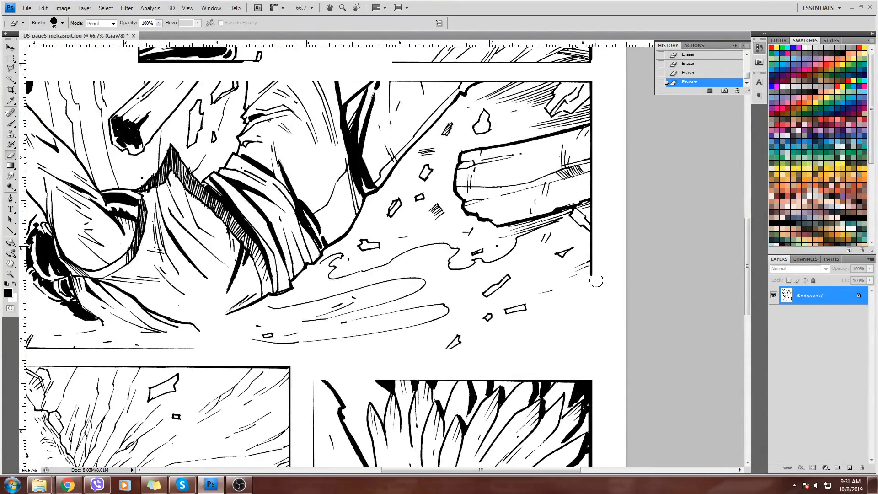
{"action": "mouse_move", "coordinate": [291, 361]}
{"action": "left_mouse_down"}
{"action": "mouse_move", "coordinate": [214, 366]}
{"action": "mouse_move", "coordinate": [390, 348]}
{"action": "left_mouse_up"}
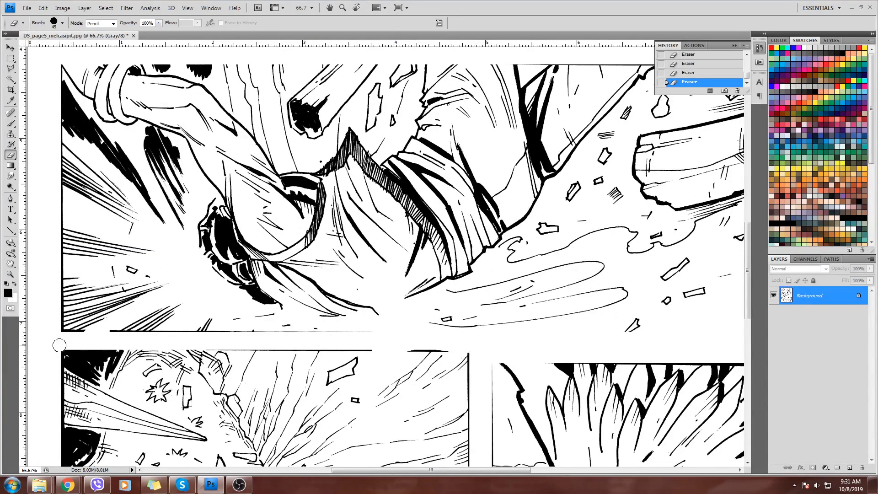
{"action": "mouse_move", "coordinate": [406, 347]}
{"action": "left_mouse_down"}
{"action": "mouse_move", "coordinate": [421, 346]}
{"action": "mouse_move", "coordinate": [365, 149]}
{"action": "left_mouse_up"}
{"action": "mouse_move", "coordinate": [420, 378]}
{"action": "left_mouse_down"}
{"action": "mouse_move", "coordinate": [435, 394]}
{"action": "mouse_move", "coordinate": [439, 451]}
{"action": "mouse_move", "coordinate": [433, 359]}
{"action": "mouse_move", "coordinate": [440, 337]}
{"action": "left_mouse_up"}
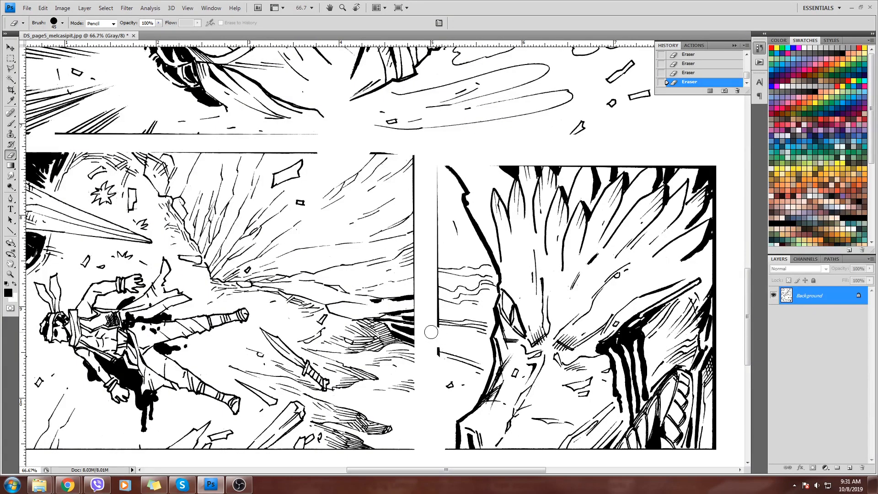
{"action": "left_click_drag", "start_coordinate": [668, 293], "coordinate": [570, 259]}
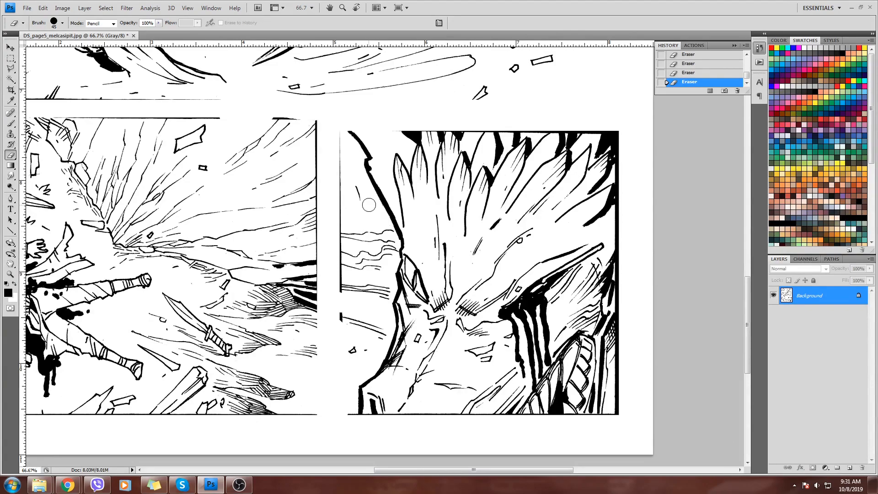
Show the guides and select all five panels along them with the Rectangular Marquee.
{"action": "key", "text": "ctrl+semicolon"}
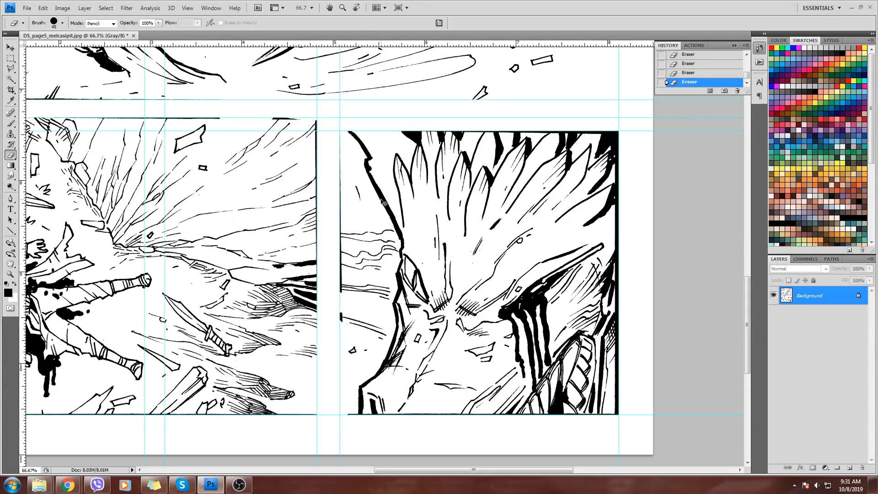
{"action": "key", "text": "ctrl+minus"}
{"action": "key", "text": "ctrl+minus"}
{"action": "key", "text": "ctrl+minus"}
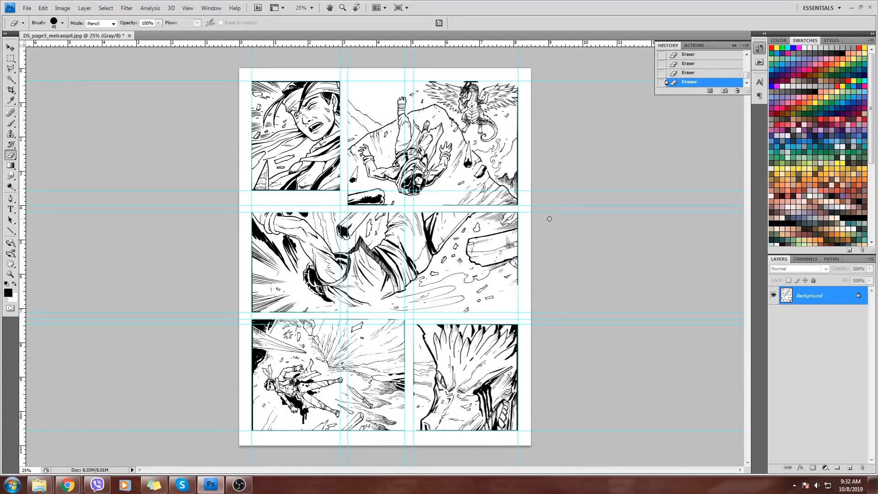
{"action": "key", "text": "m"}
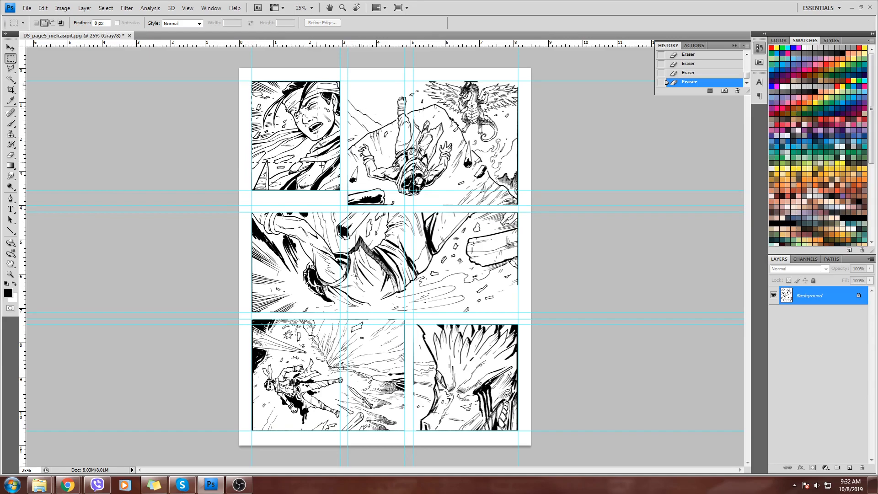
{"action": "left_click_drag", "start_coordinate": [340, 191], "coordinate": [340, 190]}
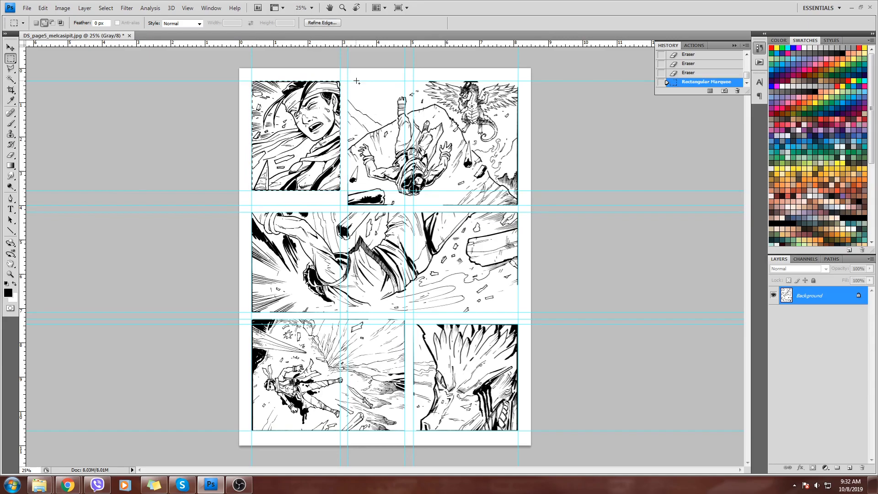
{"action": "left_click_drag", "start_coordinate": [520, 207], "coordinate": [522, 210]}
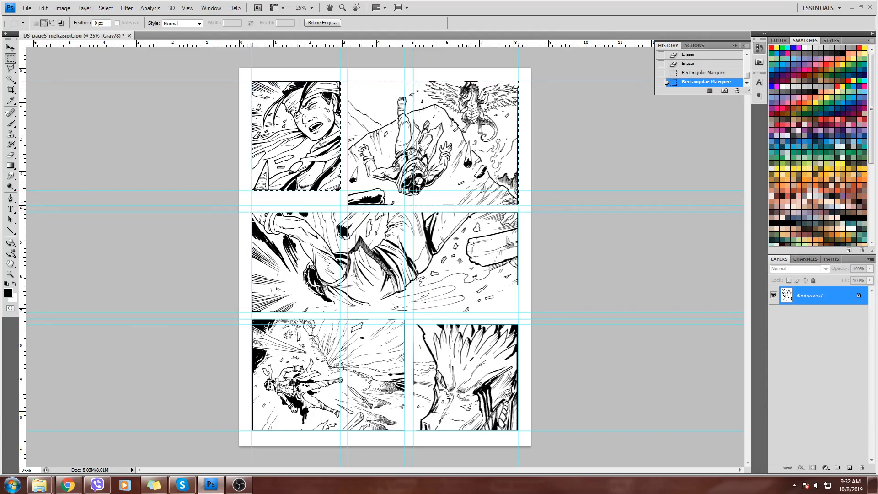
{"action": "left_click_drag", "start_coordinate": [514, 310], "coordinate": [519, 312]}
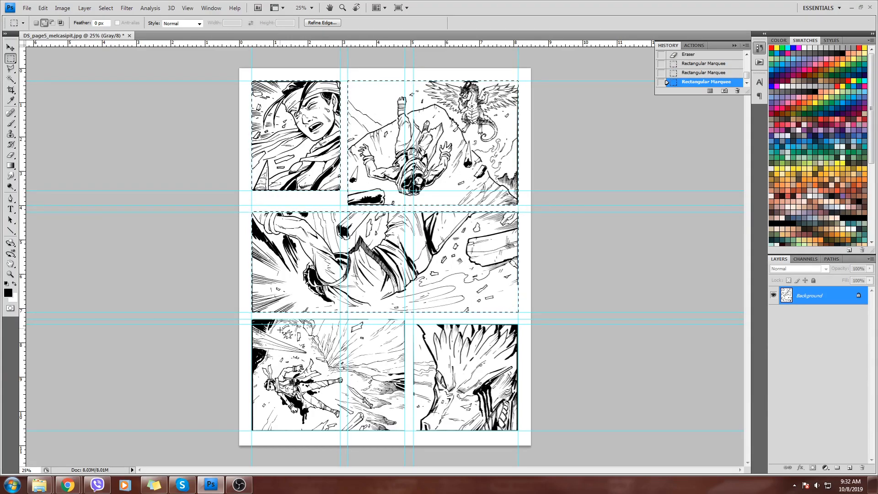
{"action": "left_click_drag", "start_coordinate": [403, 432], "coordinate": [405, 431]}
{"action": "left_click_drag", "start_coordinate": [490, 402], "coordinate": [521, 429]}
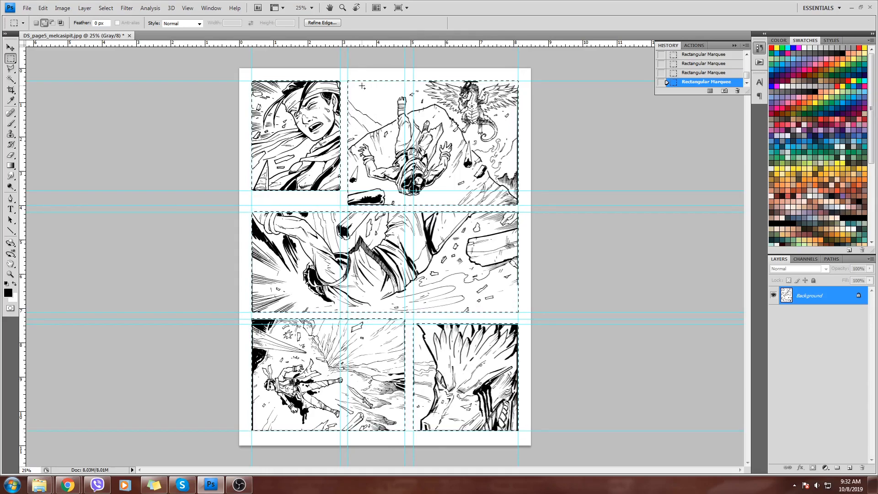
Add a new layer above the Background layer.
{"action": "left_click", "coordinate": [850, 468]}
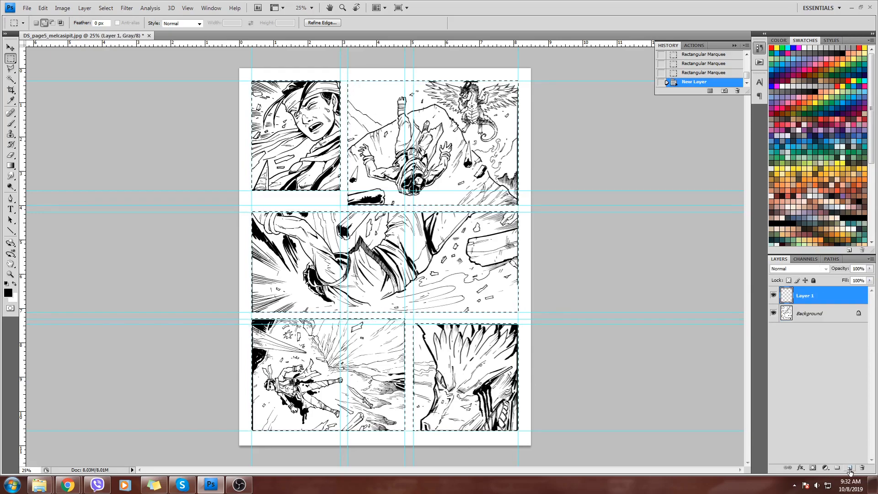
{"action": "left_click", "coordinate": [63, 8]}
{"action": "mouse_move", "coordinate": [70, 20]}
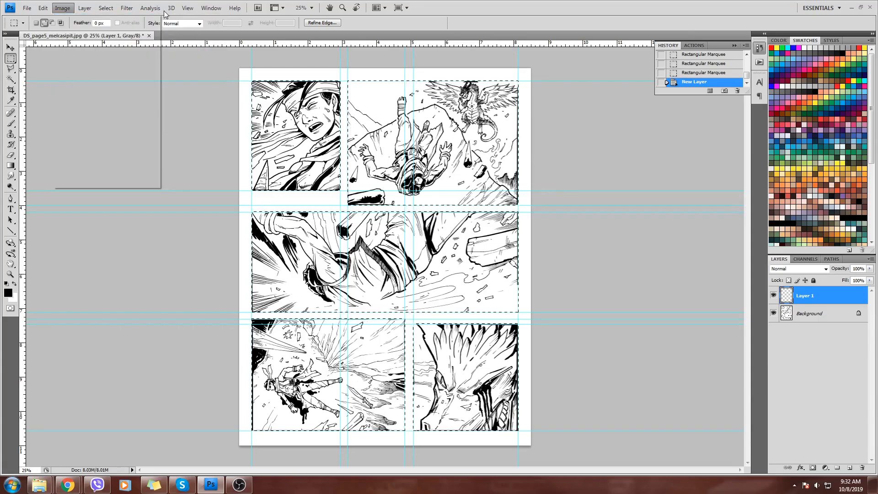
Try a 10 px black stroke inside the panel selections on the new layer, inspect the borders, and undo it.
{"action": "left_click", "coordinate": [104, 9]}
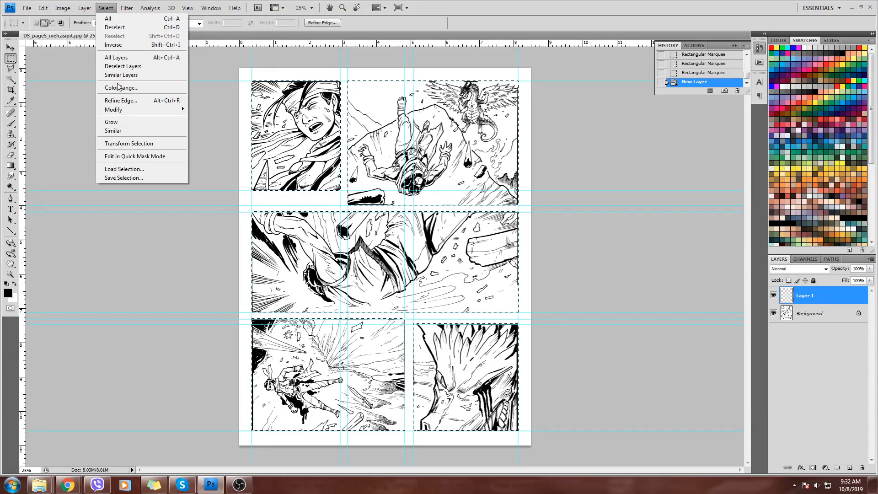
{"action": "mouse_move", "coordinate": [42, 8]}
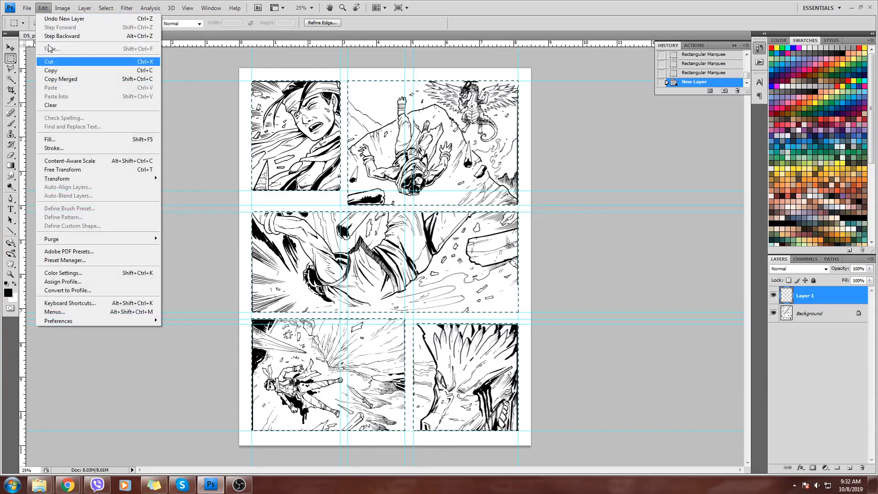
{"action": "left_click", "coordinate": [53, 148]}
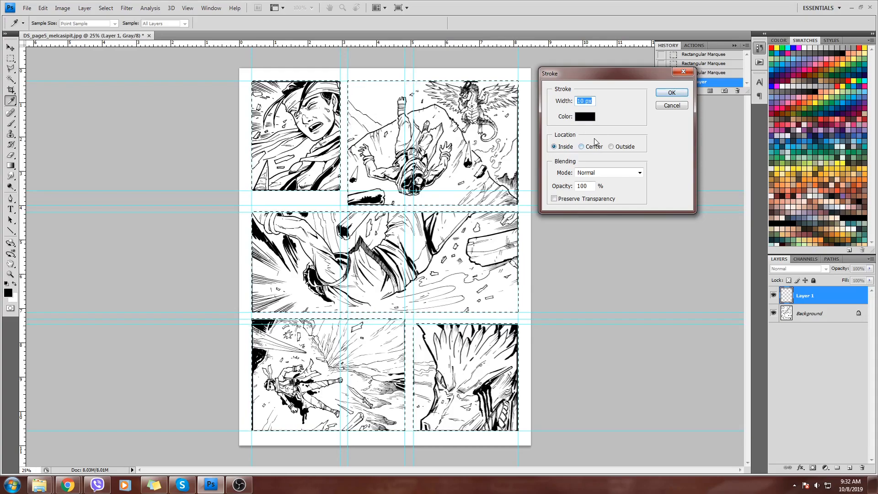
{"action": "left_click", "coordinate": [677, 93]}
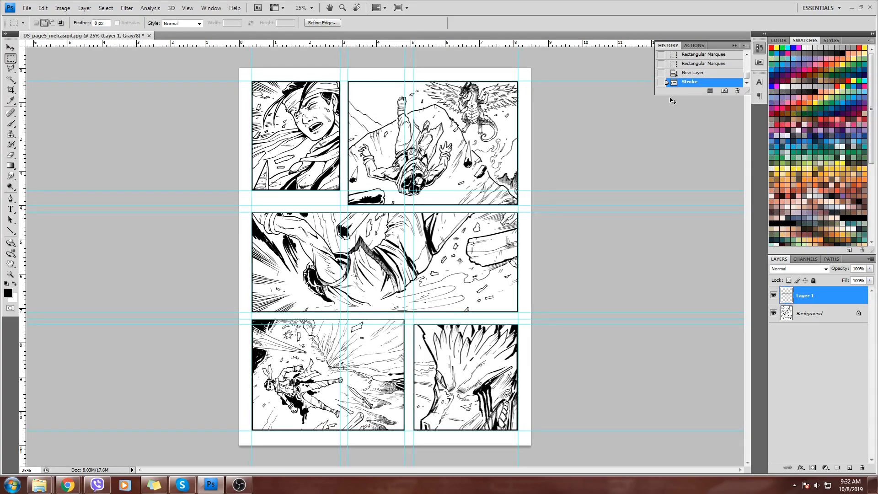
{"action": "key", "text": "ctrl+plus"}
{"action": "key", "text": "ctrl+plus"}
{"action": "key", "text": "ctrl+plus"}
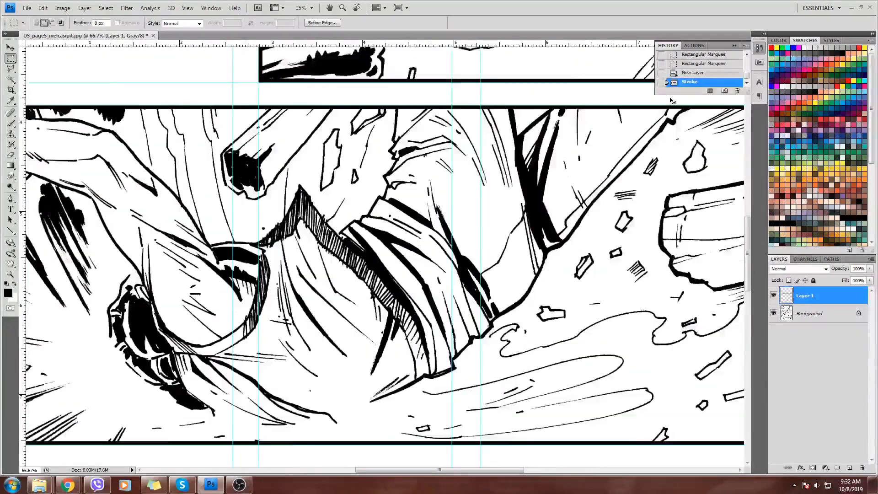
{"action": "key", "text": "ctrl+plus"}
{"action": "left_click_drag", "start_coordinate": [545, 163], "coordinate": [361, 194]}
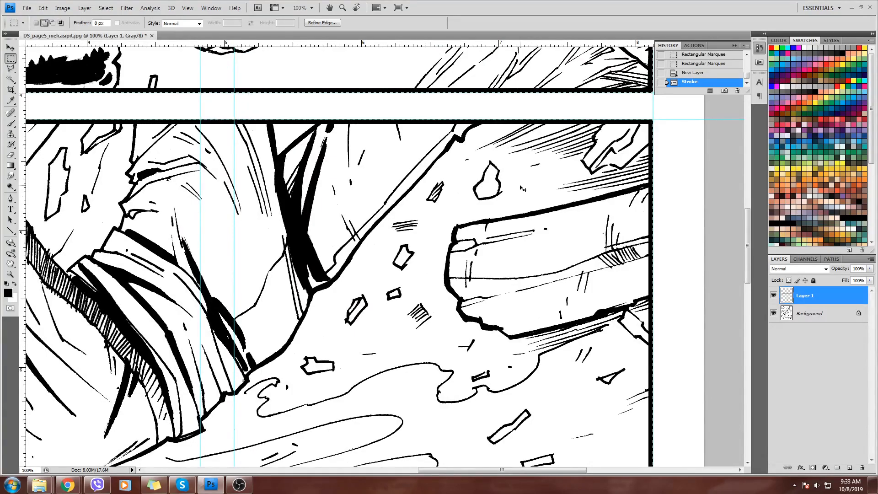
{"action": "key", "text": "ctrl+plus"}
{"action": "left_click_drag", "start_coordinate": [580, 195], "coordinate": [231, 399]}
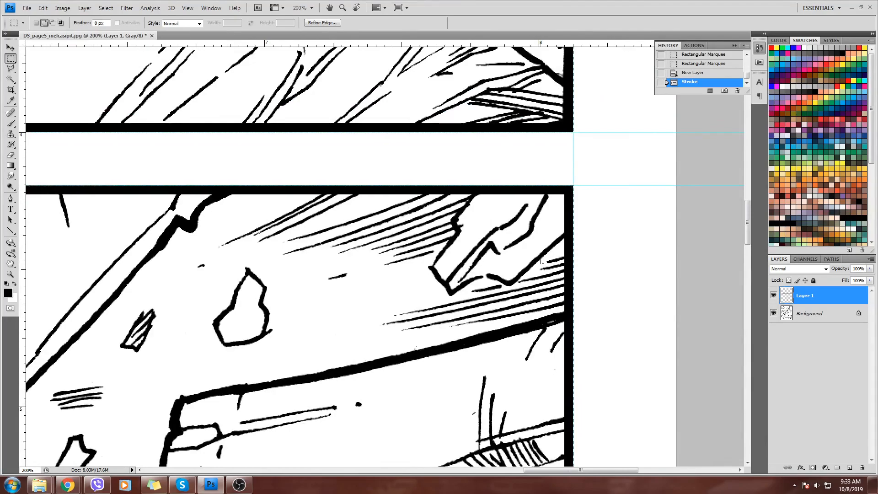
{"action": "key", "text": "ctrl+z"}
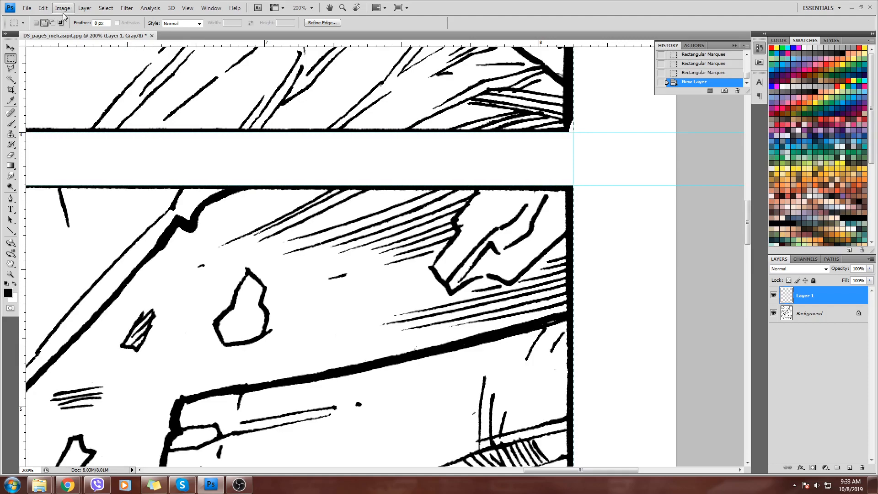
Try a 10 px black stroke outside the panel selections, check a panel corner, and undo it.
{"action": "left_click", "coordinate": [43, 8]}
{"action": "left_click", "coordinate": [73, 152]}
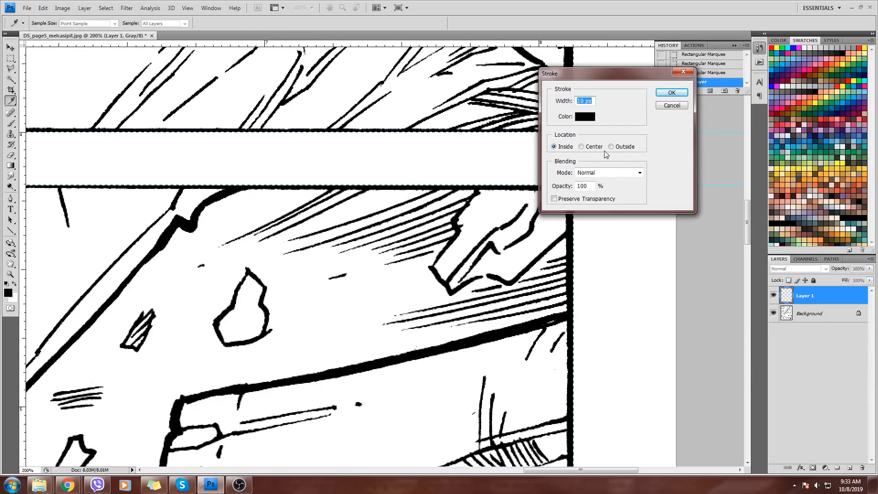
{"action": "left_click", "coordinate": [611, 147]}
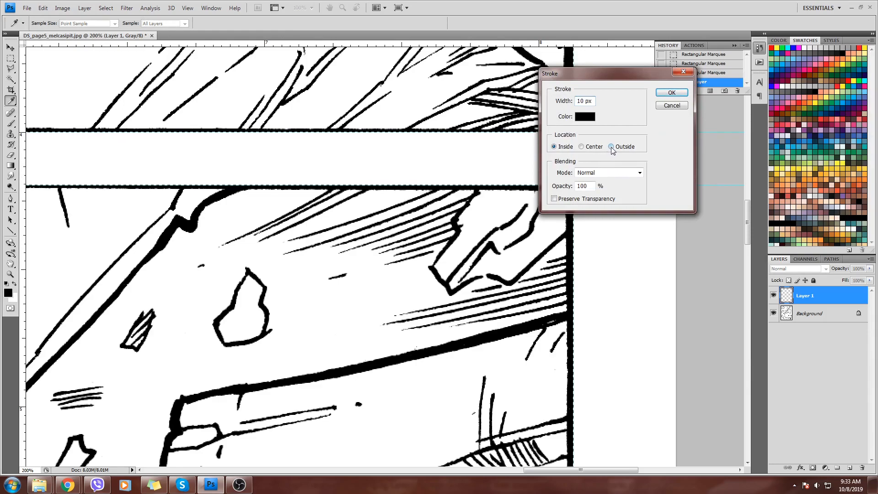
{"action": "left_click", "coordinate": [681, 95]}
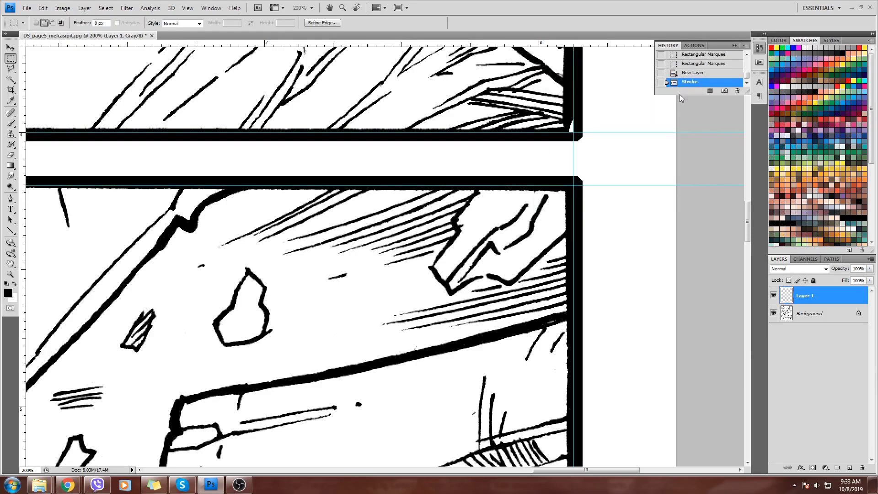
{"action": "key", "text": "ctrl+plus"}
{"action": "left_click_drag", "start_coordinate": [604, 165], "coordinate": [552, 196]}
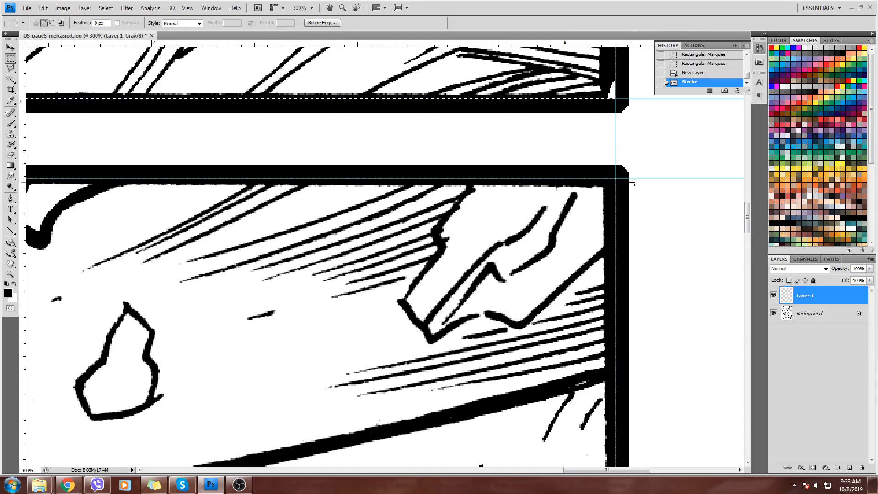
{"action": "key", "text": "ctrl+z"}
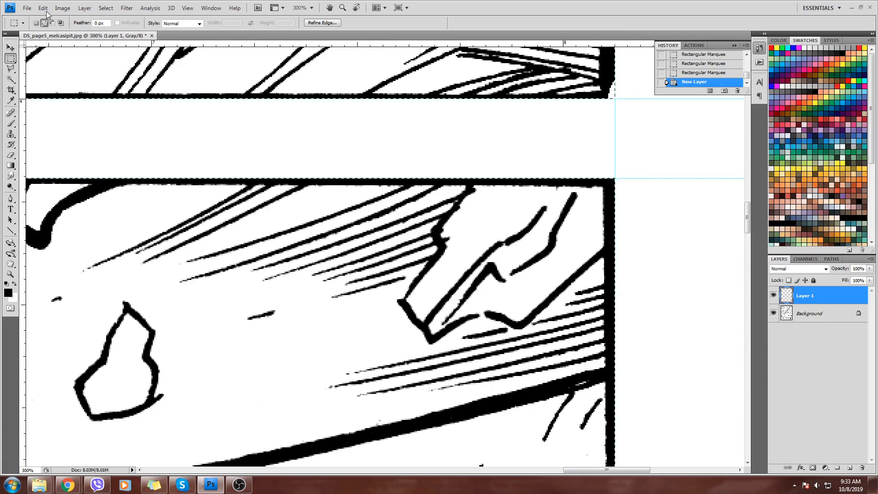
Try a 10 px black stroke centered on the panel selections and undo it.
{"action": "left_click", "coordinate": [42, 7]}
{"action": "left_click", "coordinate": [54, 148]}
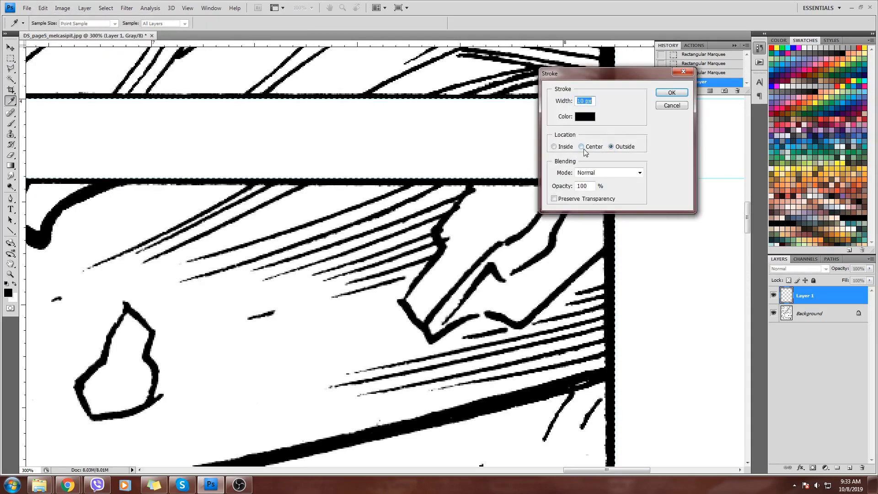
{"action": "left_click", "coordinate": [672, 92]}
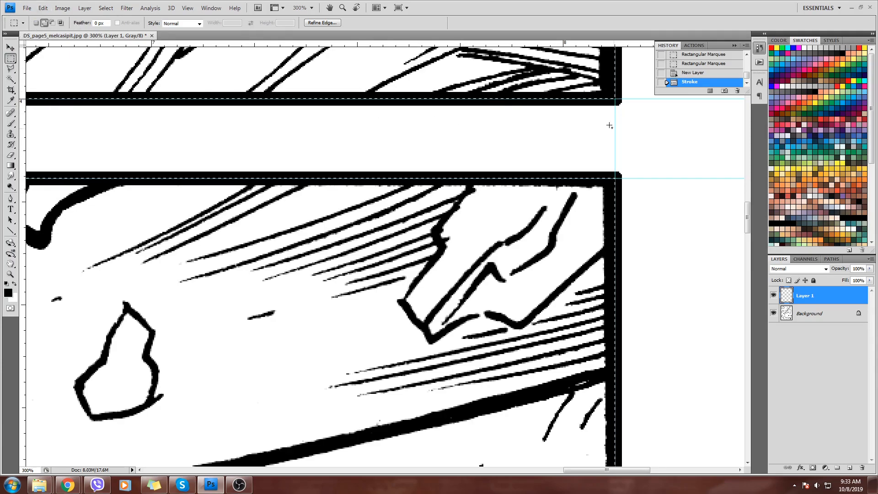
{"action": "key", "text": "ctrl+z"}
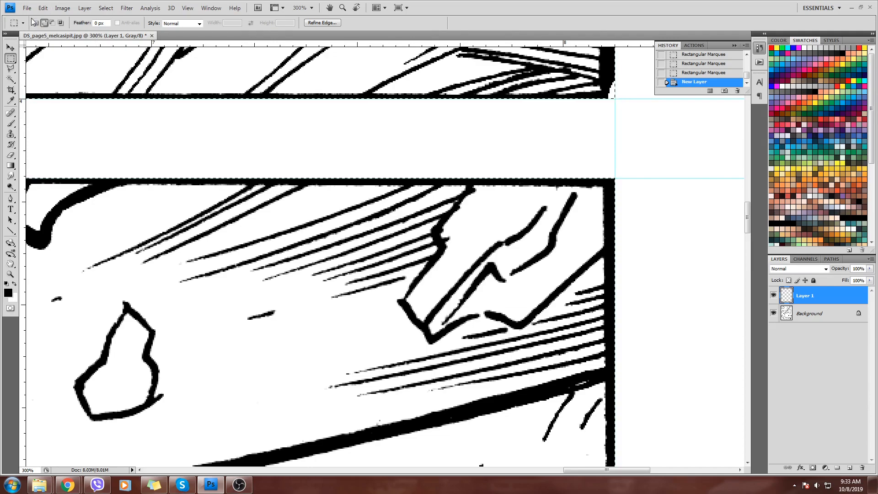
Stroke the panel selections with a 10 px black line set to Inside, and deselect.
{"action": "left_click", "coordinate": [63, 8]}
{"action": "mouse_move", "coordinate": [43, 8]}
{"action": "left_click", "coordinate": [60, 148]}
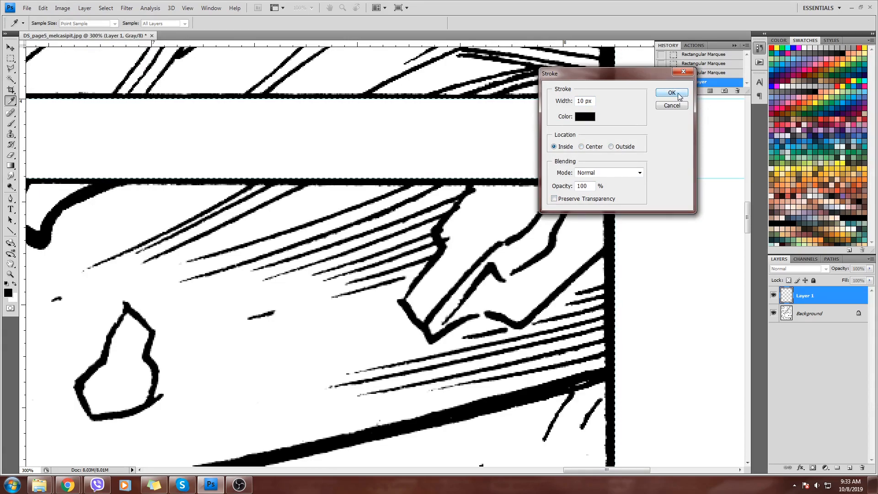
{"action": "left_click", "coordinate": [676, 93]}
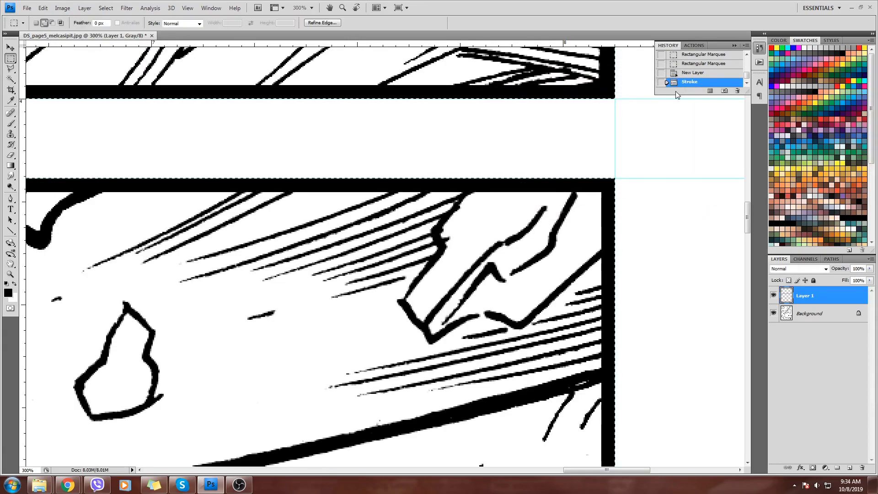
{"action": "mouse_move", "coordinate": [490, 229]}
{"action": "left_mouse_down"}
{"action": "mouse_move", "coordinate": [457, 69]}
{"action": "mouse_move", "coordinate": [491, 219]}
{"action": "left_mouse_up"}
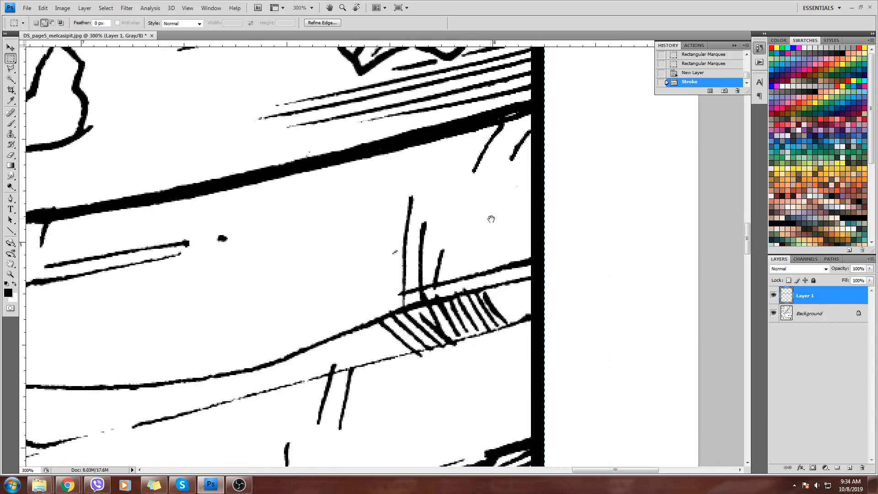
{"action": "key", "text": "ctrl+minus"}
{"action": "key", "text": "ctrl+minus"}
{"action": "key", "text": "ctrl+minus"}
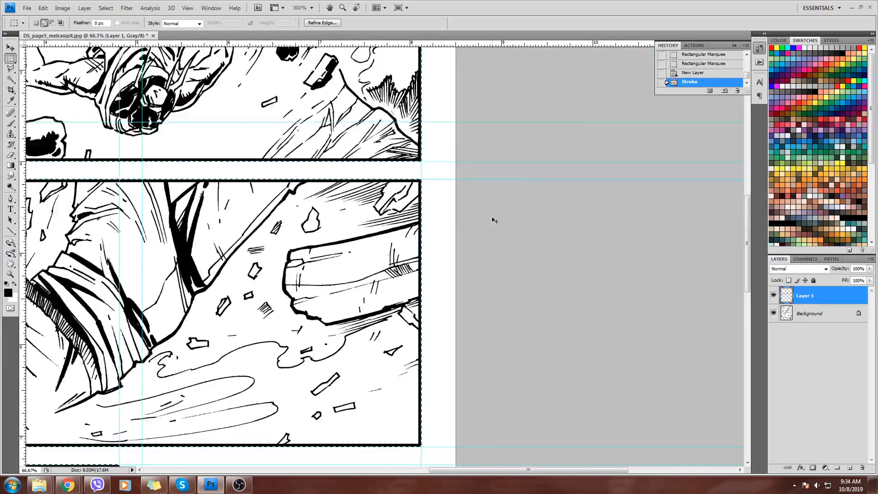
{"action": "key", "text": "ctrl+minus"}
{"action": "key", "text": "ctrl+d"}
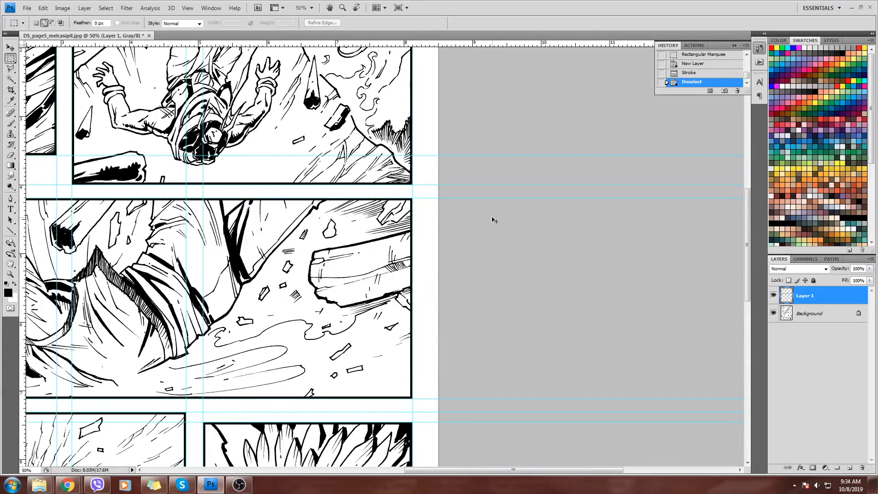
Examine the new panel borders up close for leftover hand-drawn border ink along their inner edges.
{"action": "key", "text": "ctrl+plus"}
{"action": "key", "text": "ctrl+plus"}
{"action": "key", "text": "ctrl+plus"}
{"action": "left_click_drag", "start_coordinate": [467, 279], "coordinate": [411, 132]}
{"action": "left_click_drag", "start_coordinate": [471, 361], "coordinate": [482, 245]}
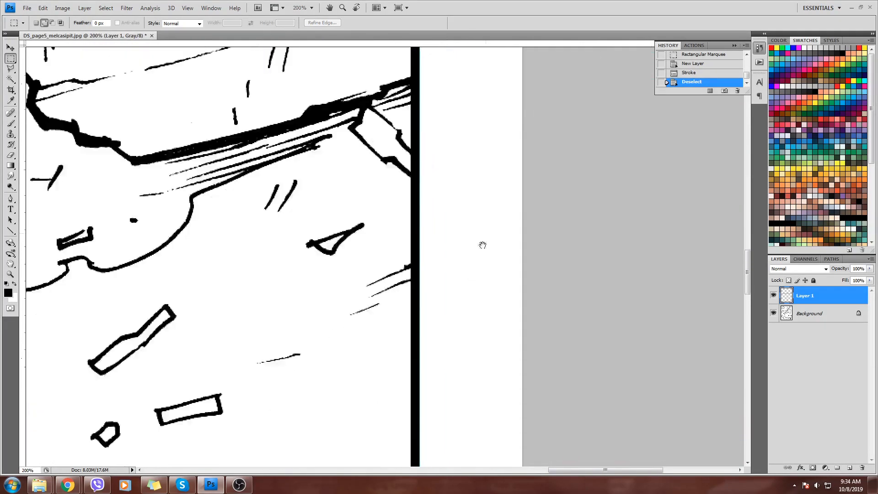
{"action": "key", "text": "ctrl+minus"}
{"action": "key", "text": "ctrl+minus"}
{"action": "key", "text": "ctrl+minus"}
{"action": "key", "text": "ctrl+minus"}
{"action": "key", "text": "ctrl+minus"}
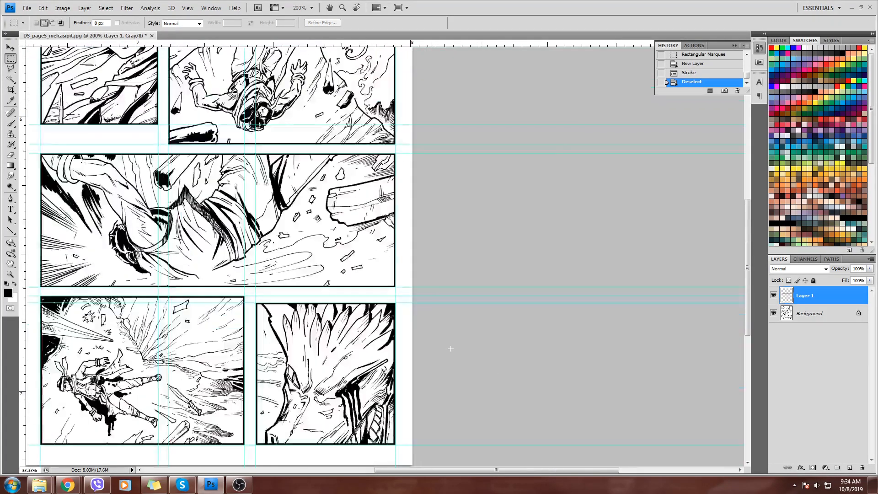
{"action": "left_click_drag", "start_coordinate": [441, 311], "coordinate": [530, 360]}
{"action": "key", "text": "ctrl+plus"}
{"action": "key", "text": "ctrl+plus"}
{"action": "key", "text": "ctrl+plus"}
{"action": "key", "text": "ctrl+plus"}
{"action": "key", "text": "ctrl+plus"}
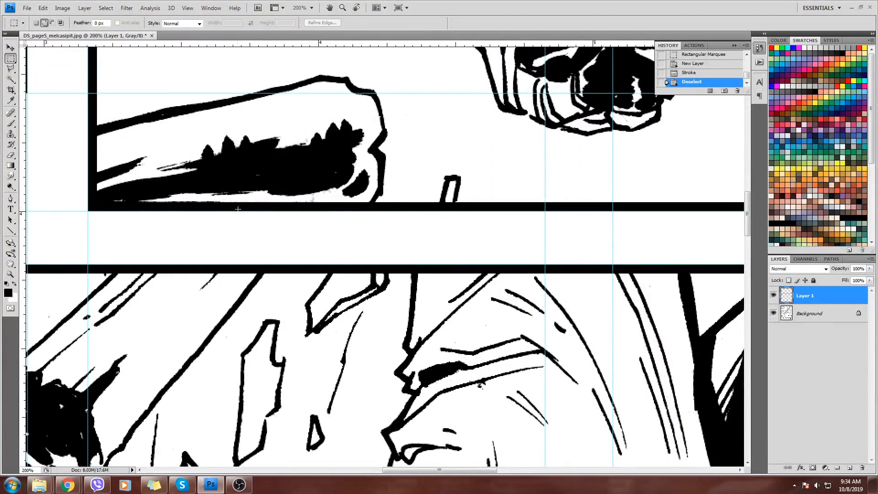
{"action": "left_click_drag", "start_coordinate": [238, 209], "coordinate": [404, 249]}
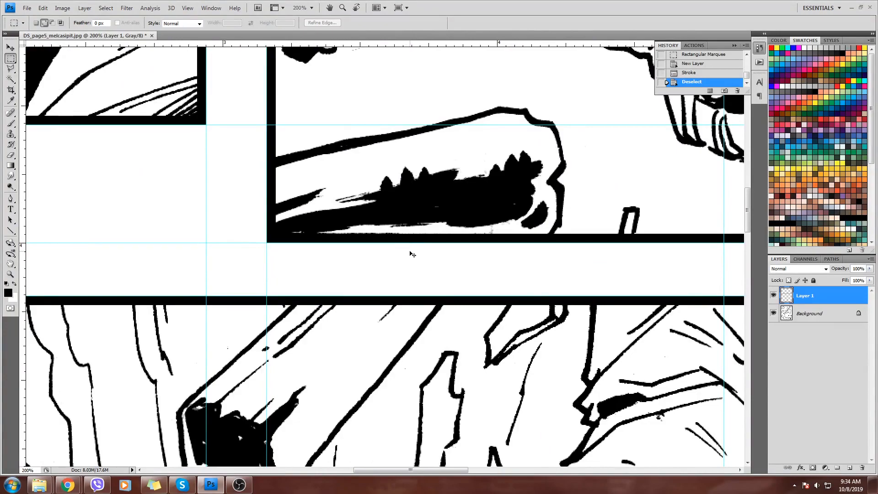
Erase old border remnants along the upper-right panel's bottom border on the Background layer with a 10 px eraser.
{"action": "key", "text": "ctrl+plus"}
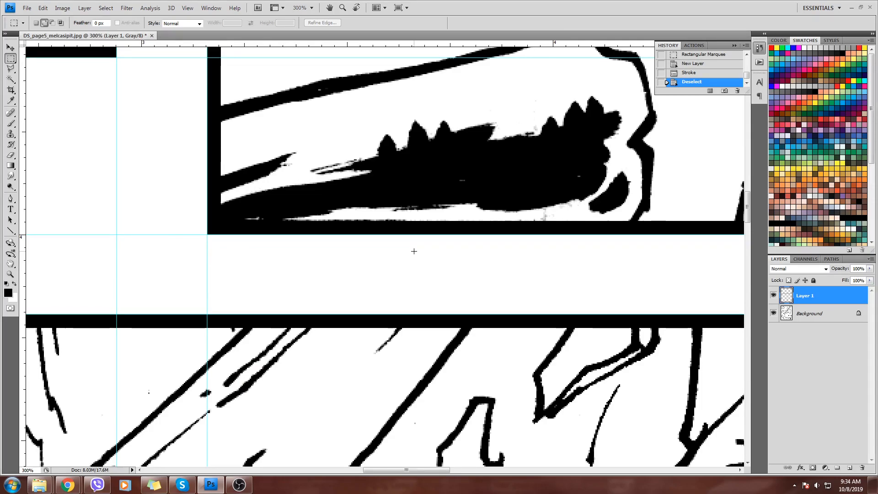
{"action": "key", "text": "e"}
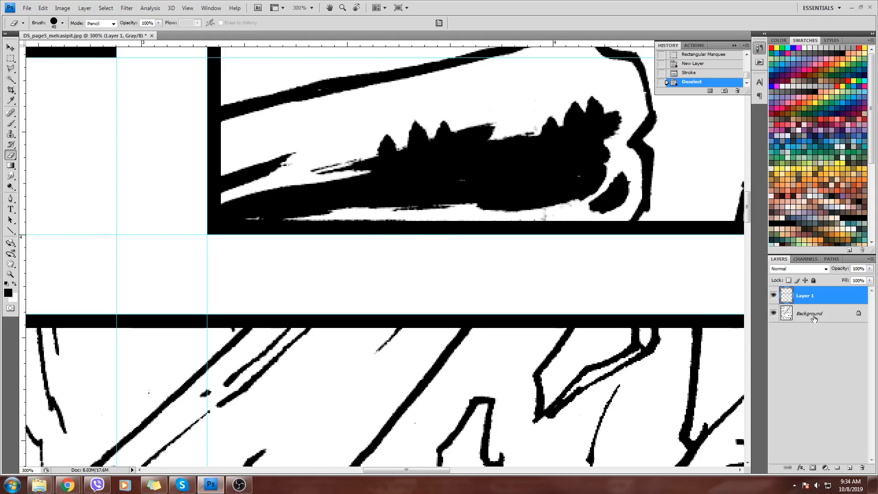
{"action": "left_click", "coordinate": [812, 314]}
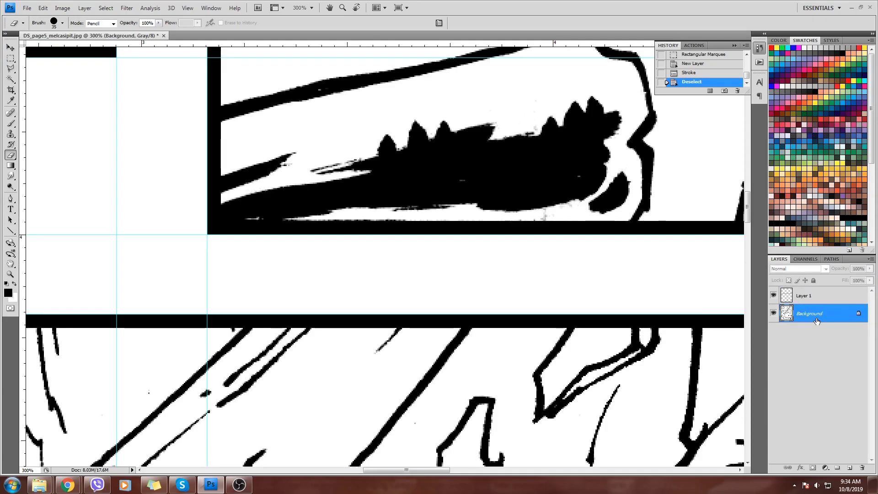
{"action": "key", "text": "bracketleft"}
{"action": "key", "text": "bracketleft"}
{"action": "key", "text": "bracketleft"}
{"action": "left_click_drag", "start_coordinate": [317, 224], "coordinate": [280, 225]}
{"action": "left_click_drag", "start_coordinate": [650, 245], "coordinate": [243, 280]}
{"action": "left_click_drag", "start_coordinate": [527, 267], "coordinate": [73, 280]}
{"action": "left_click_drag", "start_coordinate": [290, 298], "coordinate": [206, 301]}
{"action": "left_click_drag", "start_coordinate": [541, 294], "coordinate": [290, 309]}
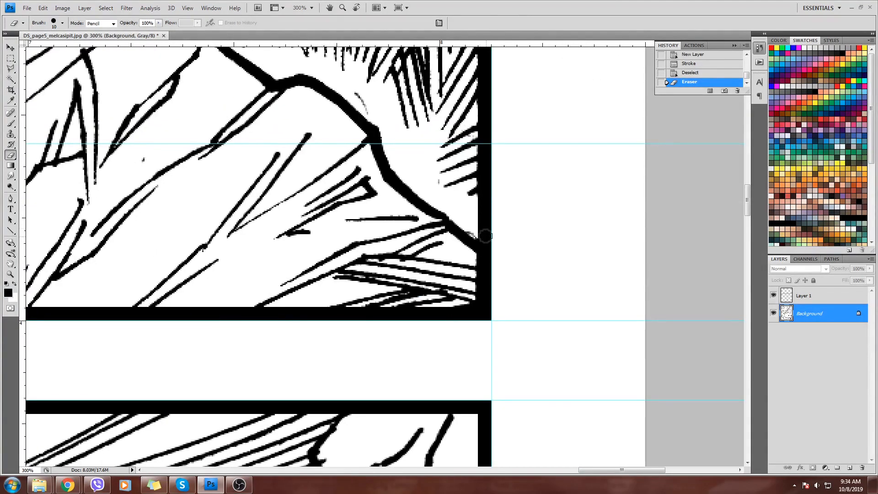
Erase old border remnants along the inner edge of the upper-right panel's right border.
{"action": "left_click_drag", "start_coordinate": [492, 209], "coordinate": [510, 333]}
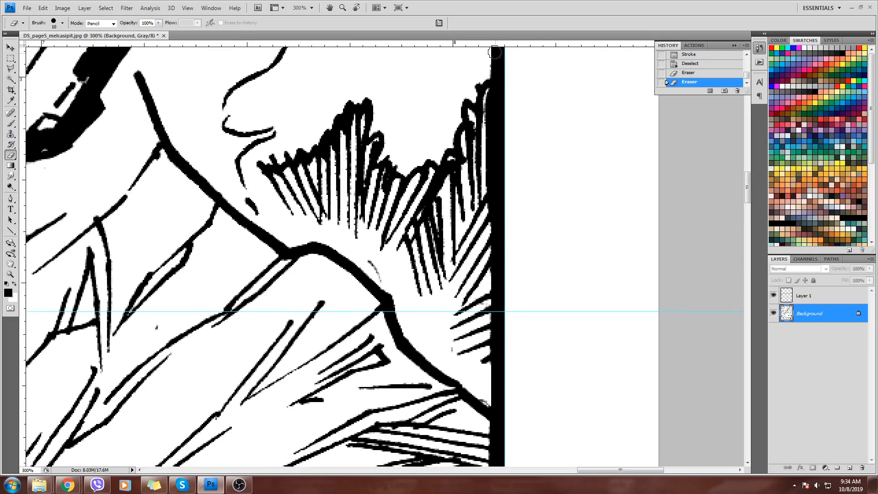
{"action": "mouse_move", "coordinate": [485, 70]}
{"action": "left_mouse_down"}
{"action": "mouse_move", "coordinate": [504, 68]}
{"action": "mouse_move", "coordinate": [509, 431]}
{"action": "left_mouse_up"}
{"action": "mouse_move", "coordinate": [501, 390]}
{"action": "left_mouse_down"}
{"action": "mouse_move", "coordinate": [489, 309]}
{"action": "mouse_move", "coordinate": [501, 177]}
{"action": "mouse_move", "coordinate": [496, 141]}
{"action": "left_mouse_up"}
{"action": "left_click_drag", "start_coordinate": [485, 173], "coordinate": [496, 432]}
{"action": "left_click_drag", "start_coordinate": [502, 354], "coordinate": [510, 307]}
{"action": "left_click_drag", "start_coordinate": [504, 163], "coordinate": [523, 328]}
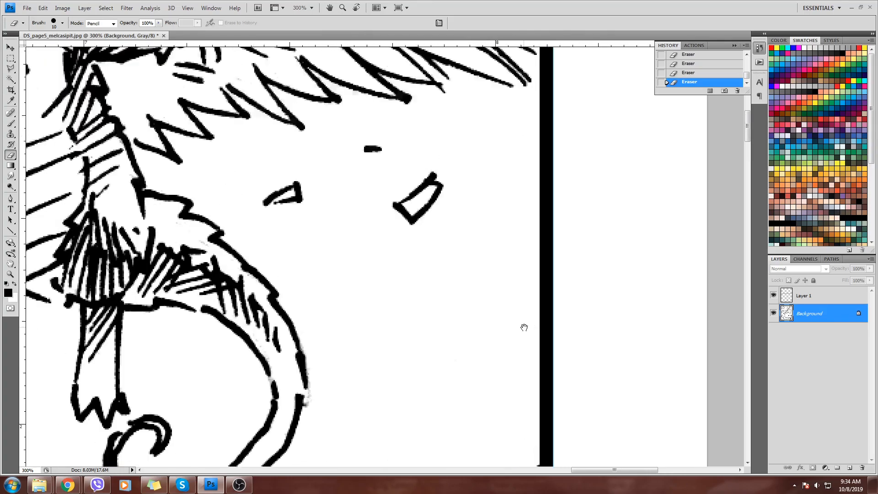
{"action": "left_click_drag", "start_coordinate": [524, 163], "coordinate": [510, 386]}
{"action": "left_click_drag", "start_coordinate": [502, 220], "coordinate": [503, 394]}
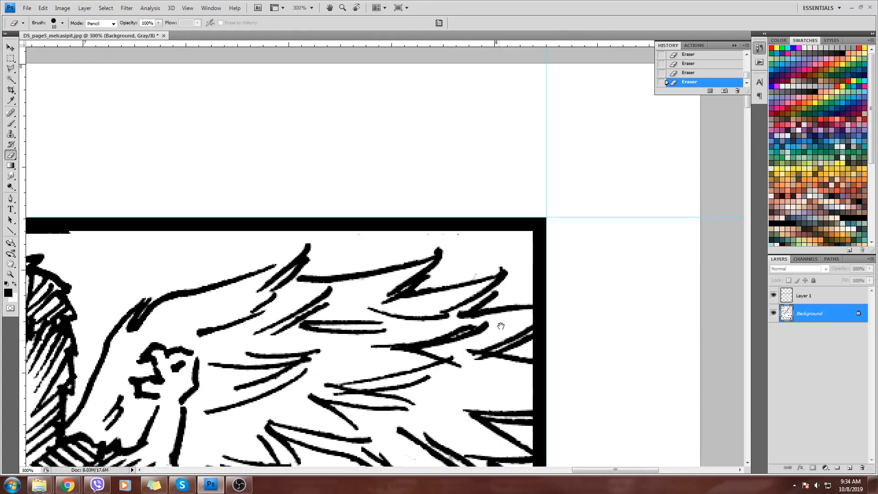
Erase old border remnants under the upper-right panel's top border, above the winged dragon.
{"action": "left_click_drag", "start_coordinate": [177, 208], "coordinate": [623, 193]}
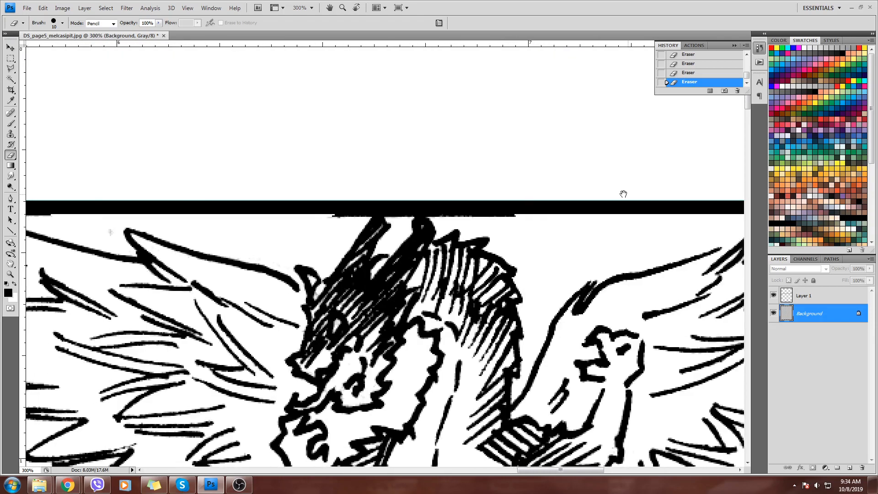
{"action": "left_click_drag", "start_coordinate": [506, 214], "coordinate": [448, 214]}
{"action": "left_click", "coordinate": [437, 214]}
{"action": "left_click_drag", "start_coordinate": [536, 218], "coordinate": [505, 216]}
{"action": "mouse_move", "coordinate": [329, 219]}
{"action": "left_mouse_down"}
{"action": "mouse_move", "coordinate": [383, 199]}
{"action": "mouse_move", "coordinate": [408, 209]}
{"action": "left_mouse_up"}
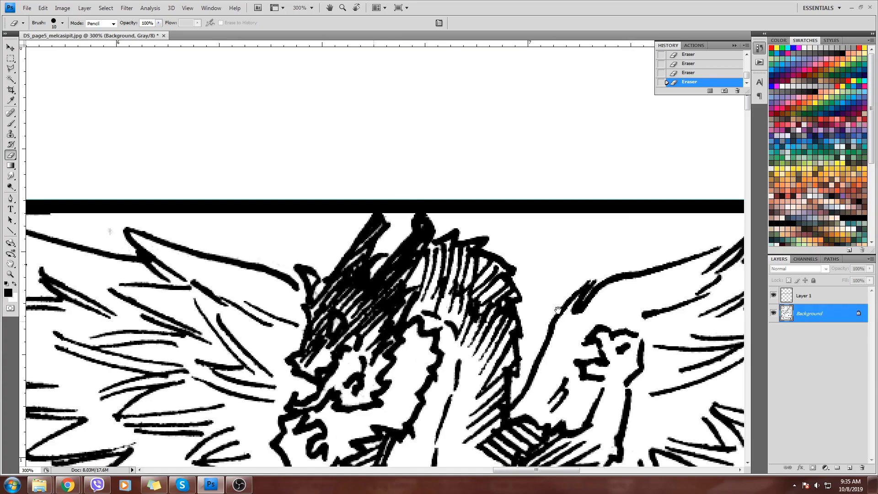
{"action": "left_click_drag", "start_coordinate": [420, 287], "coordinate": [587, 307]}
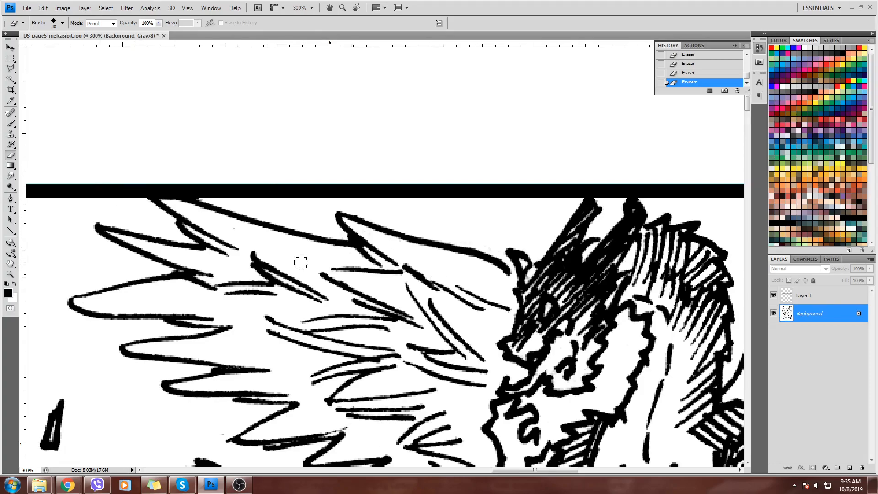
Examine the top border of the upper panels and the upper-left panel's left and bottom borders for leftover hand-drawn border ink.
{"action": "key", "text": "ctrl+minus"}
{"action": "left_click_drag", "start_coordinate": [210, 283], "coordinate": [490, 270]}
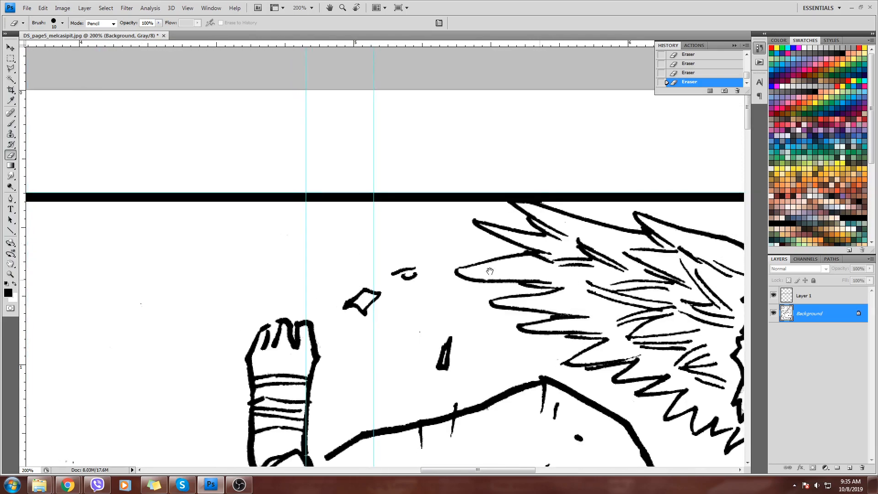
{"action": "left_click_drag", "start_coordinate": [210, 263], "coordinate": [585, 240]}
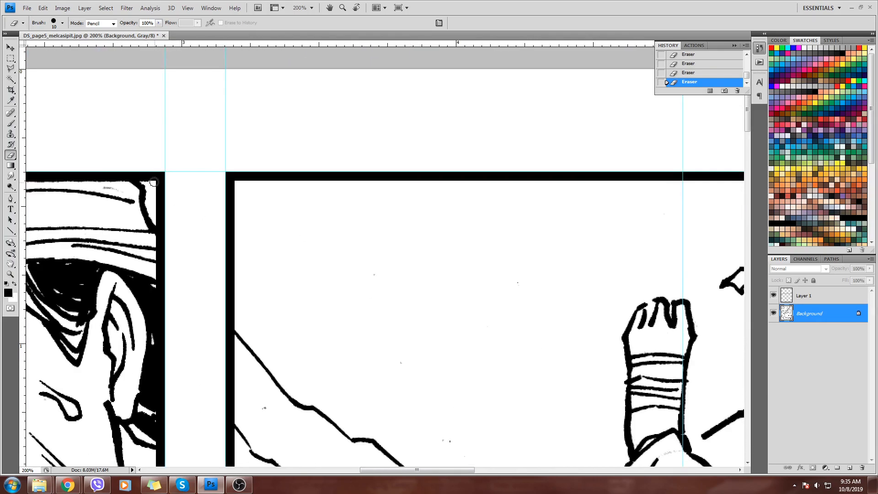
{"action": "left_click_drag", "start_coordinate": [157, 178], "coordinate": [499, 243]}
{"action": "left_click_drag", "start_coordinate": [379, 220], "coordinate": [491, 221]}
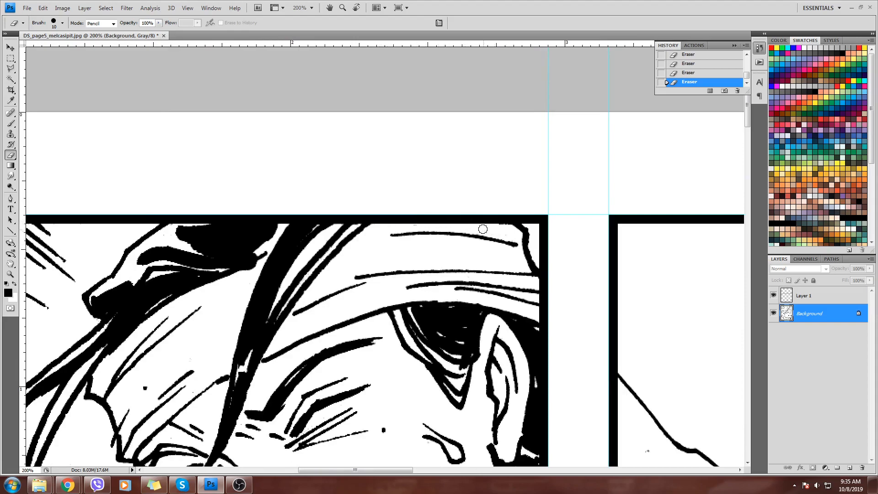
{"action": "left_click_drag", "start_coordinate": [291, 227], "coordinate": [623, 208]}
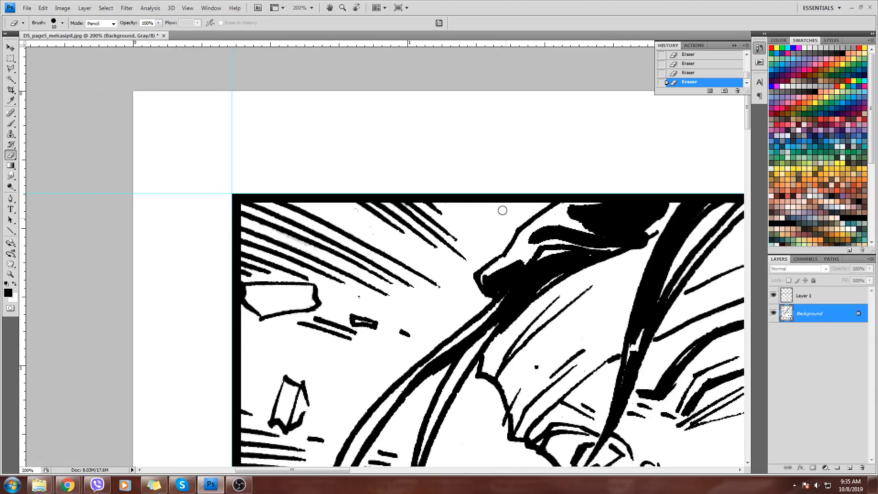
{"action": "mouse_move", "coordinate": [522, 348]}
{"action": "left_mouse_down"}
{"action": "mouse_move", "coordinate": [509, 187]}
{"action": "mouse_move", "coordinate": [506, 195]}
{"action": "left_mouse_up"}
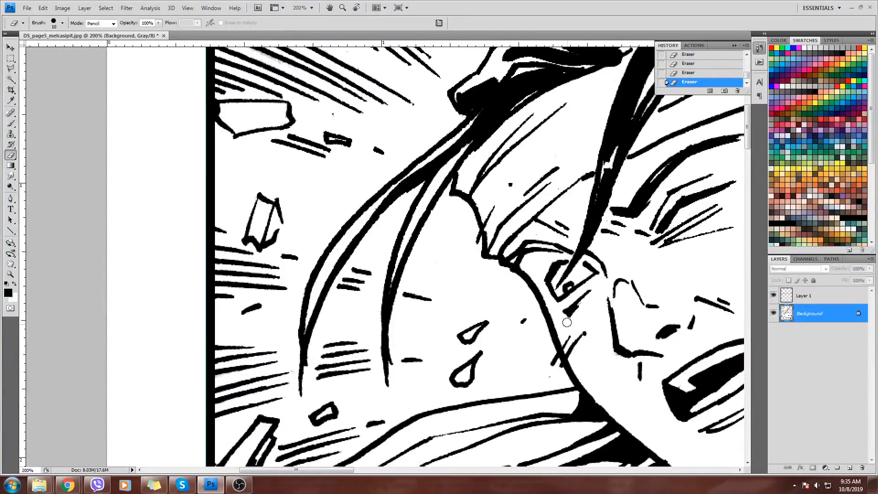
{"action": "left_click_drag", "start_coordinate": [569, 335], "coordinate": [499, 173]}
{"action": "left_click_drag", "start_coordinate": [590, 402], "coordinate": [522, 226]}
{"action": "key", "text": "ctrl+minus"}
{"action": "left_click_drag", "start_coordinate": [570, 363], "coordinate": [545, 248]}
{"action": "key", "text": "ctrl+plus"}
{"action": "key", "text": "ctrl+plus"}
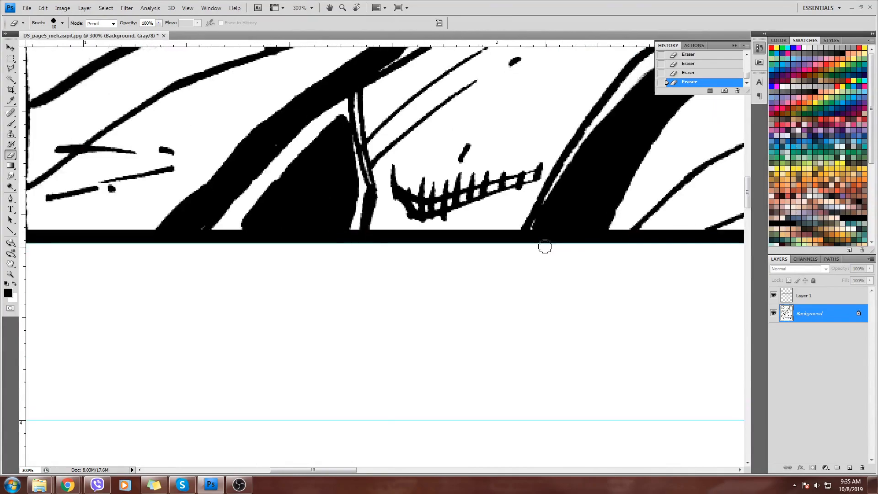
Examine the wide middle panel's borders and the lower-left panel's artwork for leftover hand-drawn border ink.
{"action": "scroll", "coordinate": [558, 333], "scroll_direction": "down", "scroll_amount": 10}
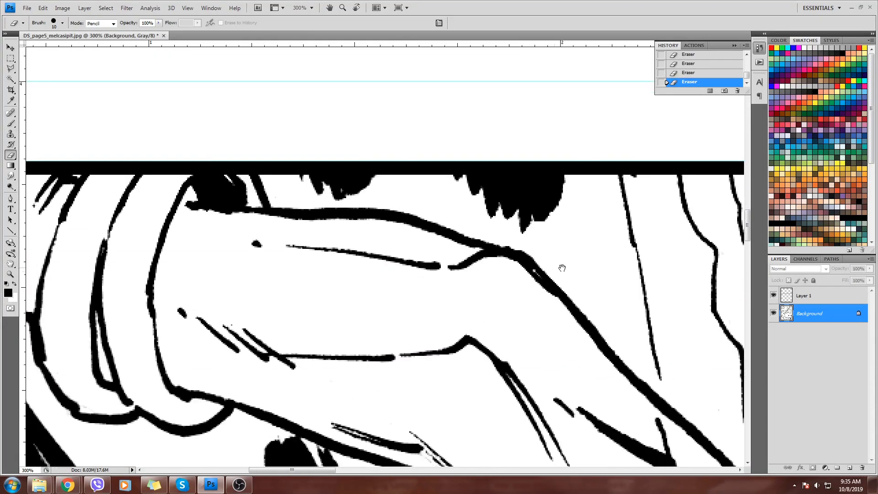
{"action": "left_click_drag", "start_coordinate": [278, 327], "coordinate": [501, 223]}
{"action": "key", "text": "ctrl+minus"}
{"action": "key", "text": "ctrl+minus"}
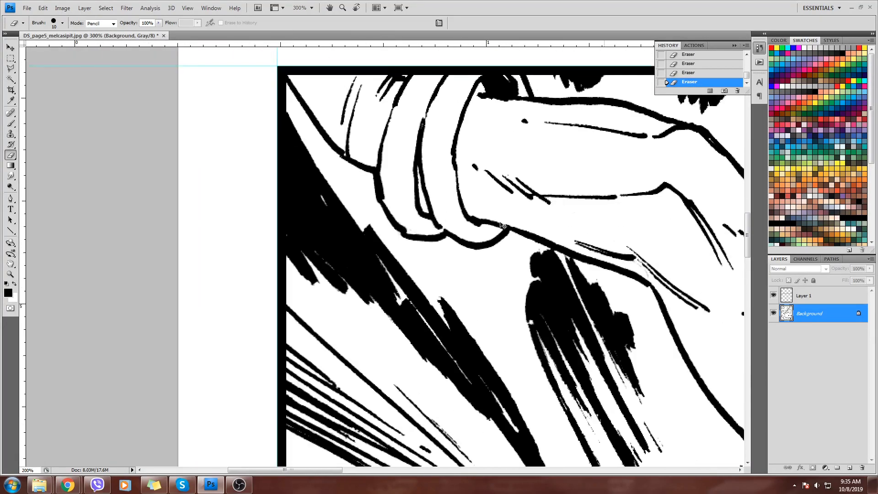
{"action": "left_click_drag", "start_coordinate": [479, 292], "coordinate": [410, 135]}
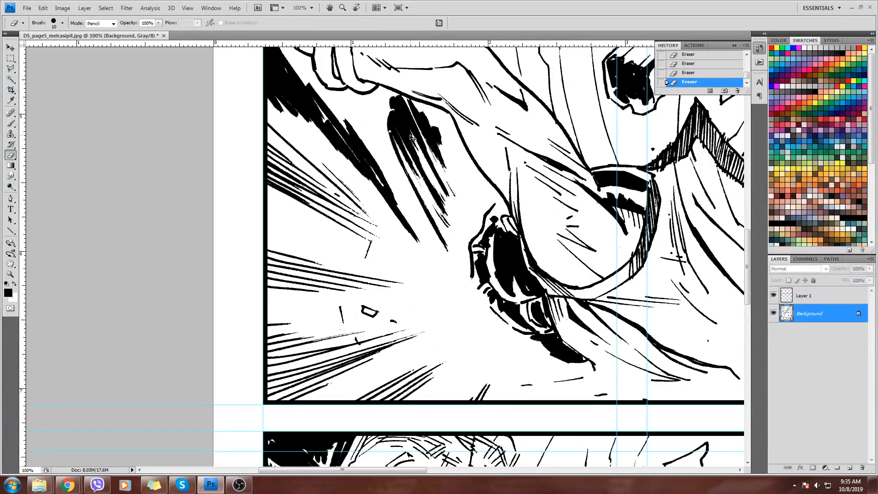
{"action": "left_click_drag", "start_coordinate": [588, 333], "coordinate": [482, 151]}
{"action": "left_click_drag", "start_coordinate": [543, 295], "coordinate": [541, 214]}
{"action": "left_click_drag", "start_coordinate": [553, 250], "coordinate": [581, 162]}
{"action": "key", "text": "ctrl+plus"}
{"action": "key", "text": "ctrl+plus"}
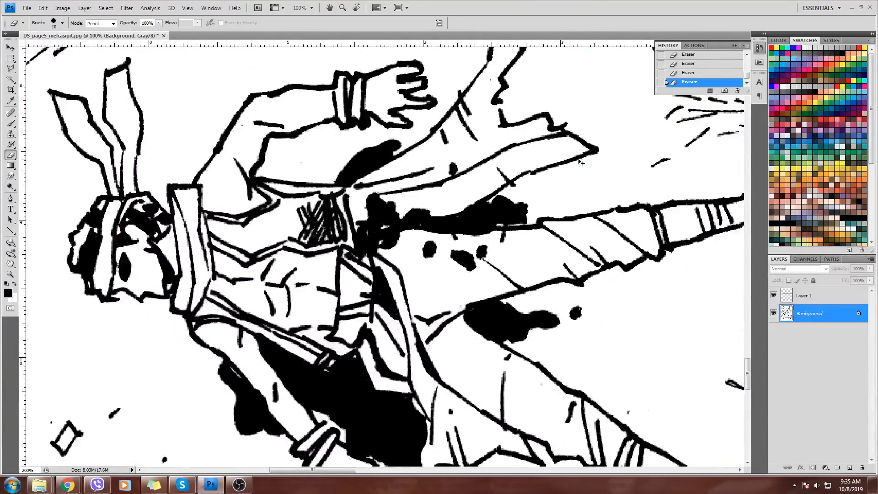
Erase old border remnants along the inner edge of the lower-left panel's left border, down to its bottom corner.
{"action": "left_click_drag", "start_coordinate": [137, 261], "coordinate": [608, 246]}
{"action": "left_click_drag", "start_coordinate": [328, 245], "coordinate": [513, 243]}
{"action": "mouse_move", "coordinate": [494, 186]}
{"action": "left_mouse_down"}
{"action": "mouse_move", "coordinate": [492, 105]}
{"action": "mouse_move", "coordinate": [495, 214]}
{"action": "mouse_move", "coordinate": [503, 162]}
{"action": "mouse_move", "coordinate": [490, 212]}
{"action": "mouse_move", "coordinate": [490, 359]}
{"action": "mouse_move", "coordinate": [497, 343]}
{"action": "mouse_move", "coordinate": [492, 414]}
{"action": "left_mouse_up"}
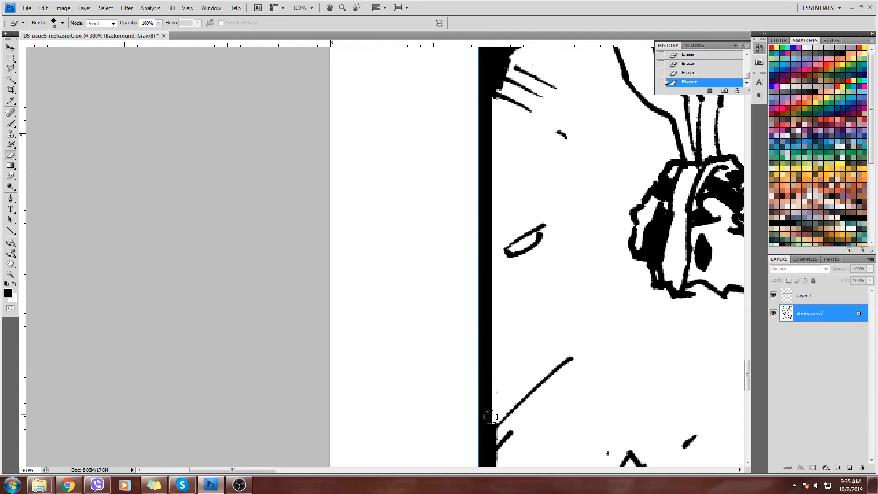
{"action": "left_click_drag", "start_coordinate": [544, 432], "coordinate": [519, 205]}
{"action": "mouse_move", "coordinate": [472, 244]}
{"action": "left_mouse_down"}
{"action": "mouse_move", "coordinate": [485, 229]}
{"action": "mouse_move", "coordinate": [470, 237]}
{"action": "mouse_move", "coordinate": [476, 231]}
{"action": "mouse_move", "coordinate": [454, 318]}
{"action": "mouse_move", "coordinate": [459, 347]}
{"action": "mouse_move", "coordinate": [468, 280]}
{"action": "mouse_move", "coordinate": [464, 386]}
{"action": "mouse_move", "coordinate": [479, 191]}
{"action": "mouse_move", "coordinate": [478, 366]}
{"action": "left_mouse_up"}
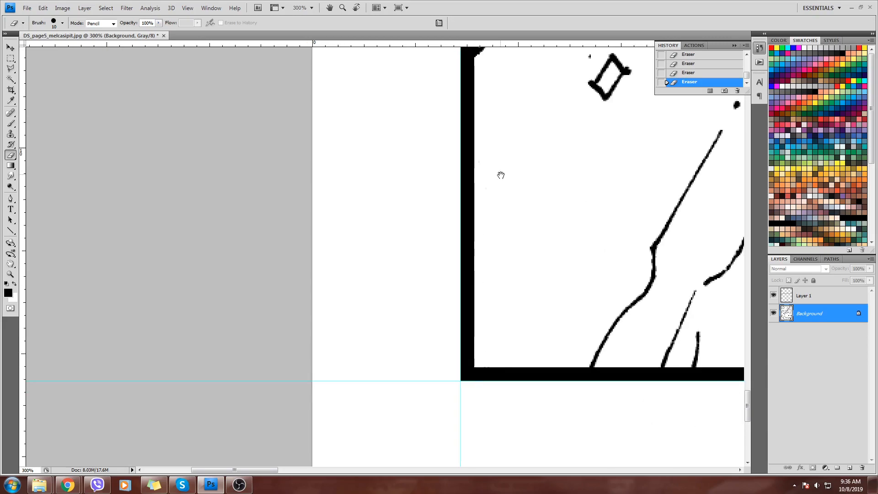
{"action": "left_click_drag", "start_coordinate": [500, 174], "coordinate": [478, 398]}
Reduce the eraser to 6 px and erase old border remnants along the lower-right panel's right border near its bottom corner.
{"action": "key", "text": "bracketleft"}
{"action": "key", "text": "bracketleft"}
{"action": "key", "text": "bracketleft"}
{"action": "left_click_drag", "start_coordinate": [629, 272], "coordinate": [339, 239]}
{"action": "left_click_drag", "start_coordinate": [562, 280], "coordinate": [447, 188]}
{"action": "mouse_move", "coordinate": [537, 263]}
{"action": "left_mouse_down"}
{"action": "mouse_move", "coordinate": [382, 290]}
{"action": "mouse_move", "coordinate": [494, 281]}
{"action": "mouse_move", "coordinate": [202, 286]}
{"action": "left_mouse_up"}
{"action": "mouse_move", "coordinate": [653, 303]}
{"action": "left_mouse_down"}
{"action": "mouse_move", "coordinate": [362, 290]}
{"action": "mouse_move", "coordinate": [120, 305]}
{"action": "left_mouse_up"}
{"action": "left_click_drag", "start_coordinate": [727, 279], "coordinate": [464, 294]}
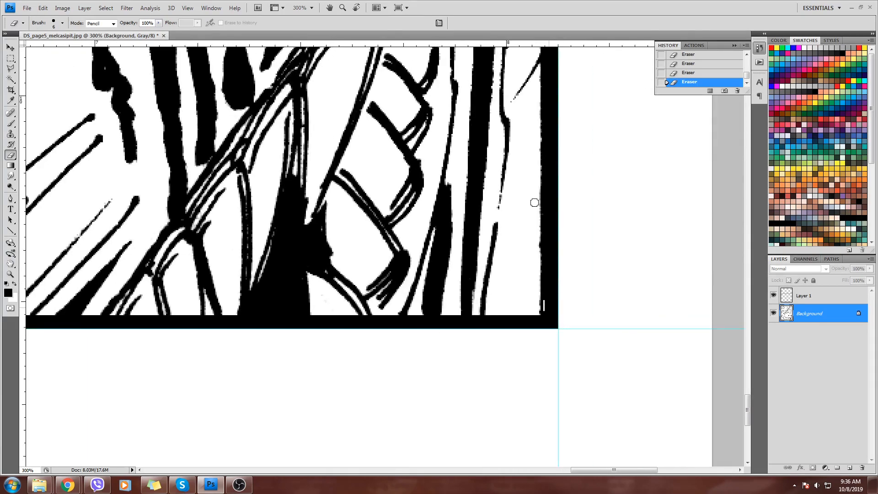
{"action": "left_click_drag", "start_coordinate": [541, 221], "coordinate": [544, 309]}
Outline the creature artwork in the lower-right panel with a Polygonal Lasso selection that extends beyond the panel's right and bottom borders.
{"action": "key", "text": "ctrl+minus"}
{"action": "key", "text": "ctrl+minus"}
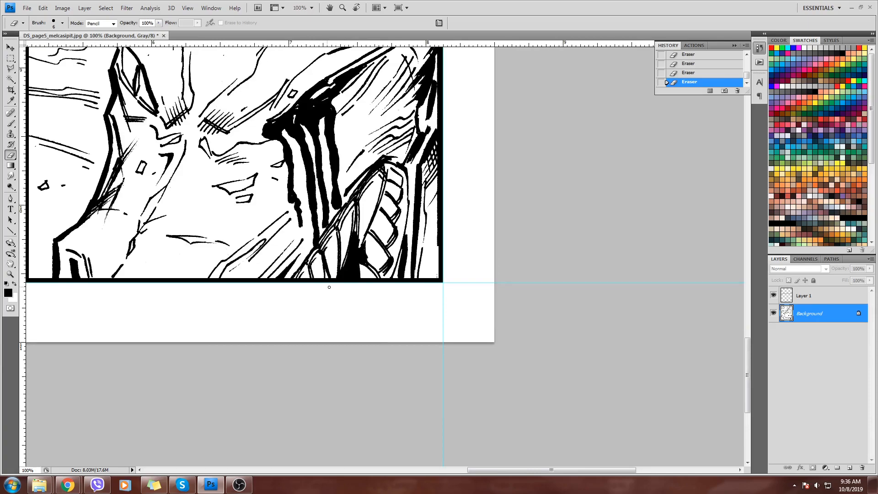
{"action": "left_click_drag", "start_coordinate": [410, 185], "coordinate": [447, 312]}
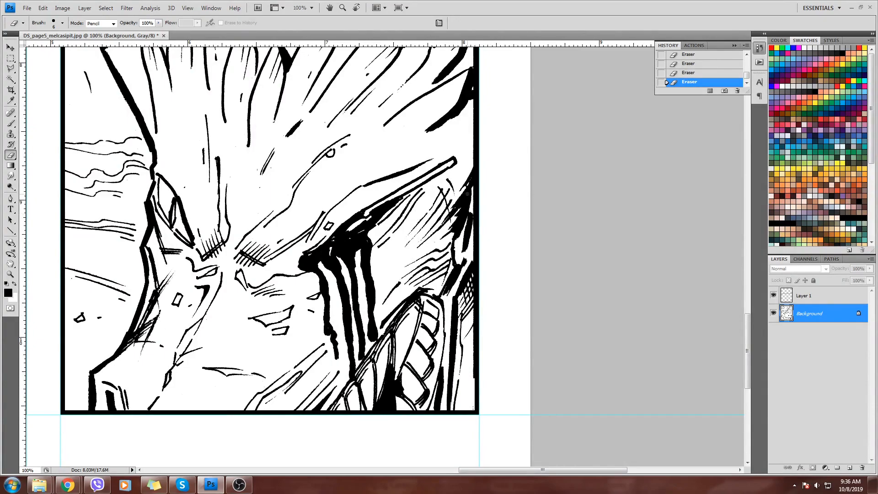
{"action": "key", "text": "l"}
{"action": "left_click_drag", "start_coordinate": [199, 272], "coordinate": [368, 242]}
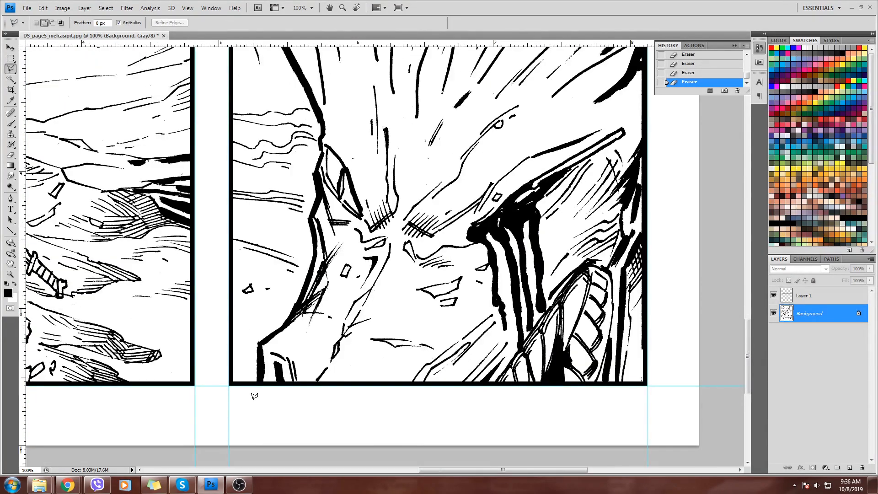
{"action": "left_click", "coordinate": [254, 340]}
{"action": "left_click", "coordinate": [316, 125]}
{"action": "left_click_drag", "start_coordinate": [303, 110], "coordinate": [341, 259]}
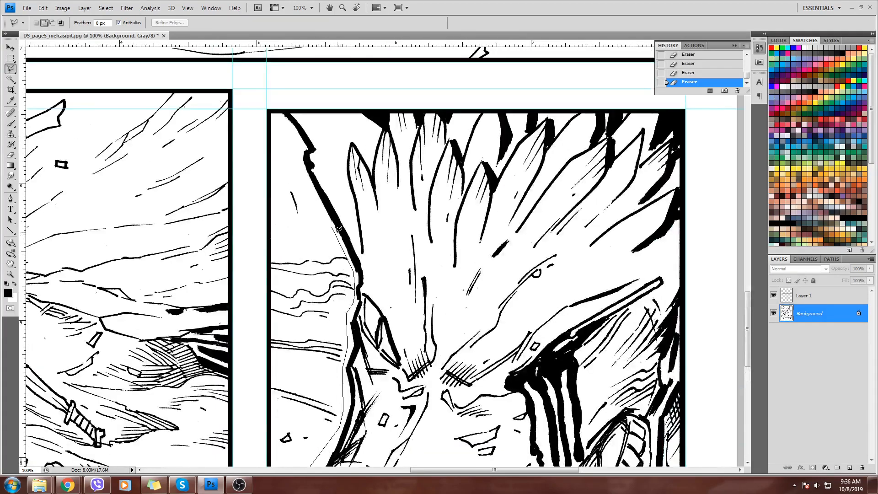
{"action": "left_click_drag", "start_coordinate": [334, 220], "coordinate": [295, 143]}
{"action": "left_click", "coordinate": [315, 93]}
{"action": "left_click", "coordinate": [718, 101]}
{"action": "left_click_drag", "start_coordinate": [685, 299], "coordinate": [556, 99]}
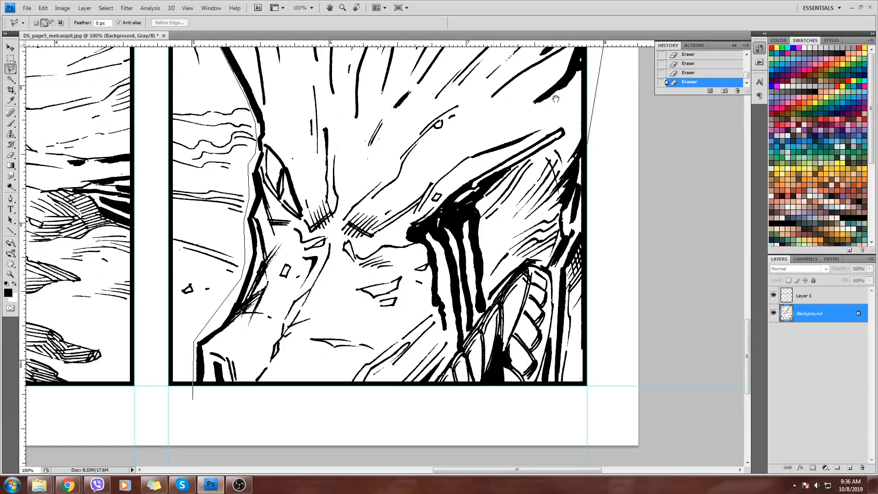
{"action": "left_click", "coordinate": [209, 398]}
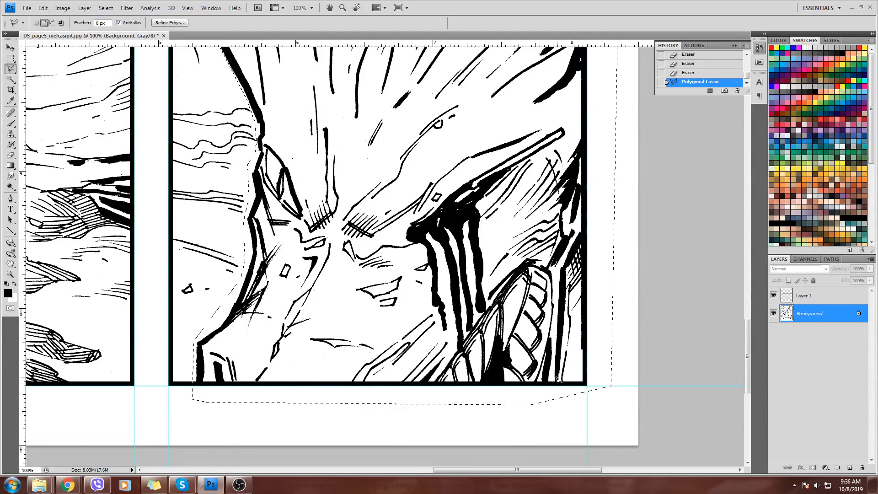
Nudge the selected creature artwork about 7 px to the right so it meets the panel's right border, and deselect it.
{"action": "key", "text": "v"}
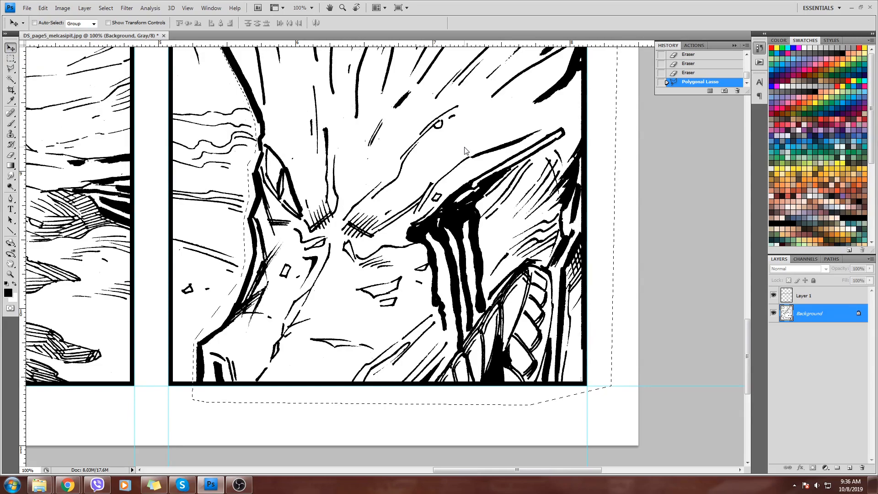
{"action": "key", "text": "Right"}
{"action": "key", "text": "Right"}
{"action": "key", "text": "Right"}
{"action": "key", "text": "Right"}
{"action": "key", "text": "Right"}
{"action": "key", "text": "Right"}
{"action": "key", "text": "Right"}
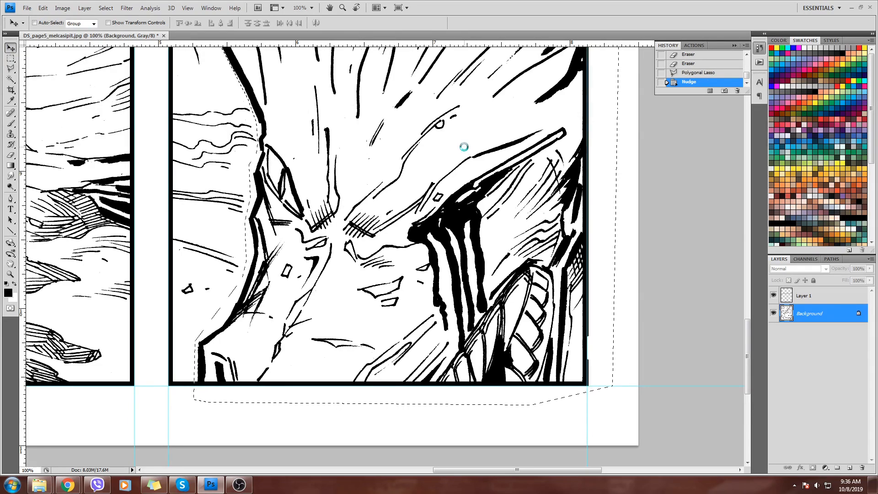
{"action": "key", "text": "ctrl+d"}
Clear the artwork spilling past the lower-right panel's right border with a rectangular marquee selection, and deselect.
{"action": "key", "text": "m"}
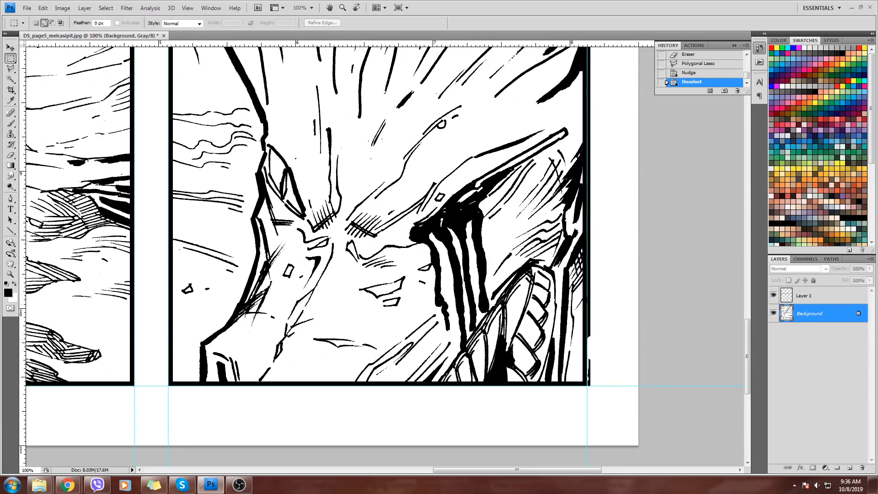
{"action": "left_click_drag", "start_coordinate": [637, 253], "coordinate": [658, 90]}
{"action": "key", "text": "Delete"}
{"action": "key", "text": "ctrl+d"}
Examine the whole page and its panel borders with the guides hidden.
{"action": "key", "text": "ctrl+minus"}
{"action": "key", "text": "ctrl+minus"}
{"action": "key", "text": "ctrl+minus"}
{"action": "key", "text": "ctrl+minus"}
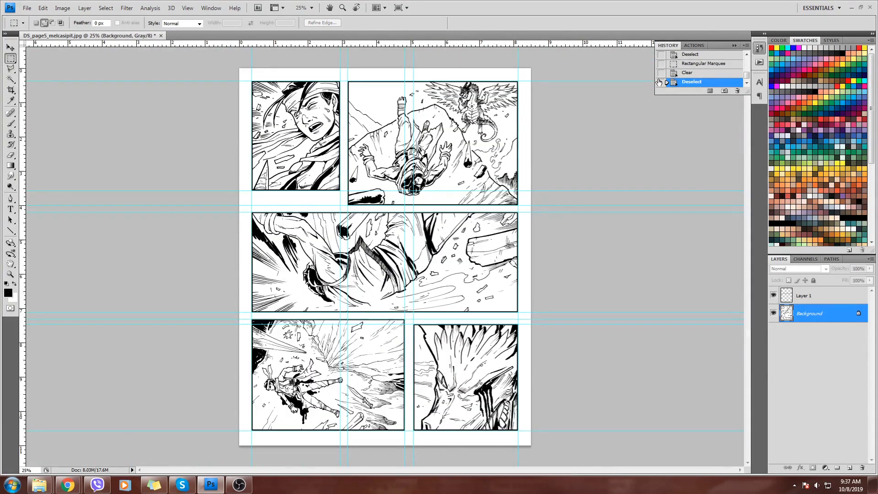
{"action": "key", "text": "ctrl+semicolon"}
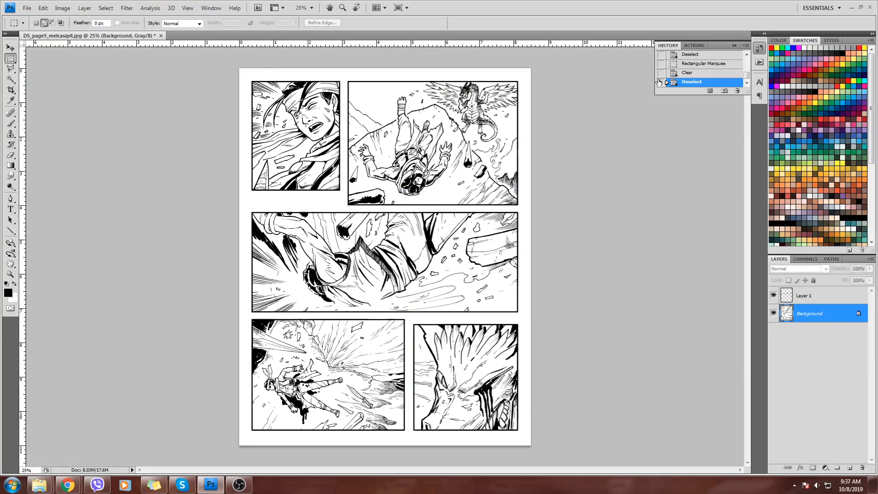
{"action": "key", "text": "ctrl+plus"}
{"action": "key", "text": "ctrl+plus"}
{"action": "key", "text": "ctrl+plus"}
{"action": "key", "text": "ctrl+plus"}
{"action": "key", "text": "ctrl+minus"}
{"action": "key", "text": "ctrl+minus"}
{"action": "key", "text": "ctrl+minus"}
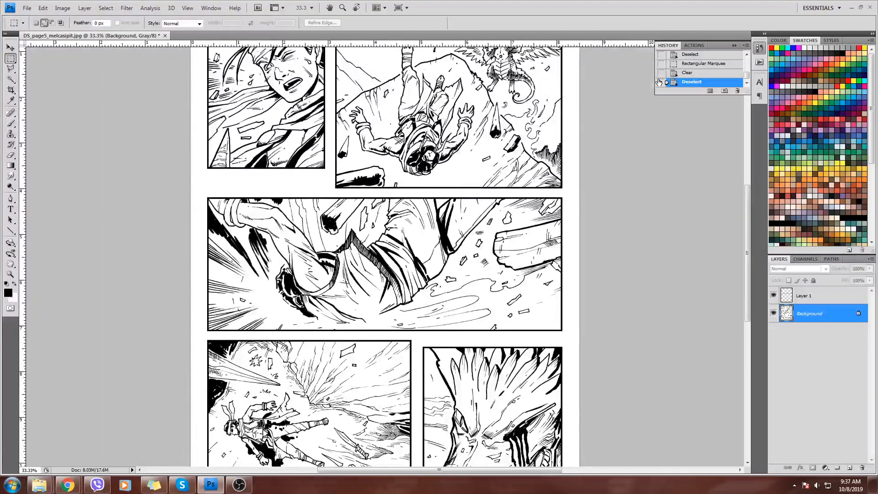
Clear all guides from the page.
{"action": "key", "text": "ctrl+semicolon"}
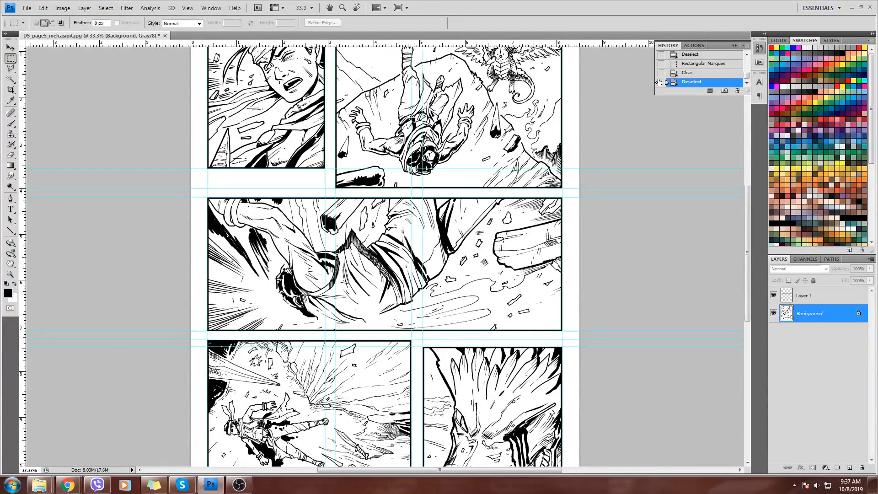
{"action": "key", "text": "ctrl+semicolon"}
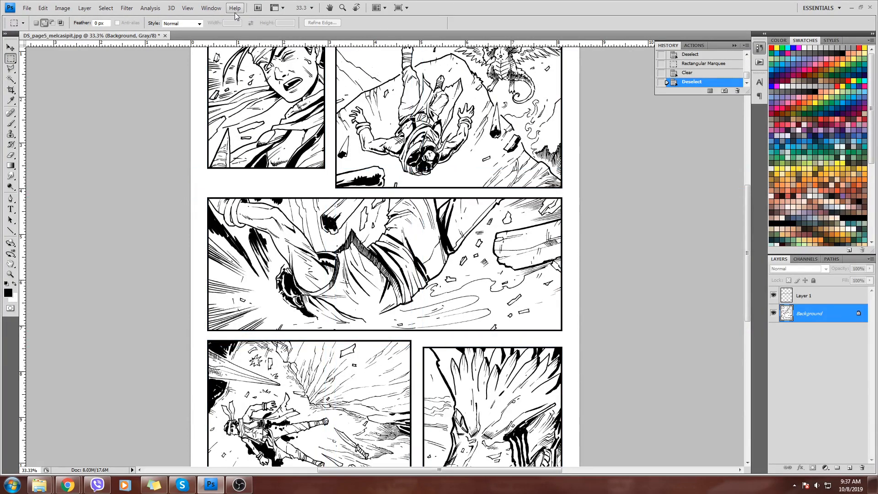
{"action": "left_click", "coordinate": [183, 9]}
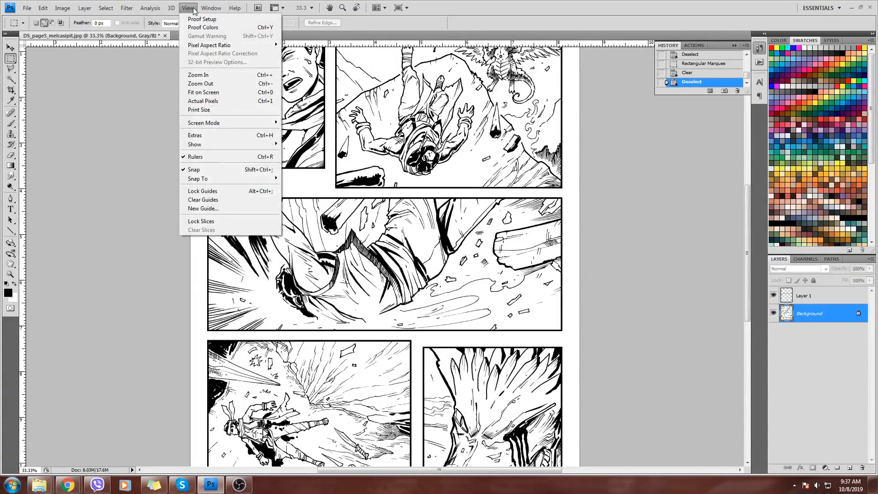
{"action": "left_click", "coordinate": [220, 201]}
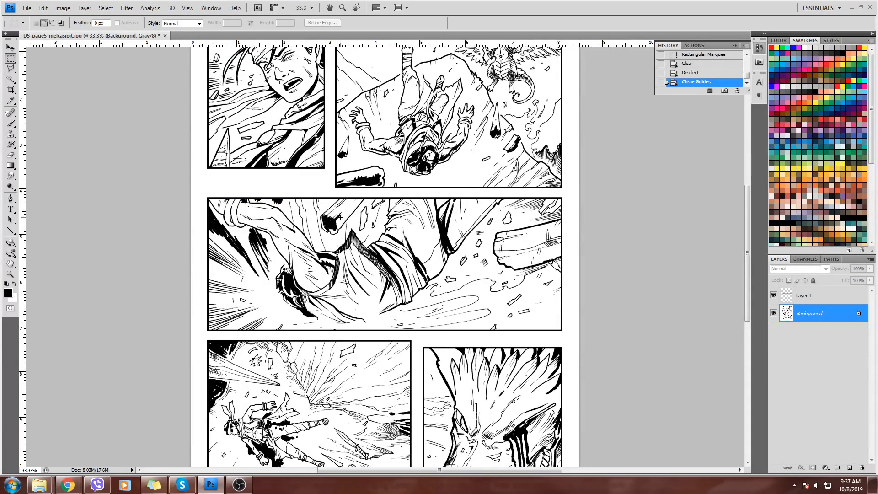
Darken the Background layer's inks with a Levels adjustment that raises the black input point.
{"action": "key", "text": "ctrl+plus"}
{"action": "key", "text": "ctrl+plus"}
{"action": "key", "text": "ctrl+plus"}
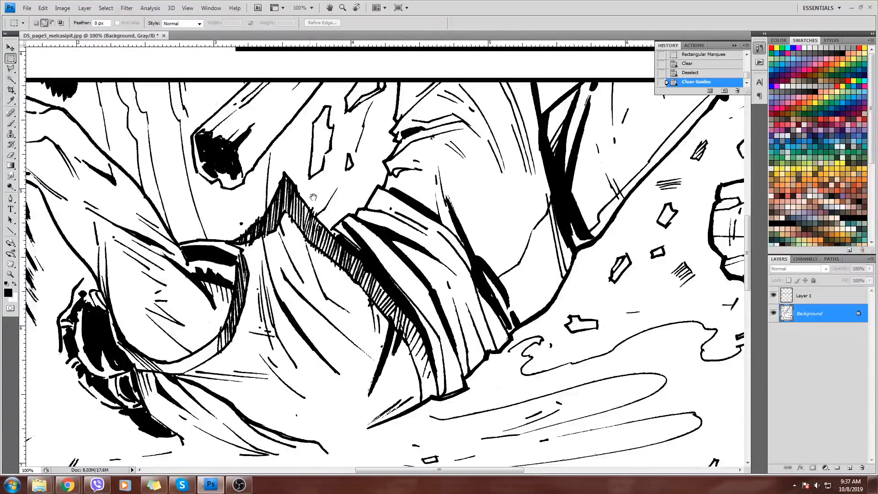
{"action": "left_click_drag", "start_coordinate": [567, 244], "coordinate": [479, 307]}
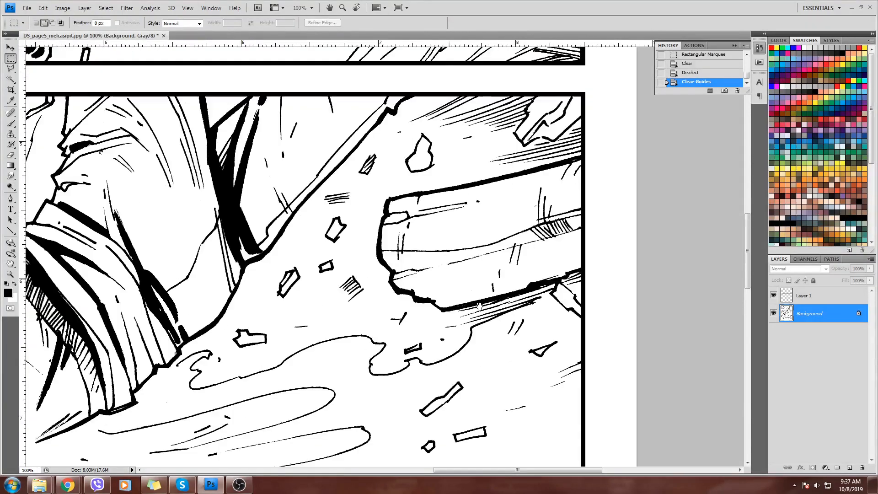
{"action": "key", "text": "ctrl+minus"}
{"action": "key", "text": "ctrl+minus"}
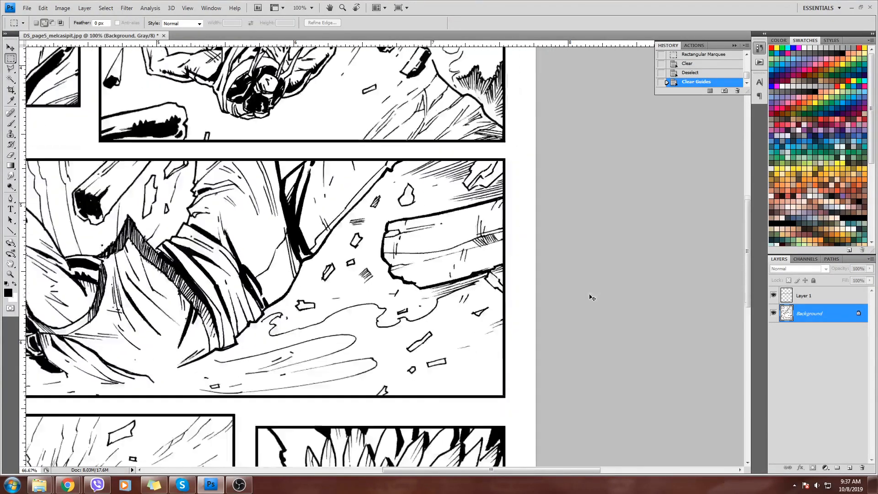
{"action": "key", "text": "ctrl+l"}
{"action": "left_click_drag", "start_coordinate": [595, 171], "coordinate": [618, 170]}
{"action": "left_click", "coordinate": [743, 90]}
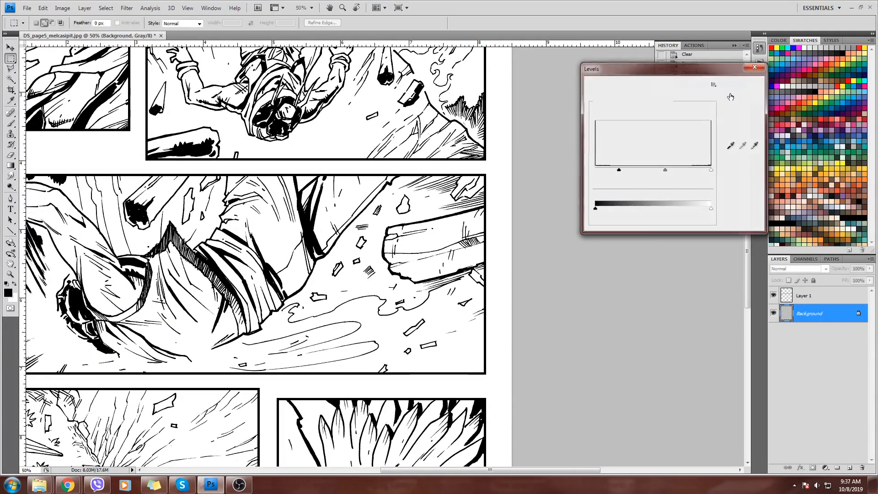
{"action": "left_click_drag", "start_coordinate": [458, 196], "coordinate": [586, 158]}
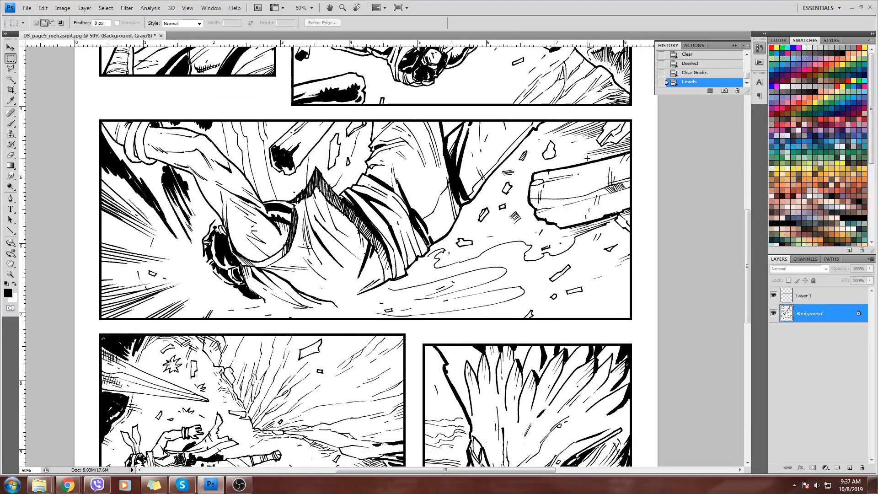
{"action": "key", "text": "ctrl+minus"}
{"action": "key", "text": "ctrl+minus"}
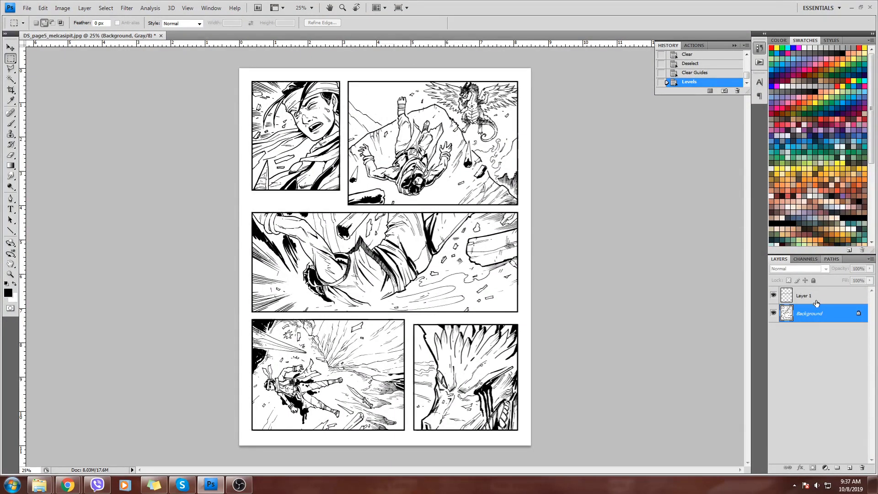
{"action": "key", "text": "ctrl+plus"}
{"action": "key", "text": "ctrl+plus"}
{"action": "key", "text": "ctrl+plus"}
{"action": "key", "text": "ctrl+plus"}
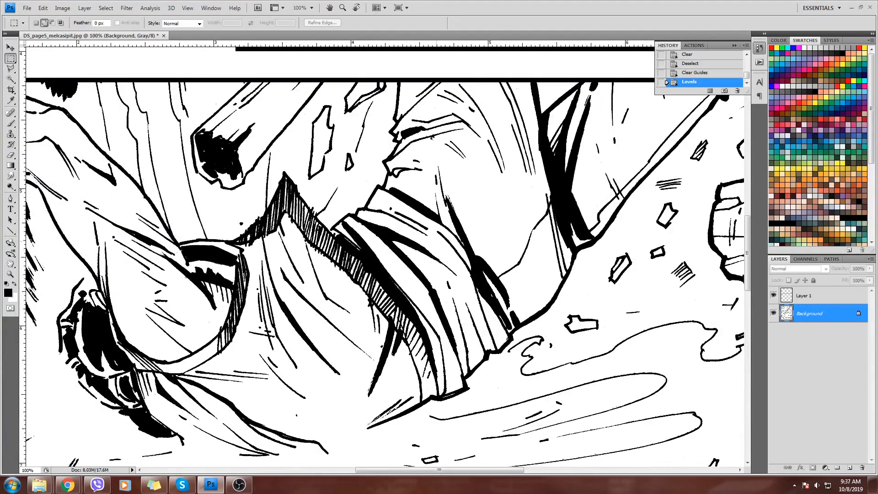
{"action": "left_click", "coordinate": [62, 8]}
{"action": "mouse_move", "coordinate": [71, 20]}
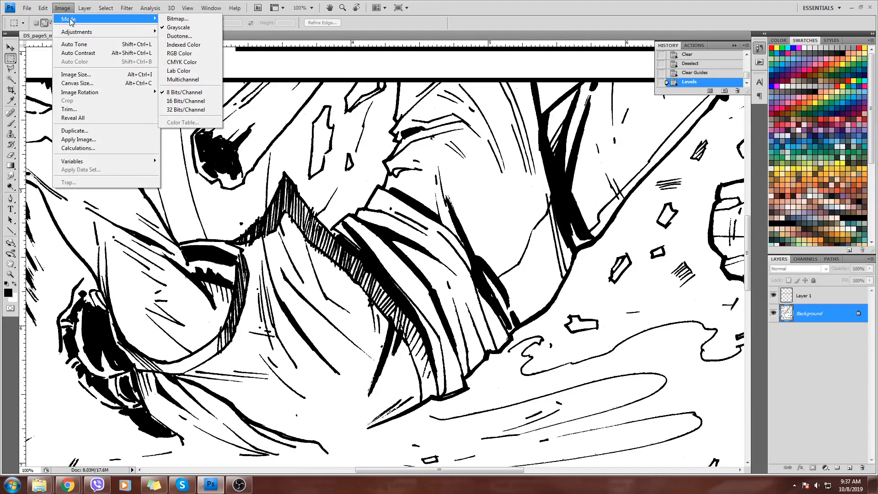
{"action": "left_click", "coordinate": [451, 28]}
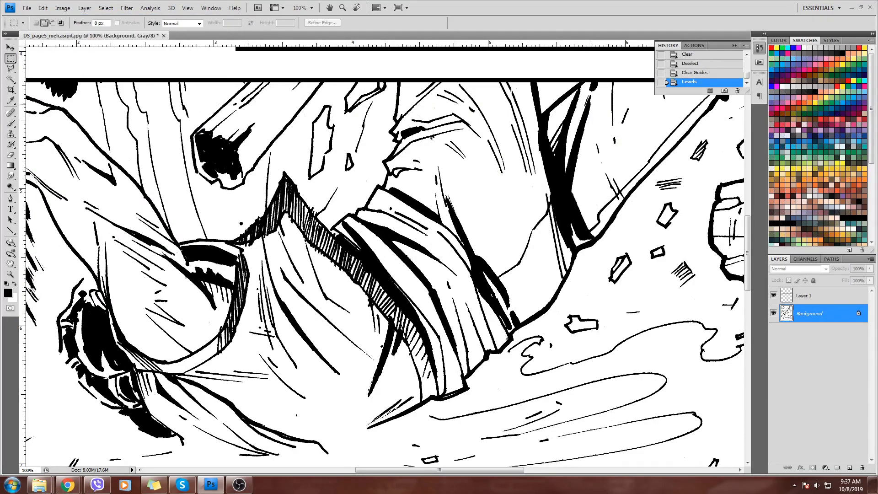
{"action": "right_click", "coordinate": [806, 313]}
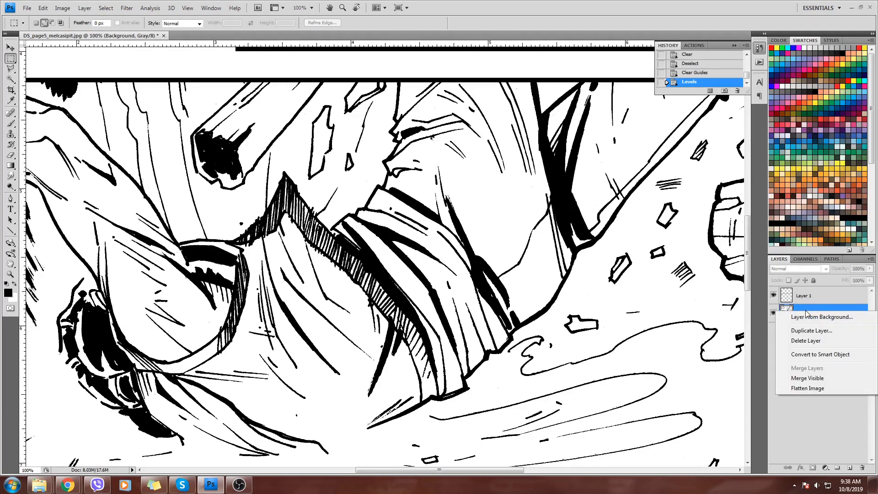
{"action": "left_click", "coordinate": [798, 300]}
Compare the Background artwork with and without the panel borders on Layer 1.
{"action": "left_click", "coordinate": [773, 296]}
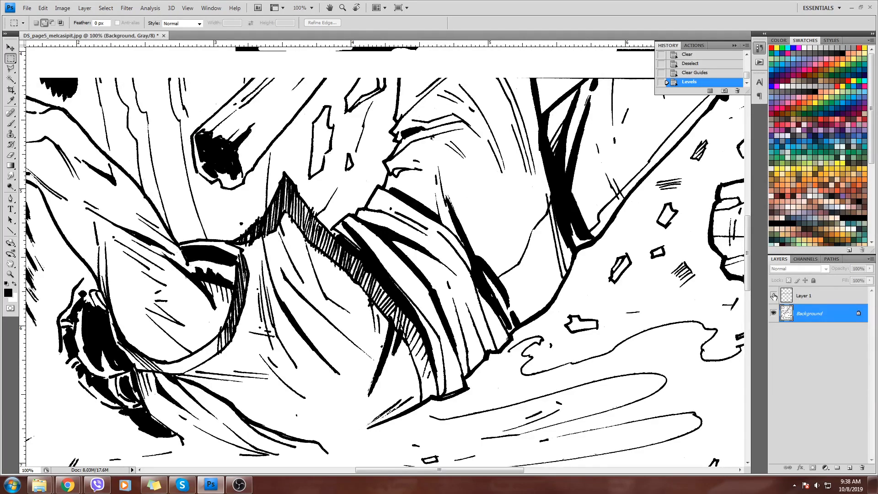
{"action": "left_click", "coordinate": [773, 296]}
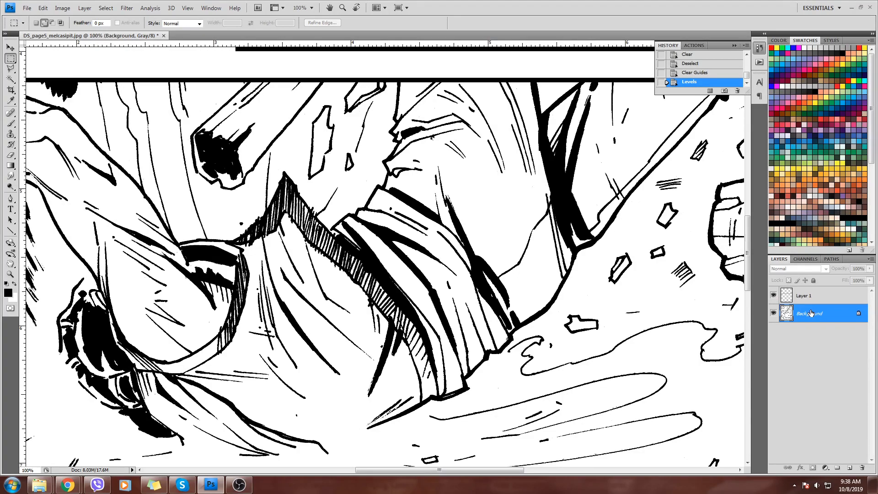
{"action": "left_click", "coordinate": [773, 297]}
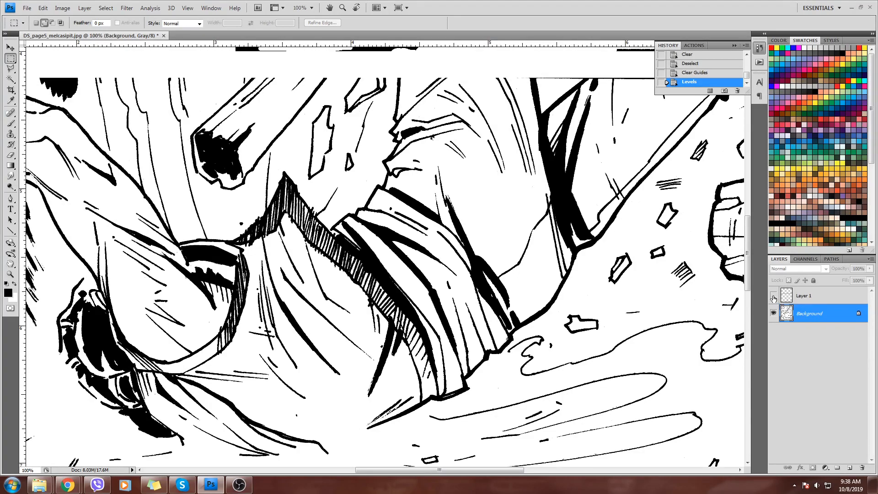
{"action": "left_click", "coordinate": [773, 296]}
Duplicate the Background layer into a new document.
{"action": "right_click", "coordinate": [777, 316]}
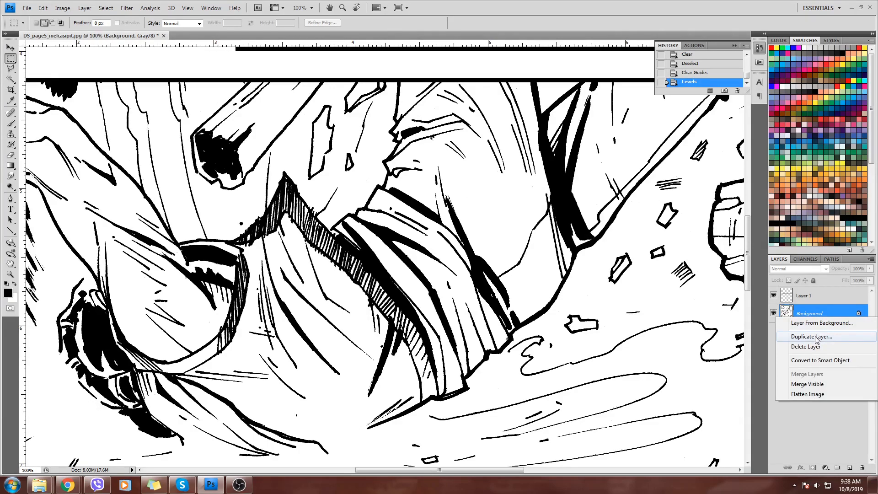
{"action": "left_click", "coordinate": [812, 337]}
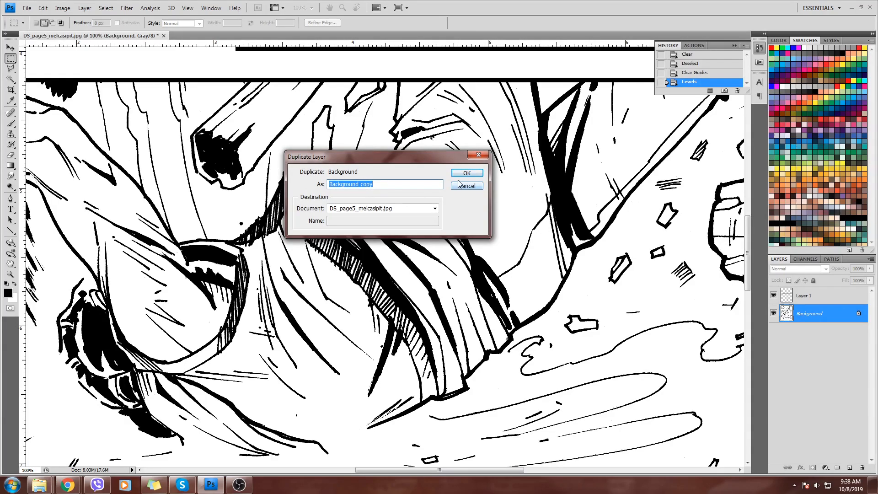
{"action": "left_click", "coordinate": [434, 211]}
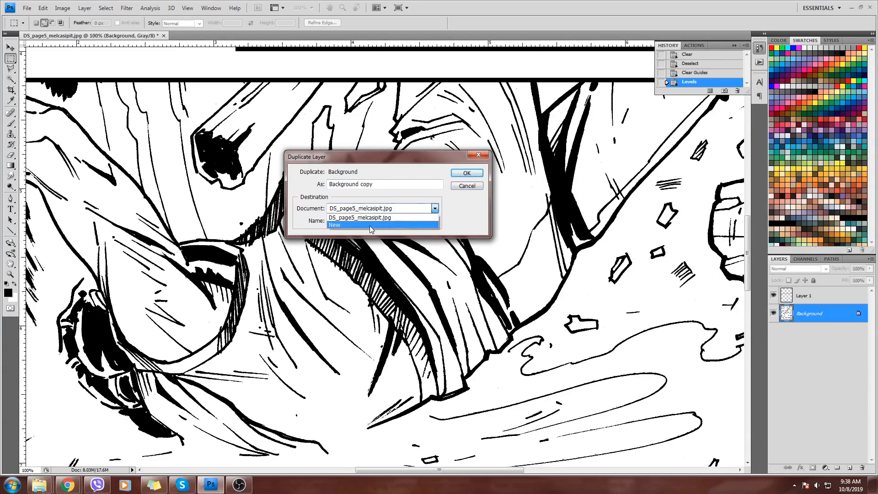
{"action": "left_click", "coordinate": [335, 225]}
{"action": "left_click", "coordinate": [467, 173]}
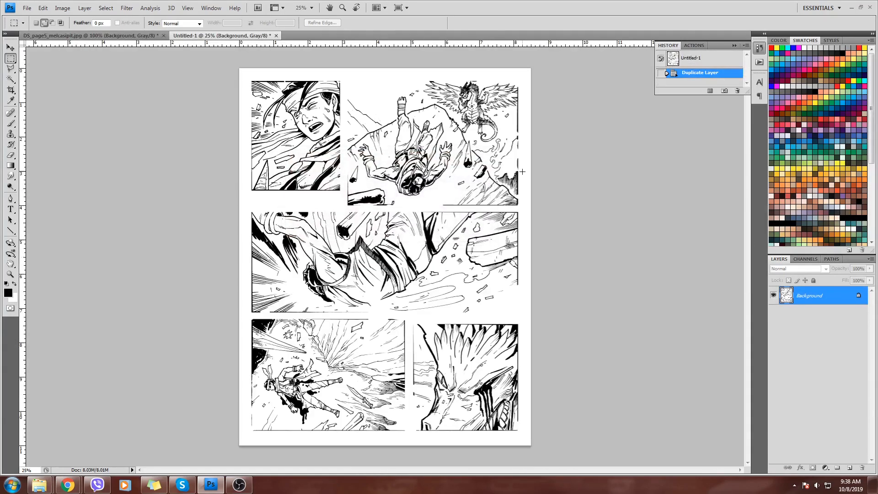
Convert the new document to Bitmap mode at 300 pixels/inch using the 50% Threshold method, flattening its layers.
{"action": "key", "text": "ctrl+plus"}
{"action": "key", "text": "ctrl+plus"}
{"action": "key", "text": "ctrl+plus"}
{"action": "key", "text": "ctrl+plus"}
{"action": "key", "text": "ctrl+plus"}
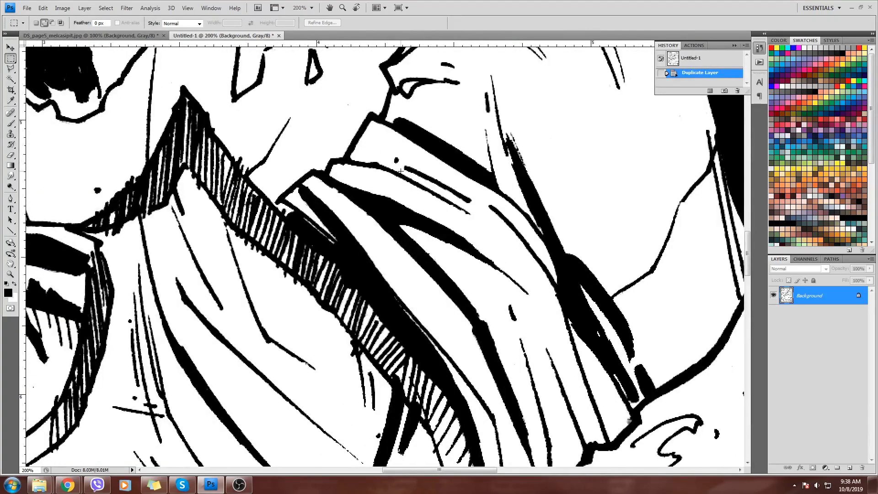
{"action": "left_click", "coordinate": [63, 8]}
{"action": "mouse_move", "coordinate": [81, 19]}
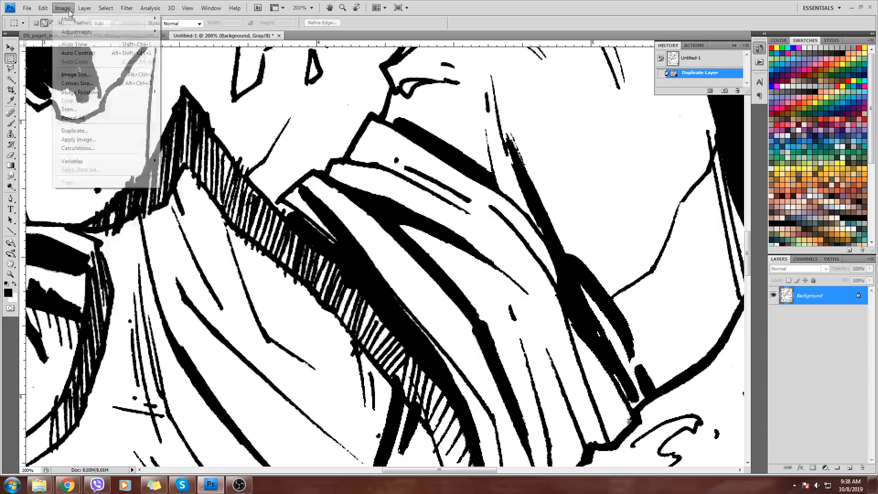
{"action": "left_click", "coordinate": [177, 18]}
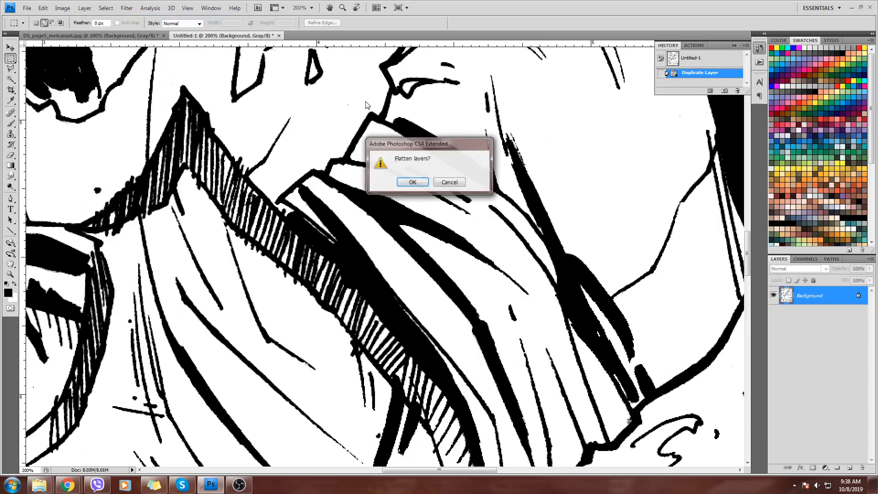
{"action": "left_click", "coordinate": [412, 182]}
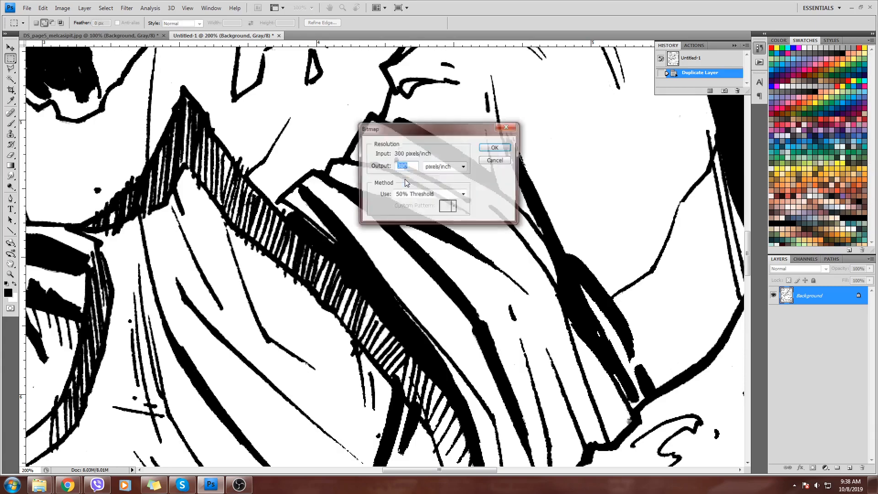
{"action": "left_click", "coordinate": [462, 196]}
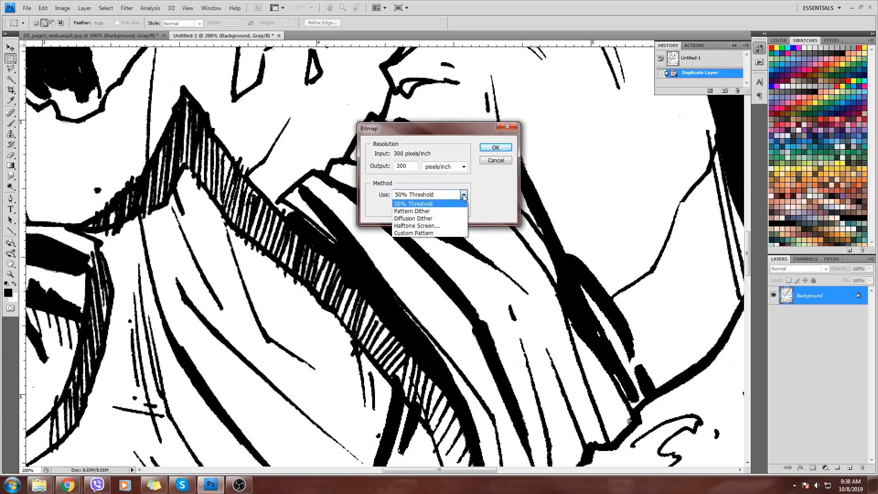
{"action": "left_click", "coordinate": [463, 196]}
{"action": "left_click", "coordinate": [464, 196]}
{"action": "left_click", "coordinate": [424, 205]}
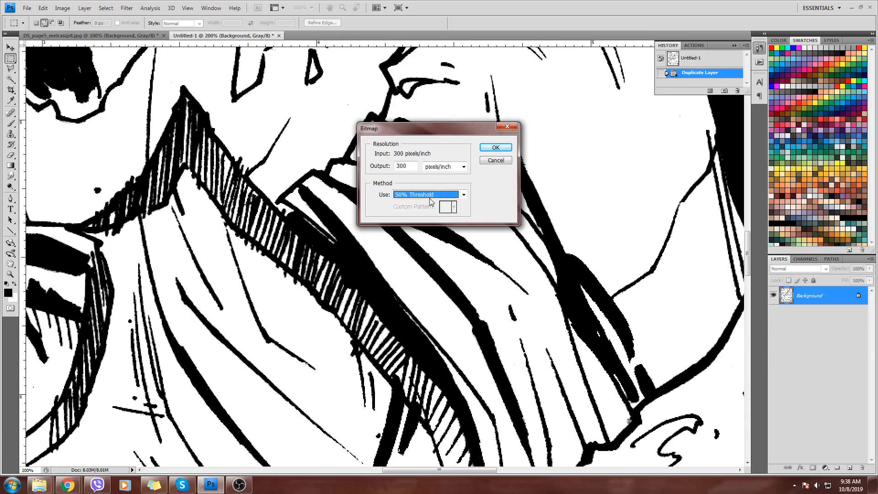
{"action": "left_click", "coordinate": [492, 149]}
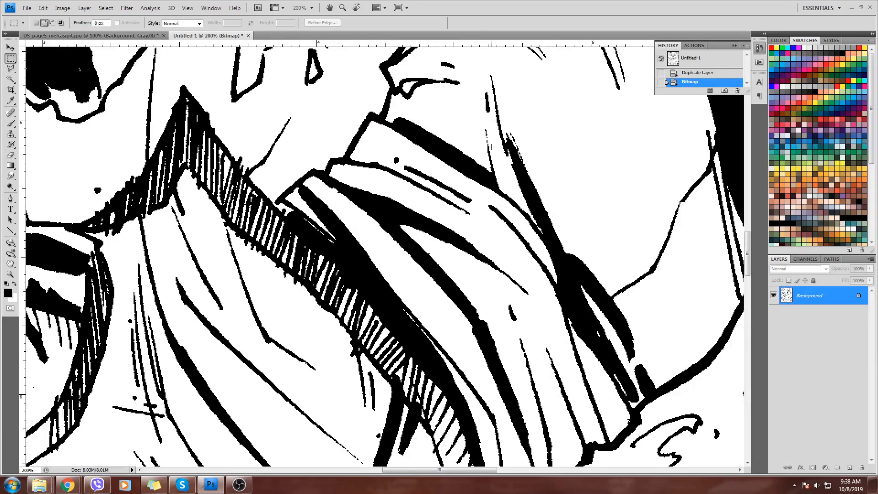
Compare the ink line edges up close with the Bitmap conversion undone and restored.
{"action": "key", "text": "ctrl+plus"}
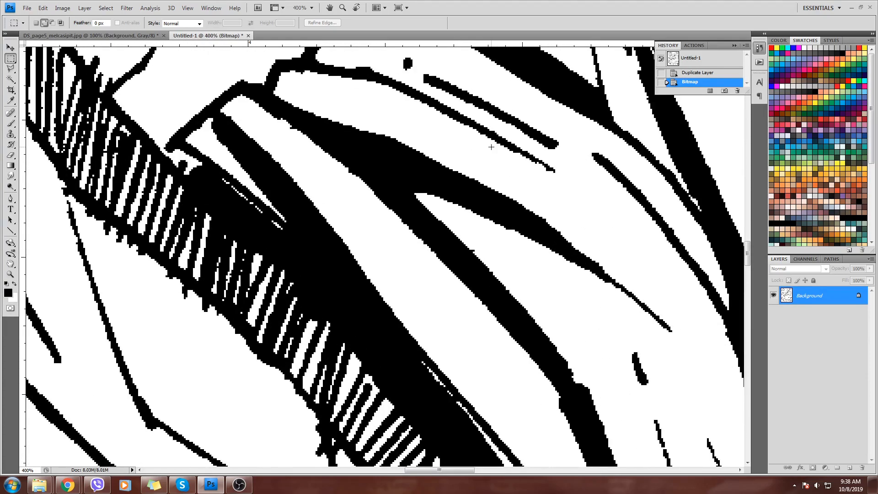
{"action": "left_click_drag", "start_coordinate": [383, 171], "coordinate": [384, 302]}
{"action": "left_click_drag", "start_coordinate": [439, 171], "coordinate": [456, 267]}
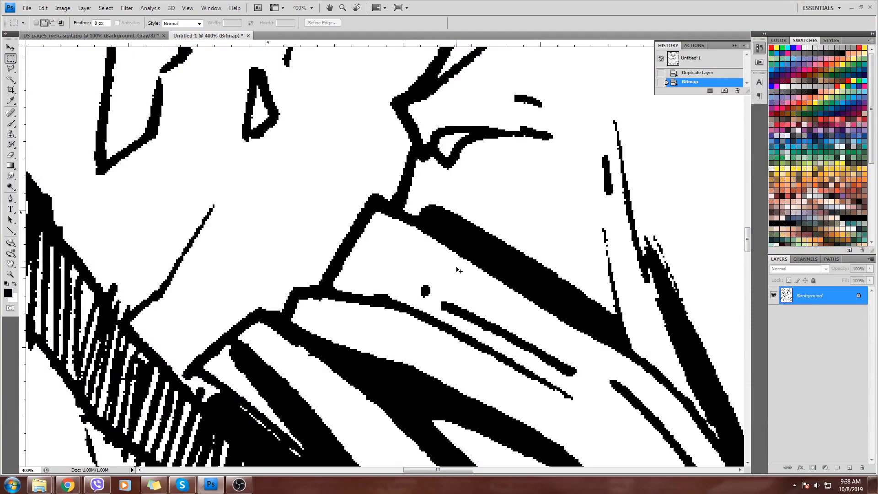
{"action": "key", "text": "ctrl+z"}
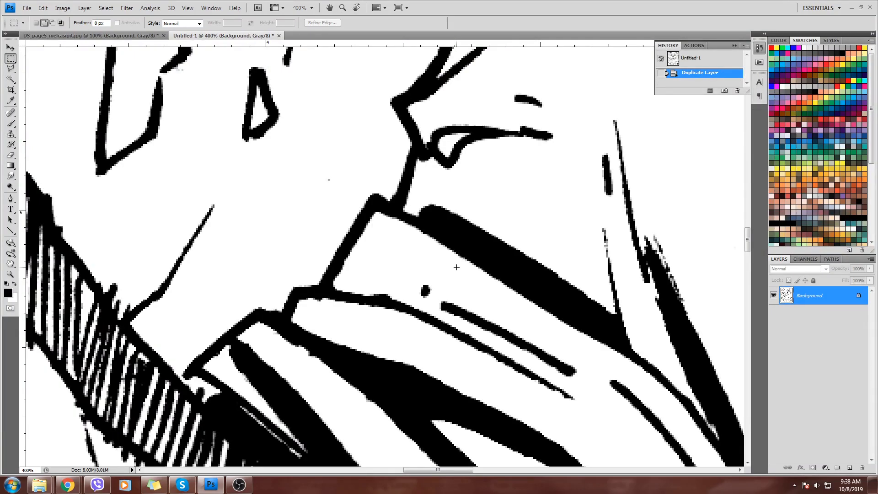
{"action": "key", "text": "ctrl+plus"}
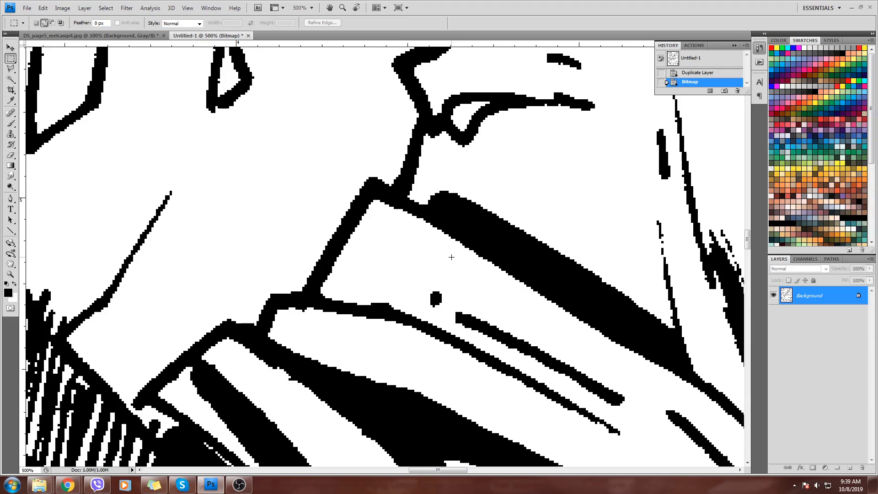
Examine the bitmap ink lines of the middle panel at magnifications between 66.7% and 600%.
{"action": "key", "text": "w"}
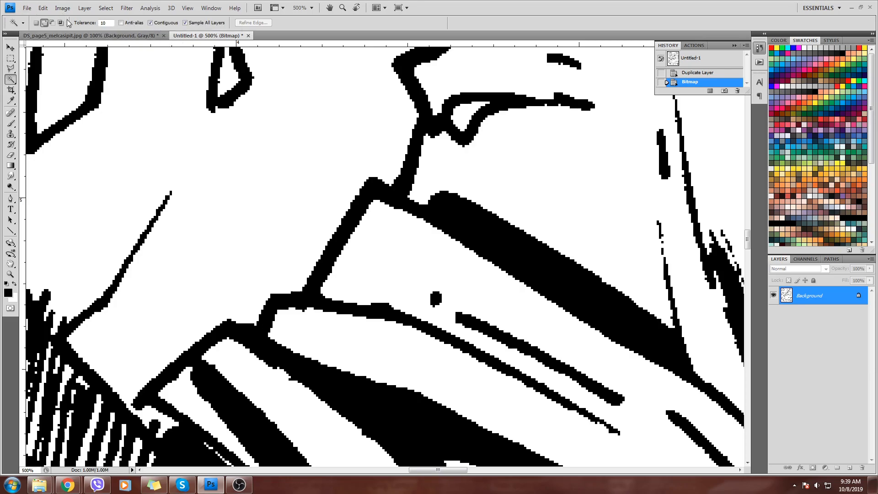
{"action": "key", "text": "ctrl+minus"}
{"action": "key", "text": "ctrl+minus"}
{"action": "key", "text": "ctrl+minus"}
{"action": "key", "text": "ctrl+minus"}
{"action": "key", "text": "ctrl+minus"}
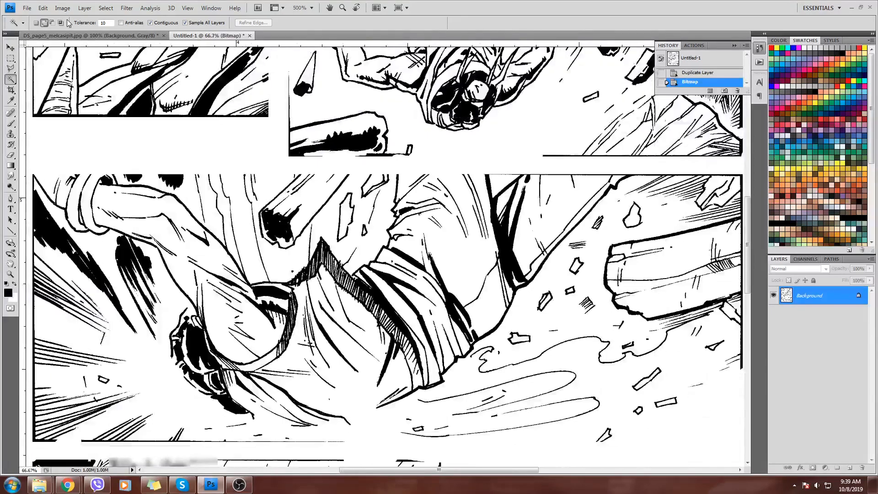
{"action": "key", "text": "ctrl+plus"}
{"action": "key", "text": "ctrl+plus"}
{"action": "key", "text": "ctrl+plus"}
{"action": "key", "text": "ctrl+plus"}
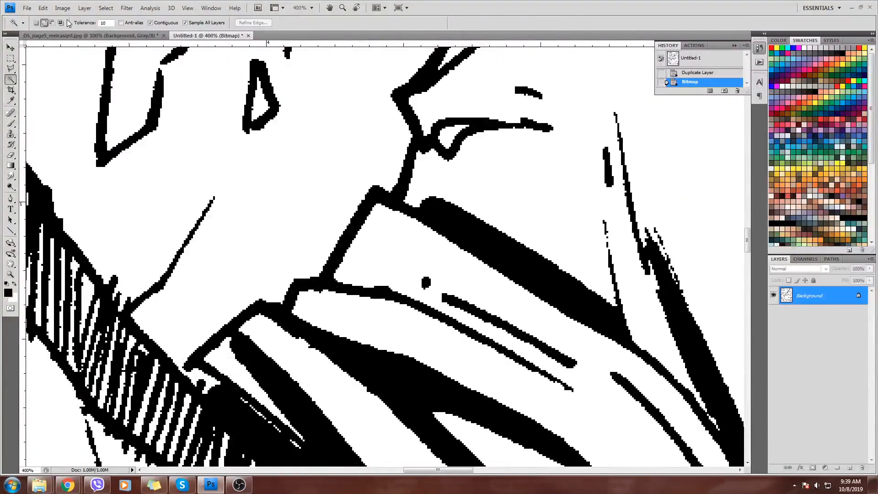
{"action": "key", "text": "ctrl+plus"}
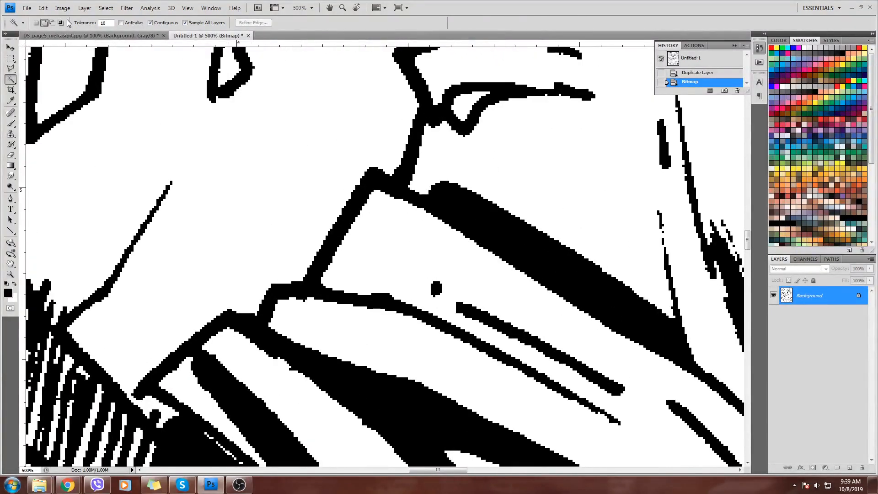
{"action": "key", "text": "ctrl+plus"}
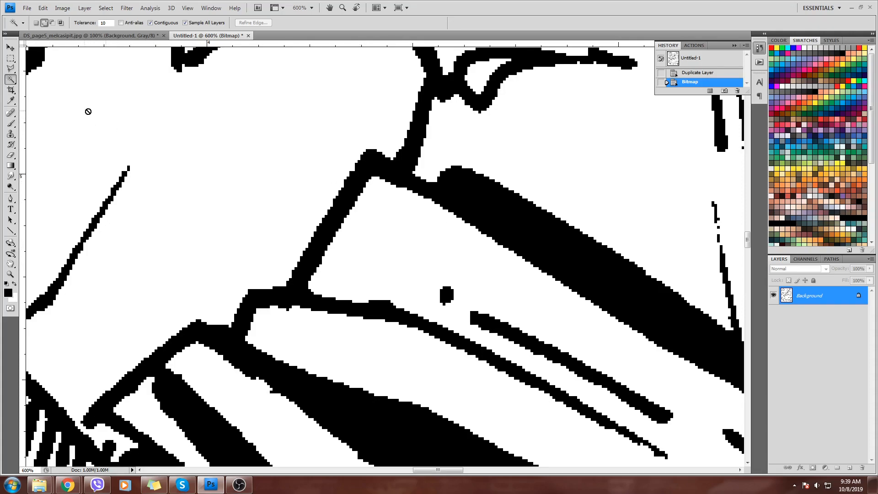
Convert the bitmap document back to Grayscale with a size ratio of 1.
{"action": "left_click", "coordinate": [63, 8]}
{"action": "mouse_move", "coordinate": [73, 20]}
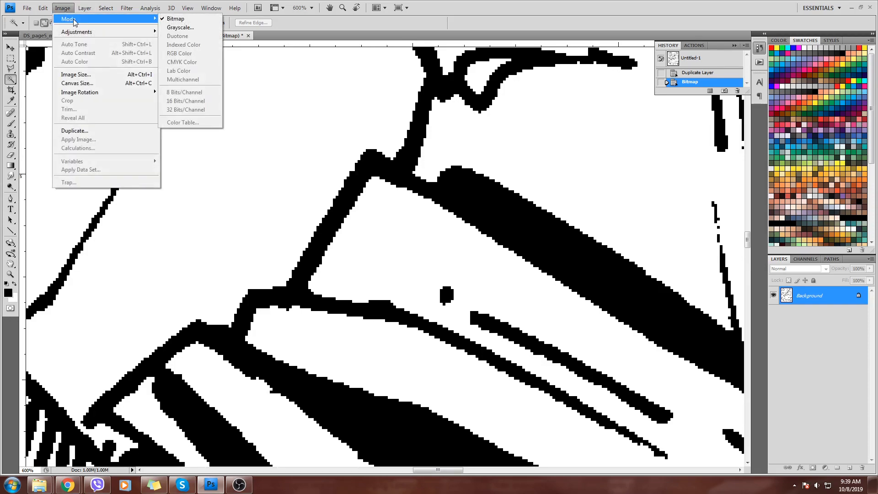
{"action": "left_click", "coordinate": [181, 28]}
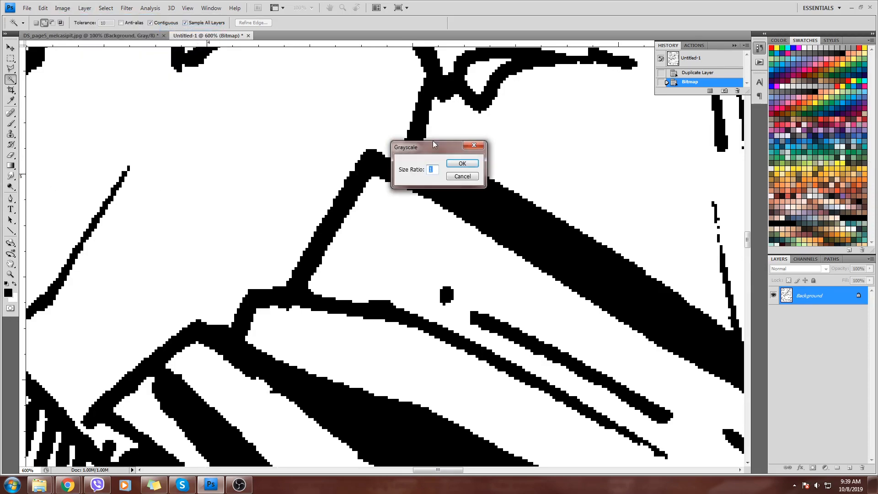
{"action": "left_click", "coordinate": [461, 164]}
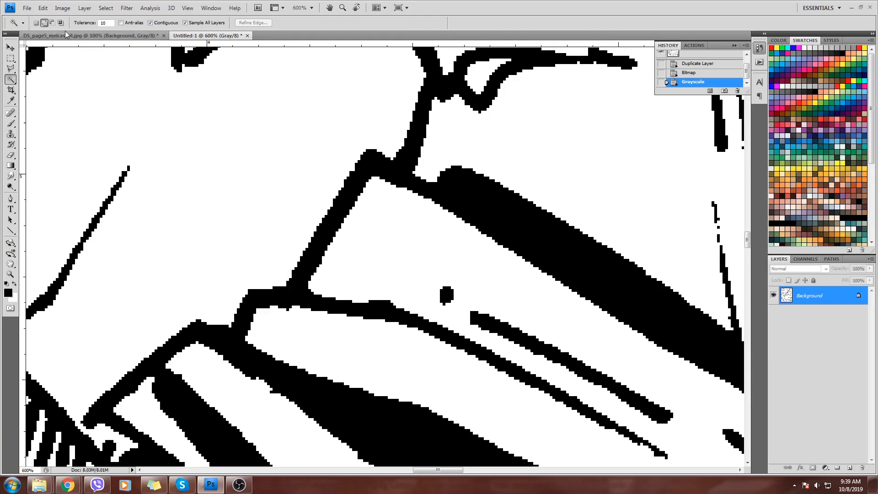
Select the white area between the clothing fold lines with the Magic Wand and inspect its edge up close.
{"action": "left_click", "coordinate": [442, 259]}
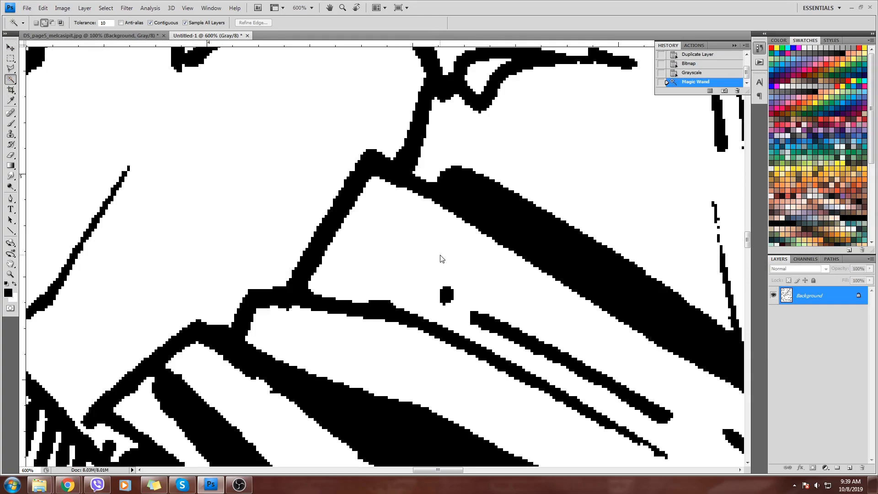
{"action": "key", "text": "ctrl+plus"}
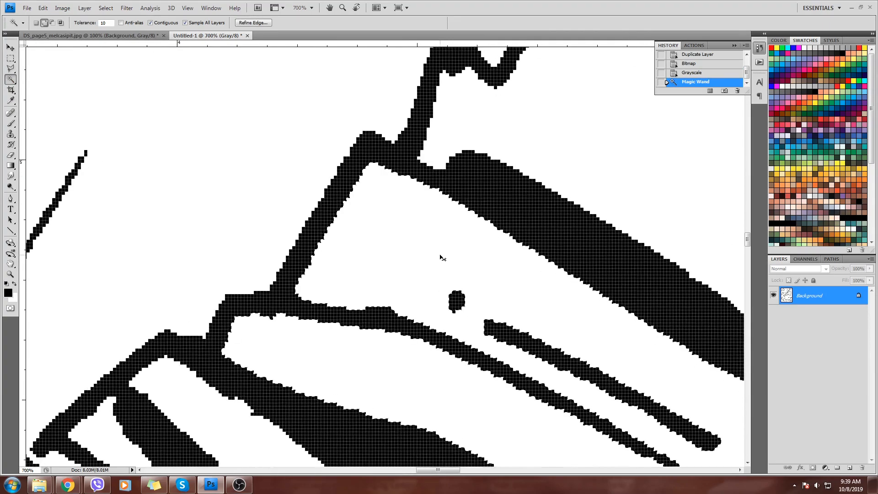
{"action": "key", "text": "ctrl+plus"}
{"action": "key", "text": "ctrl+plus"}
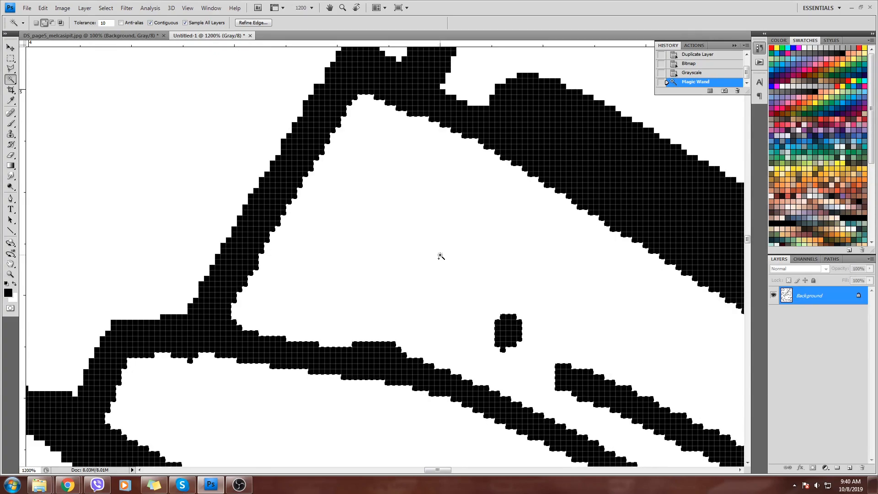
Undo the Magic Wand selection and both the Grayscale and Bitmap conversions.
{"action": "key", "text": "ctrl+z"}
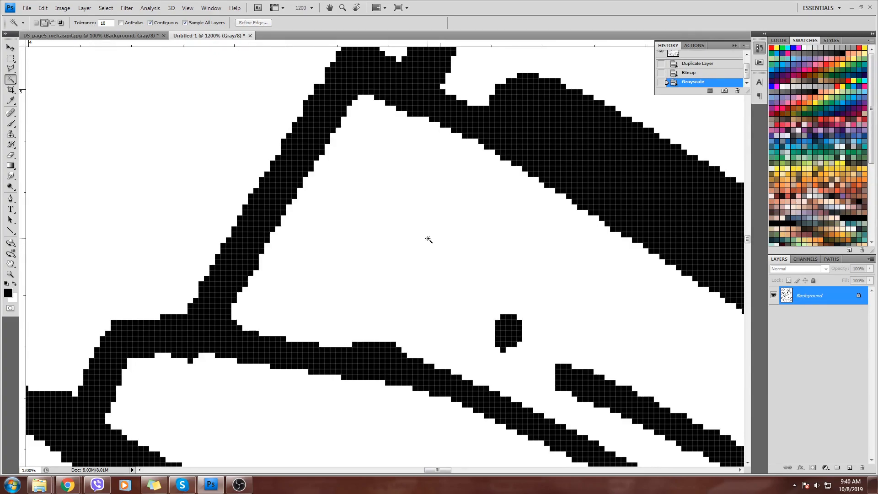
{"action": "key", "text": "ctrl+alt+z"}
{"action": "key", "text": "ctrl+alt+z"}
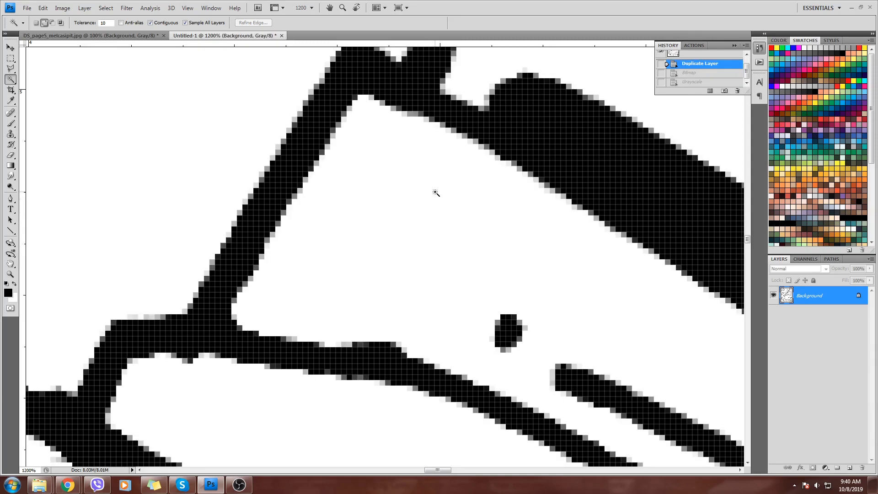
Select the white area between the clothing fold lines with the Magic Wand and convert the document to Bitmap with layers flattened.
{"action": "left_click", "coordinate": [428, 217]}
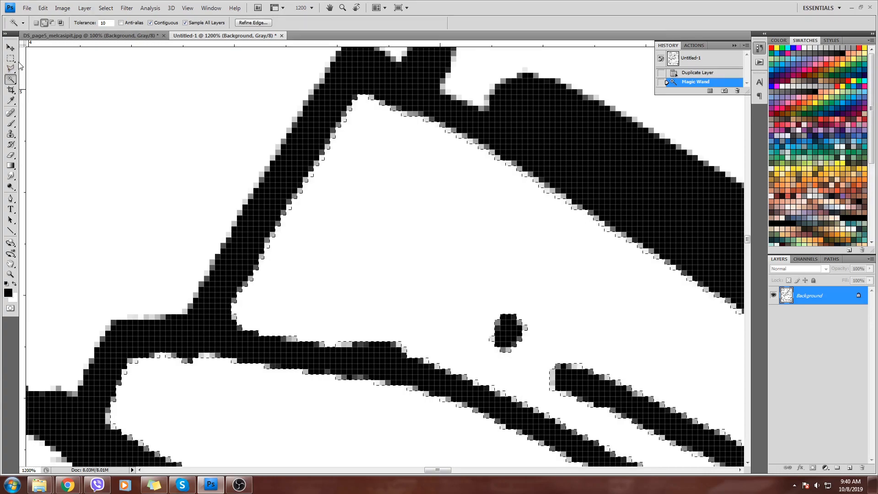
{"action": "left_click", "coordinate": [10, 47]}
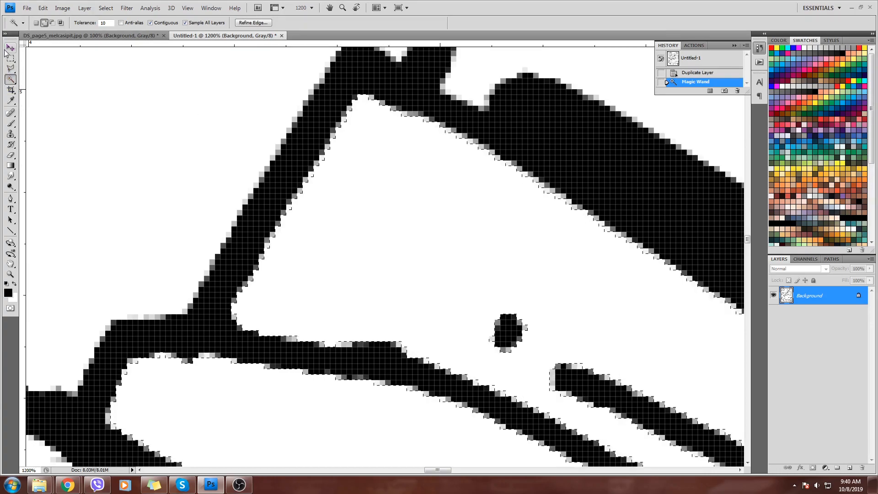
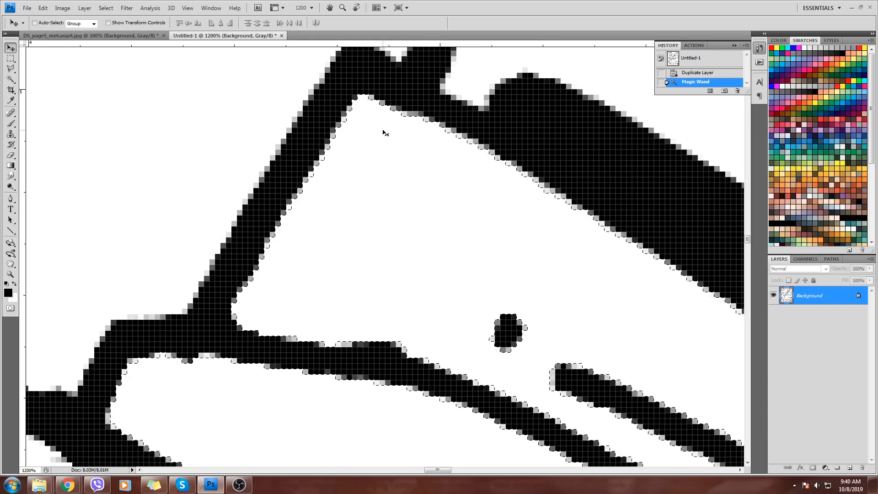
{"action": "left_click", "coordinate": [63, 9]}
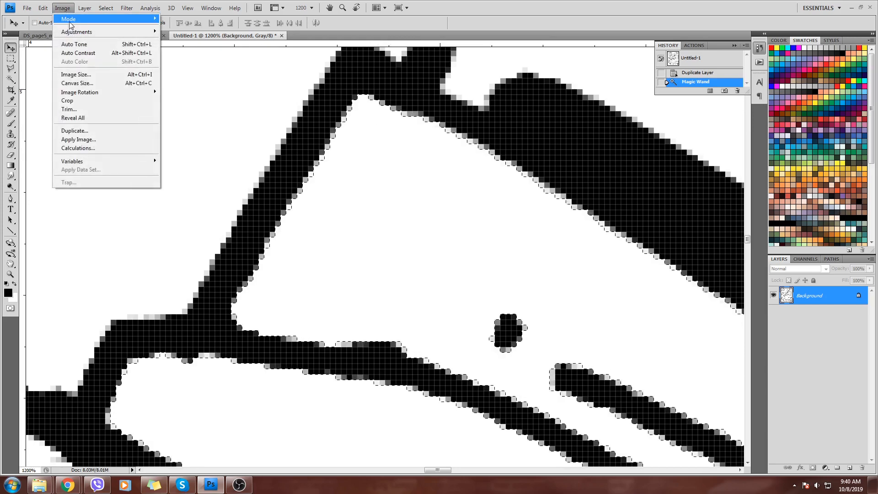
{"action": "mouse_move", "coordinate": [91, 19]}
{"action": "left_click", "coordinate": [210, 19]}
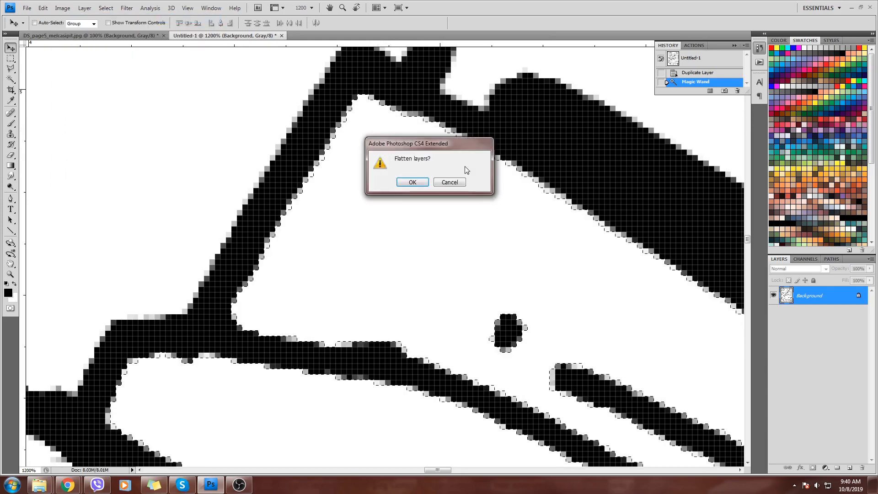
{"action": "left_click", "coordinate": [405, 180]}
{"action": "left_click", "coordinate": [500, 148]}
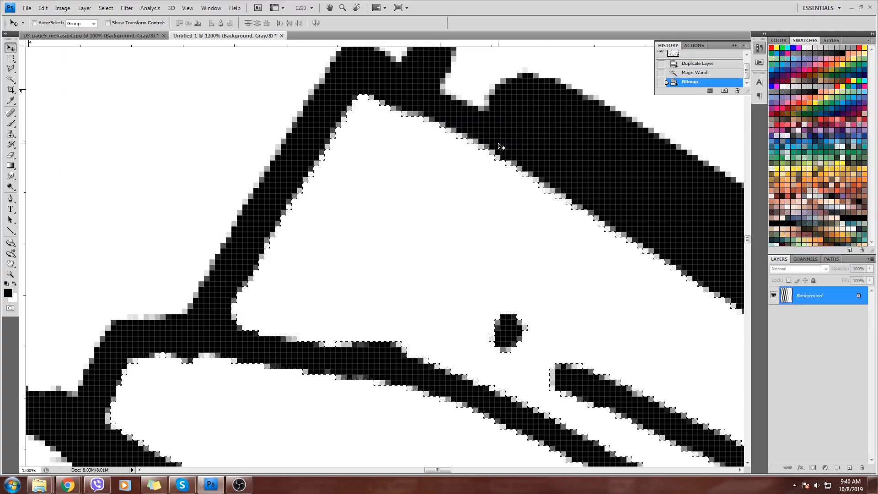
{"action": "key", "text": "ctrl+d"}
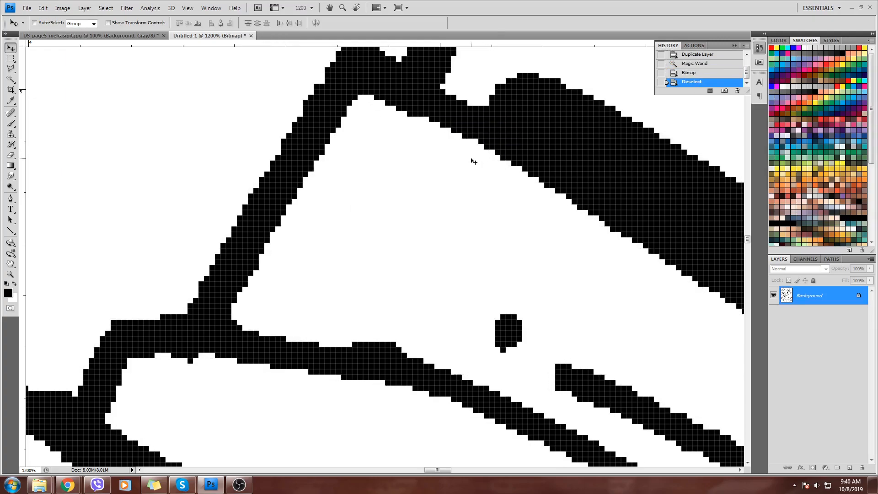
{"action": "key", "text": "ctrl+z"}
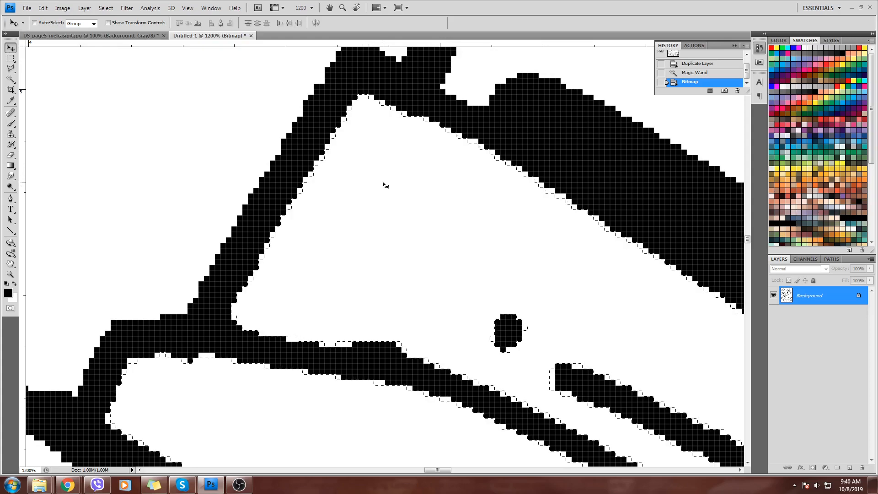
Convert the document to Grayscale and fill the selected white areas between the fold lines with light gray.
{"action": "left_click", "coordinate": [831, 49]}
{"action": "key", "text": "alt+BackSpace"}
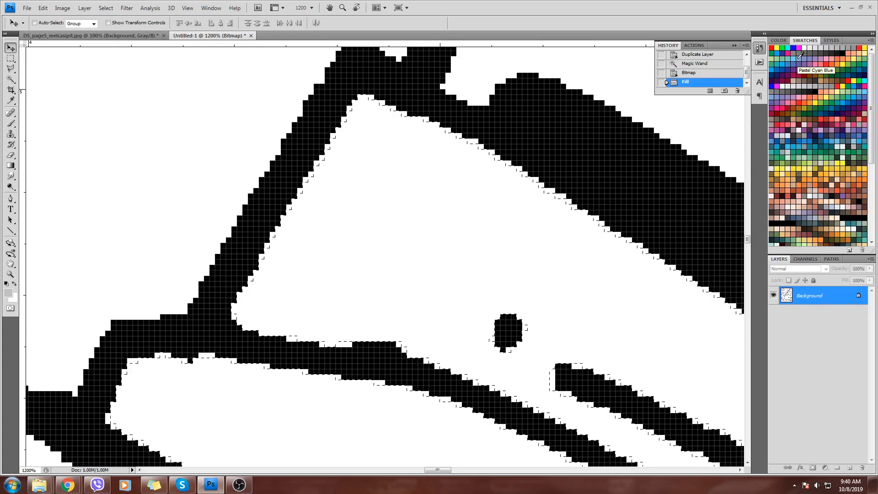
{"action": "left_click", "coordinate": [62, 9]}
{"action": "mouse_move", "coordinate": [114, 19]}
{"action": "left_click", "coordinate": [179, 27]}
{"action": "left_click", "coordinate": [476, 166]}
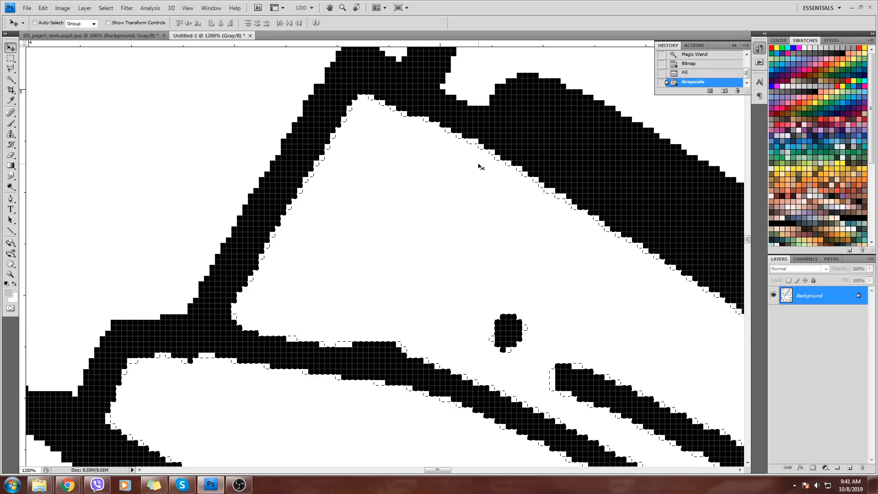
{"action": "key", "text": "alt+BackSpace"}
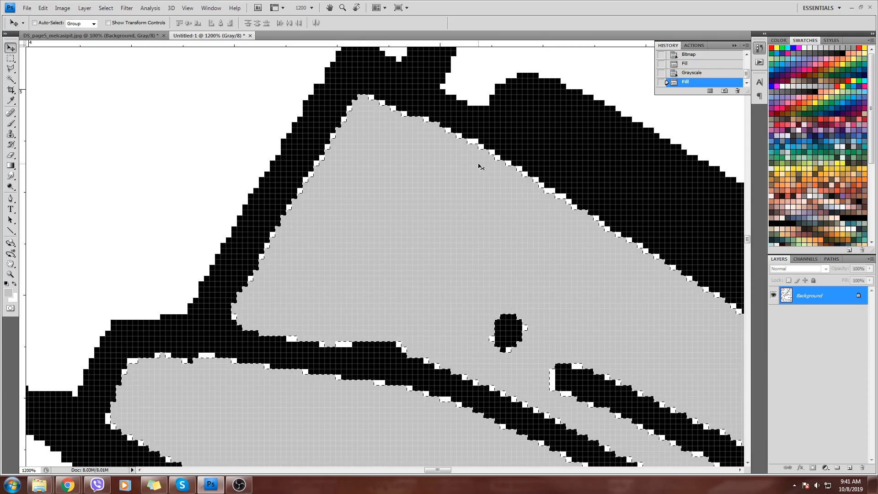
Undo the light gray fill and the Grayscale conversion.
{"action": "key", "text": "ctrl+minus"}
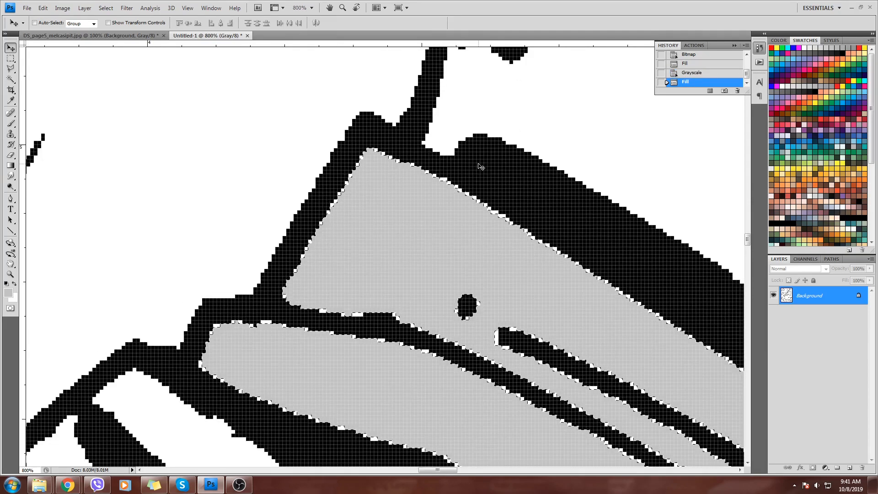
{"action": "key", "text": "ctrl+z"}
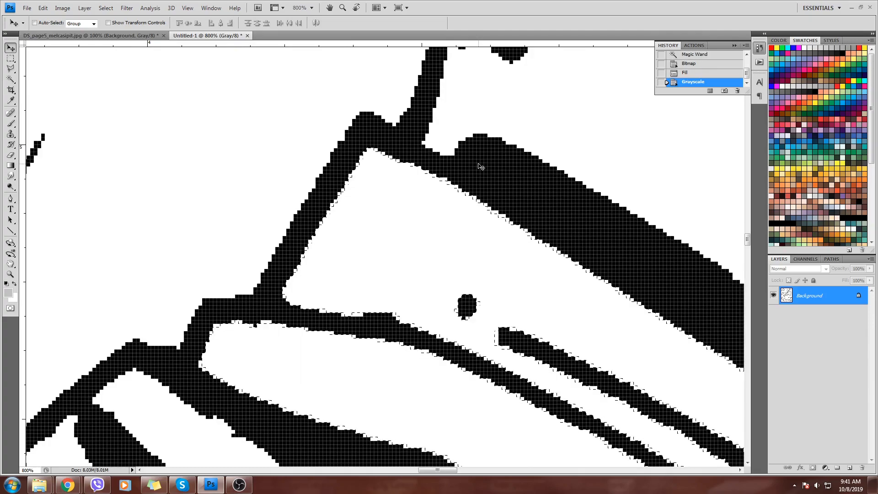
{"action": "key", "text": "ctrl+plus"}
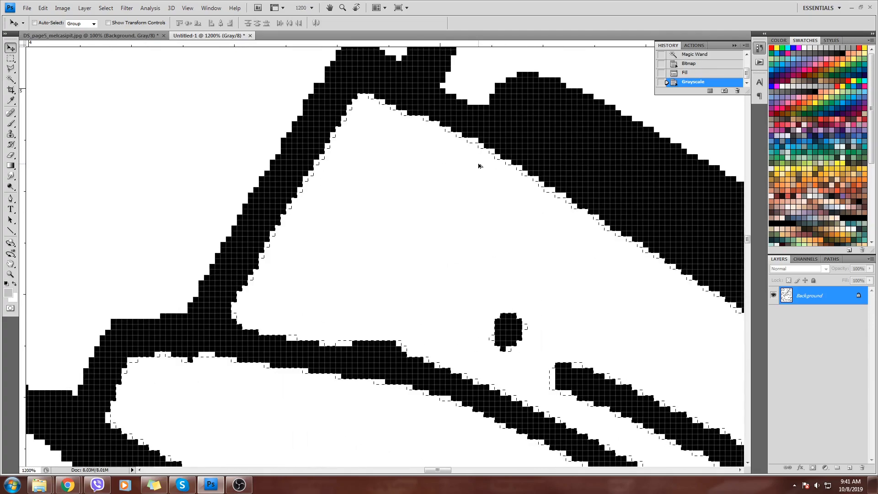
{"action": "key", "text": "ctrl+alt+z"}
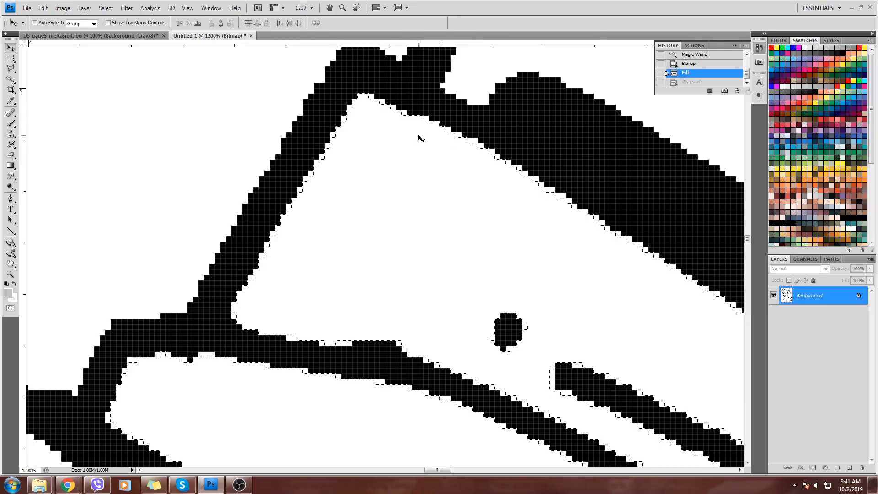
Clear the selection around the clothing folds and convert the bitmap document back to Grayscale.
{"action": "key", "text": "ctrl+d"}
{"action": "key", "text": "w"}
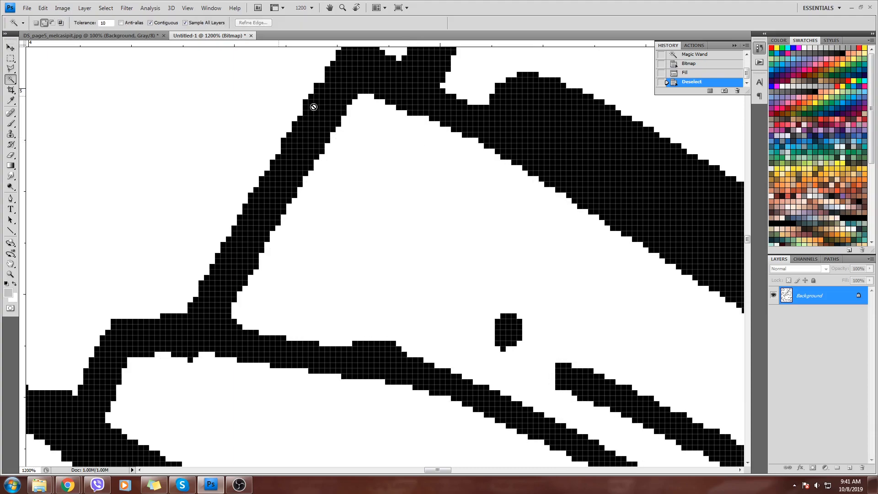
{"action": "left_click", "coordinate": [62, 8]}
{"action": "mouse_move", "coordinate": [138, 19]}
{"action": "left_click", "coordinate": [218, 28]}
{"action": "left_click", "coordinate": [460, 165]}
Select the white area between the folds with the Magic Wand, inspect the ink edges at several magnifications, and deselect it.
{"action": "left_click", "coordinate": [453, 157]}
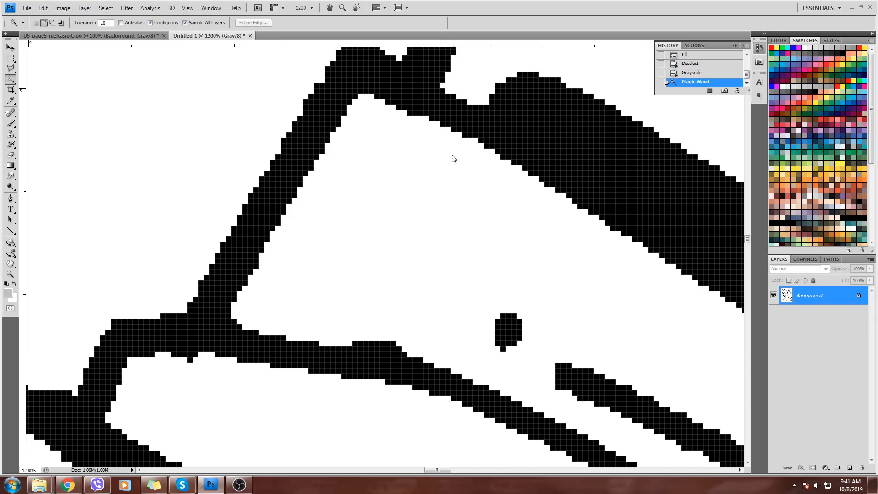
{"action": "key", "text": "ctrl+minus"}
{"action": "key", "text": "ctrl+minus"}
{"action": "key", "text": "ctrl+minus"}
{"action": "key", "text": "ctrl+minus"}
{"action": "key", "text": "ctrl+minus"}
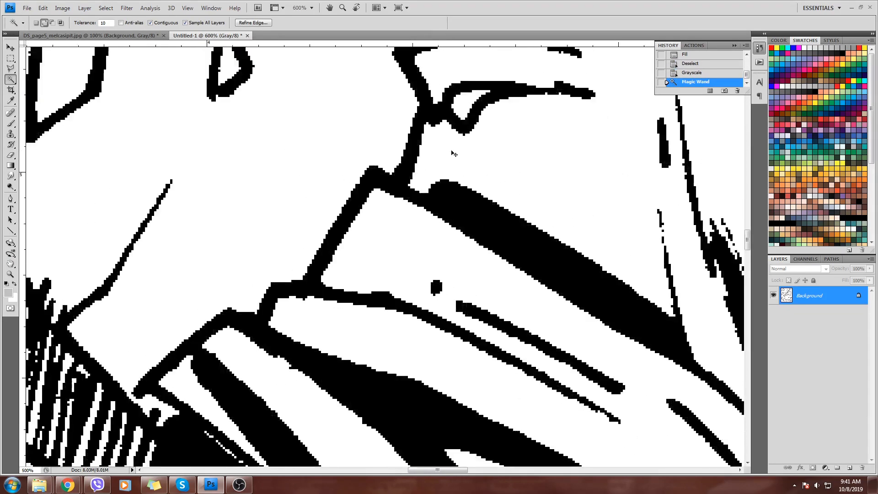
{"action": "key", "text": "ctrl+plus"}
{"action": "key", "text": "ctrl+plus"}
{"action": "key", "text": "ctrl+plus"}
{"action": "key", "text": "ctrl+plus"}
{"action": "key", "text": "ctrl+plus"}
{"action": "key", "text": "ctrl+plus"}
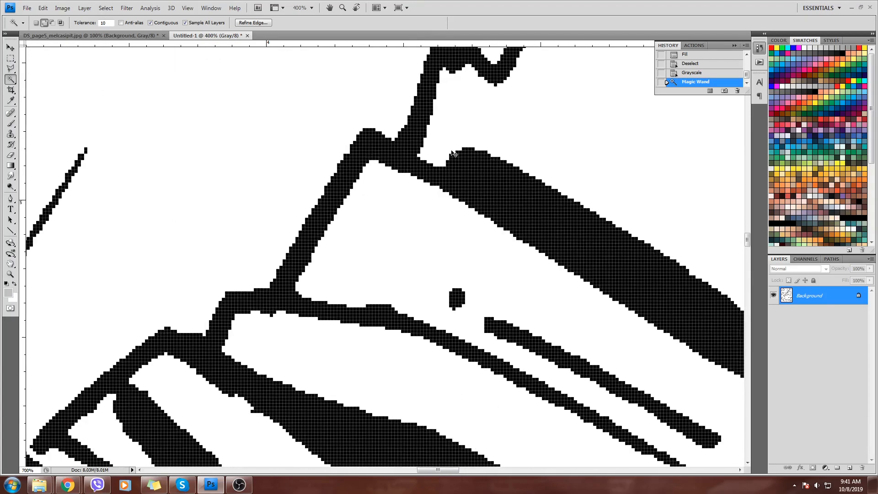
{"action": "key", "text": "ctrl+d"}
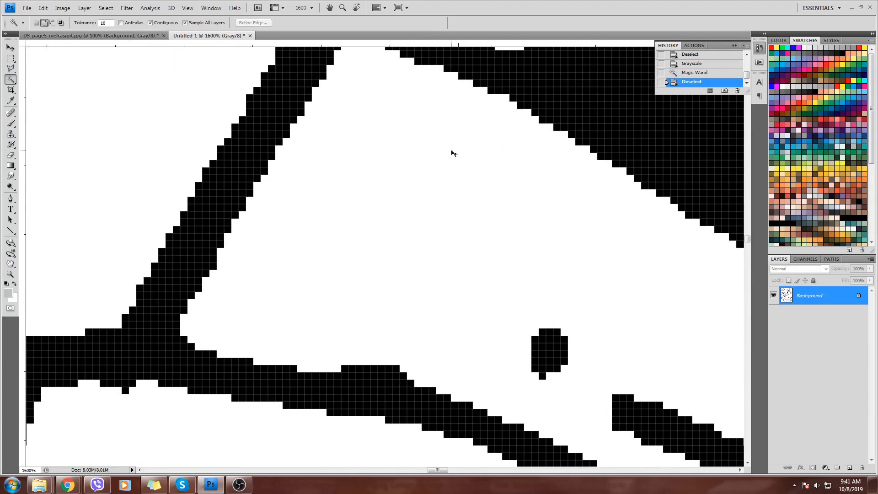
Examine the converted line art from the fold details out to the full page at 25%.
{"action": "key", "text": "ctrl+minus"}
{"action": "key", "text": "ctrl+minus"}
{"action": "key", "text": "ctrl+minus"}
{"action": "key", "text": "ctrl+minus"}
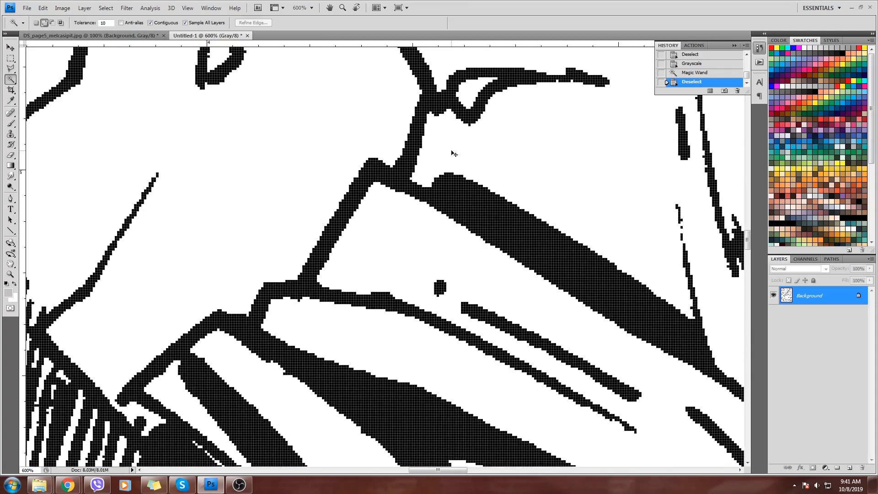
{"action": "key", "text": "ctrl+minus"}
{"action": "key", "text": "ctrl+minus"}
{"action": "key", "text": "ctrl+minus"}
{"action": "key", "text": "ctrl+minus"}
{"action": "key", "text": "ctrl+minus"}
{"action": "key", "text": "ctrl+minus"}
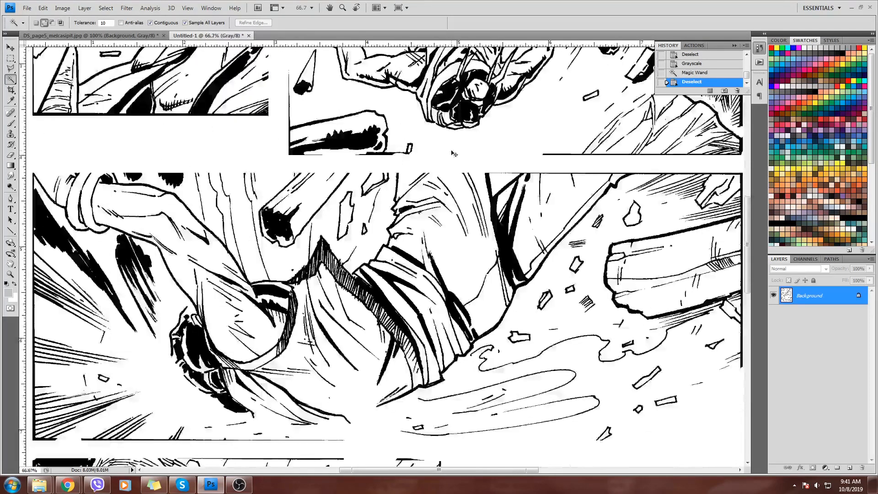
{"action": "key", "text": "ctrl+minus"}
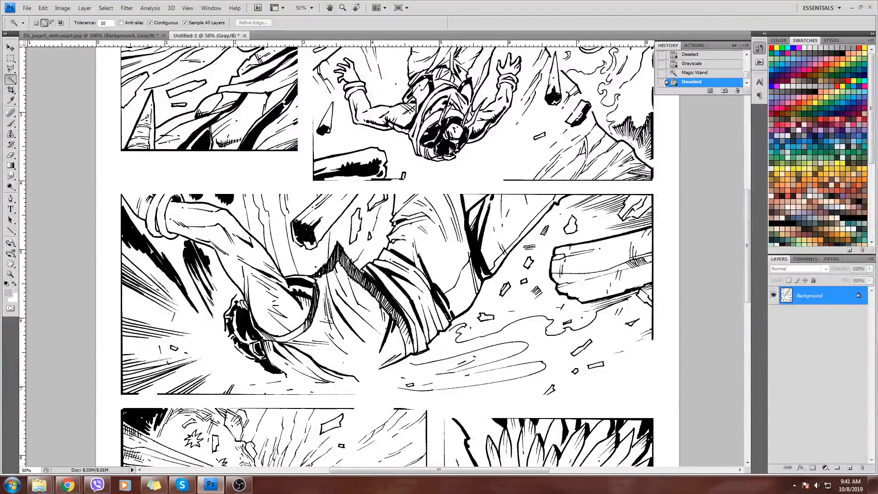
{"action": "key", "text": "ctrl+minus"}
{"action": "key", "text": "ctrl+minus"}
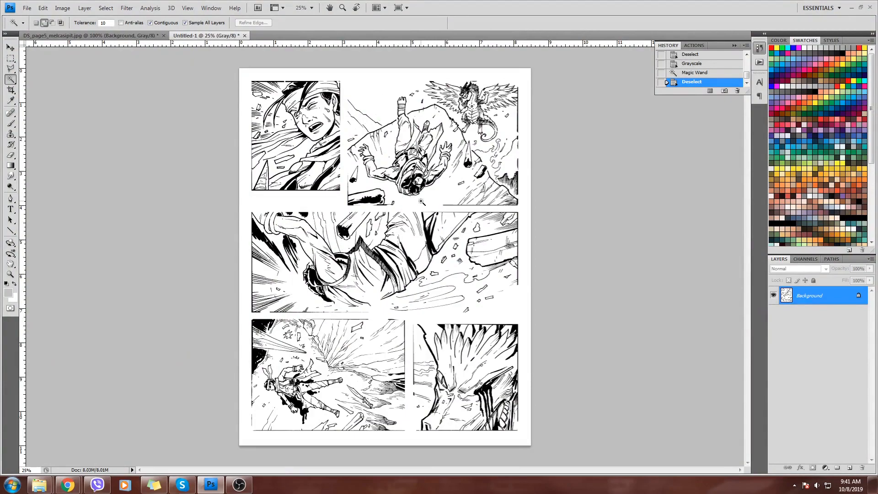
Load the Gray channel as a selection and add a new layer above the Background.
{"action": "left_click", "coordinate": [801, 260]}
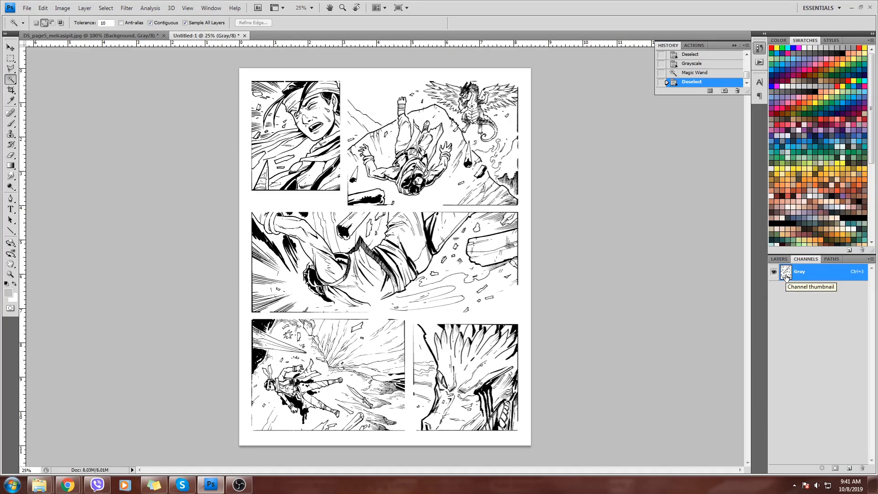
{"action": "left_click", "coordinate": [785, 272], "text": "ctrl"}
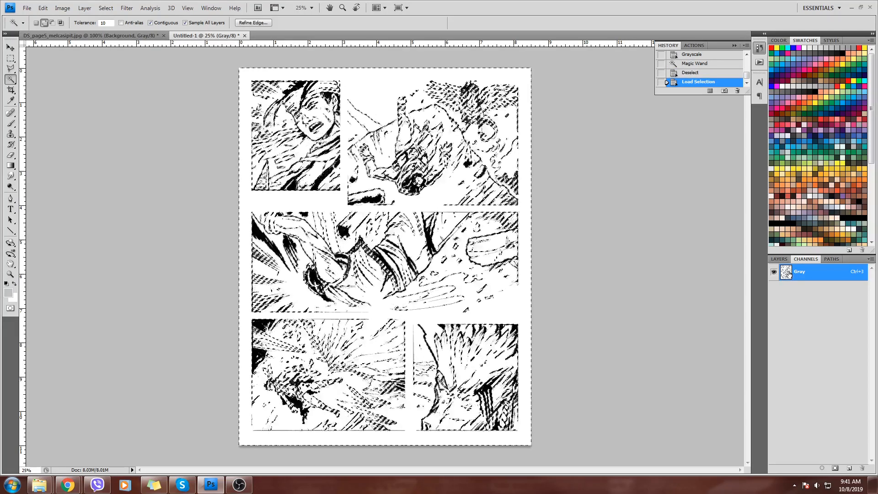
{"action": "left_click", "coordinate": [781, 259]}
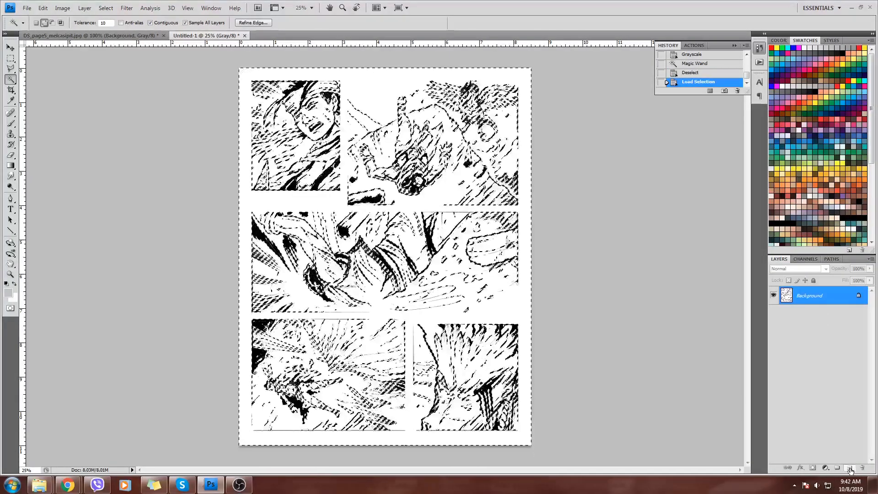
{"action": "left_click", "coordinate": [850, 468]}
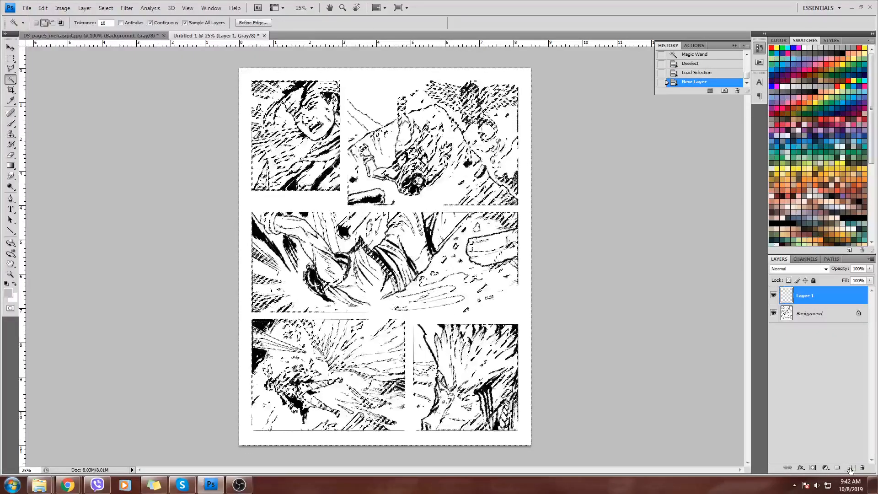
Invert the selection to the ink lines, fill it with Black at 100% opacity on the new layer, and deselect.
{"action": "left_click", "coordinate": [106, 8]}
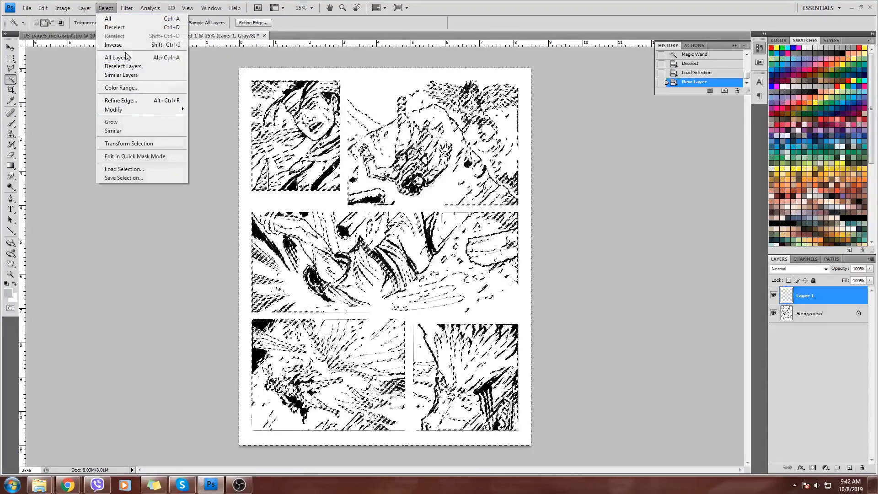
{"action": "left_click", "coordinate": [113, 45]}
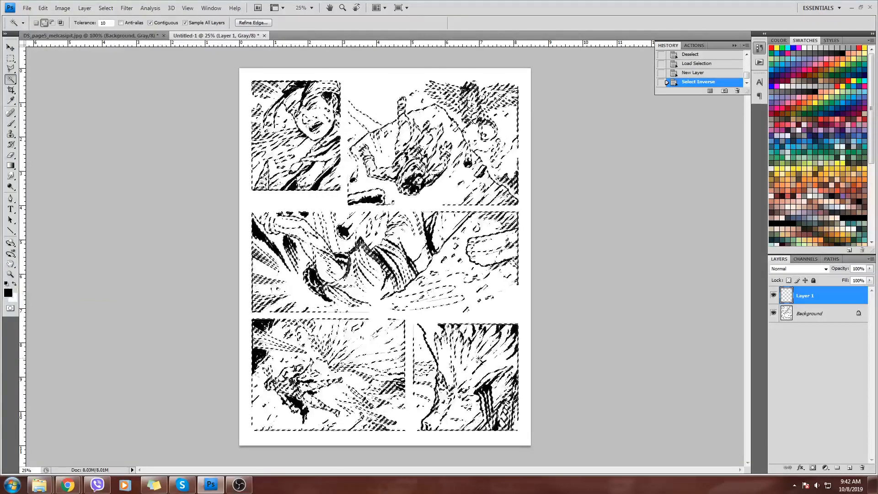
{"action": "left_click", "coordinate": [43, 8]}
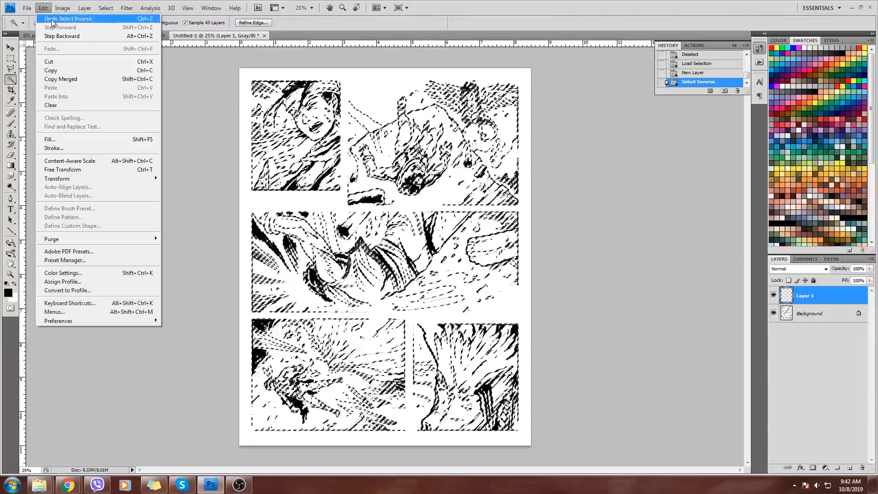
{"action": "left_click", "coordinate": [50, 139]}
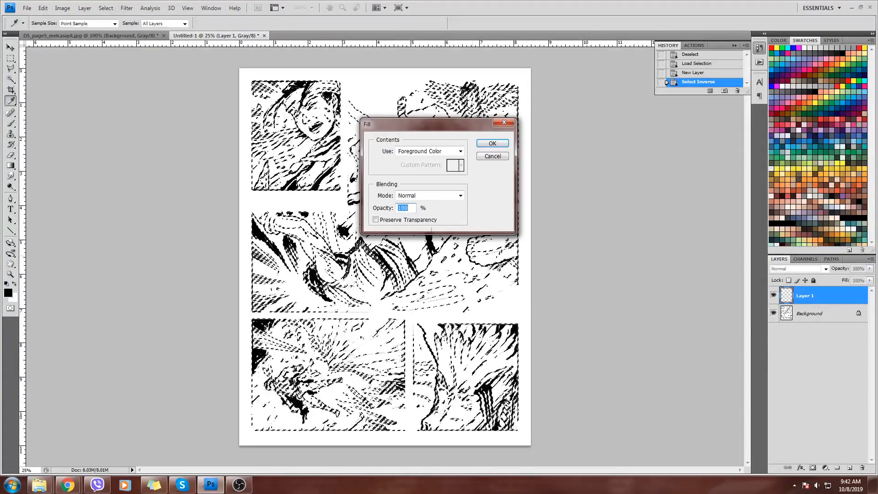
{"action": "left_click", "coordinate": [461, 151]}
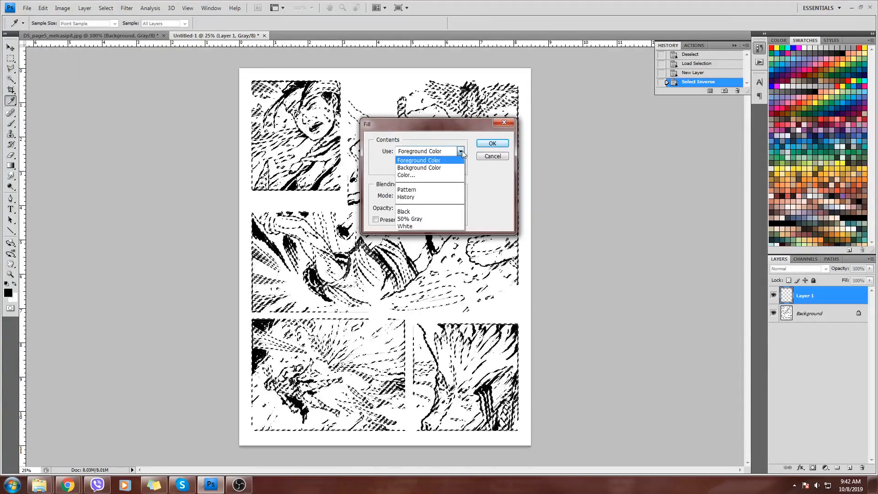
{"action": "left_click", "coordinate": [407, 212]}
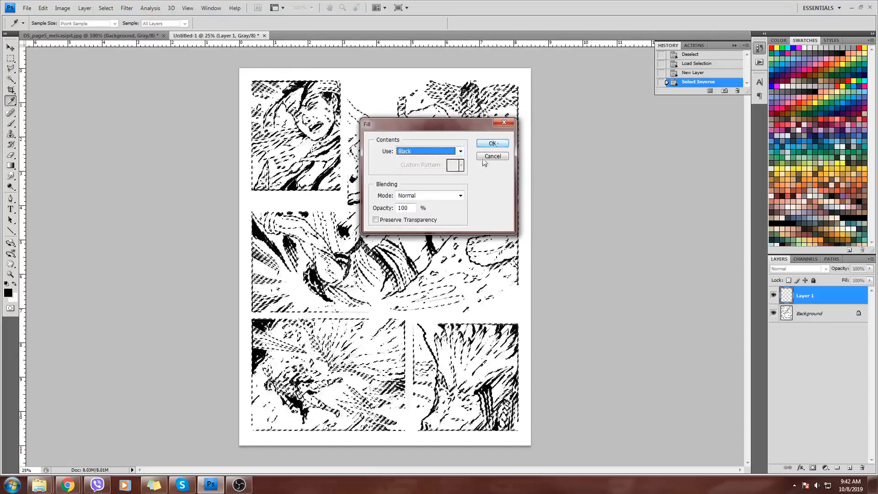
{"action": "left_click", "coordinate": [493, 143]}
{"action": "key", "text": "ctrl+d"}
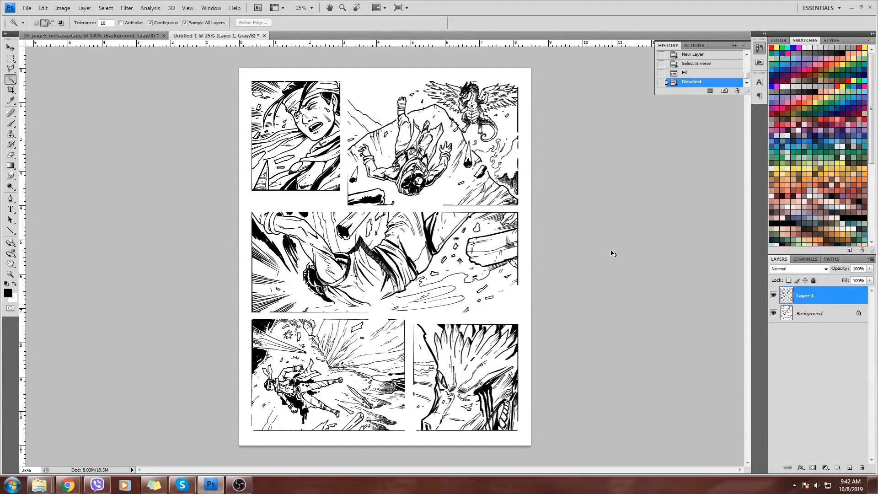
Delete the Background layer from the bitmap conversion document, keeping only the black line art layer.
{"action": "key", "text": "ctrl+plus"}
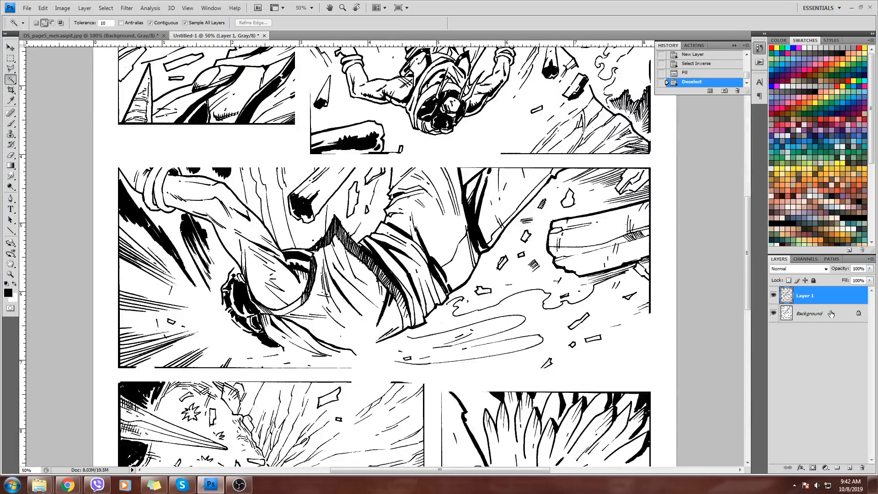
{"action": "left_click", "coordinate": [830, 312]}
{"action": "left_click_drag", "start_coordinate": [830, 311], "coordinate": [864, 466]}
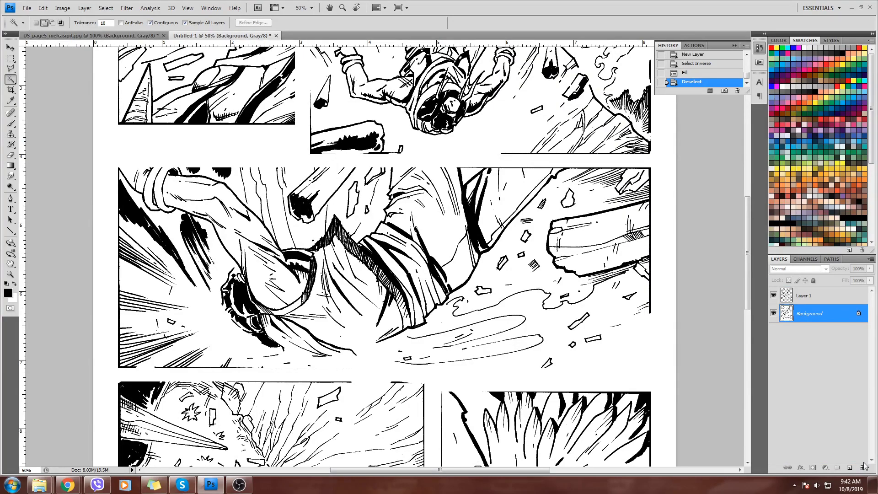
{"action": "left_click_drag", "start_coordinate": [808, 316], "coordinate": [862, 467]}
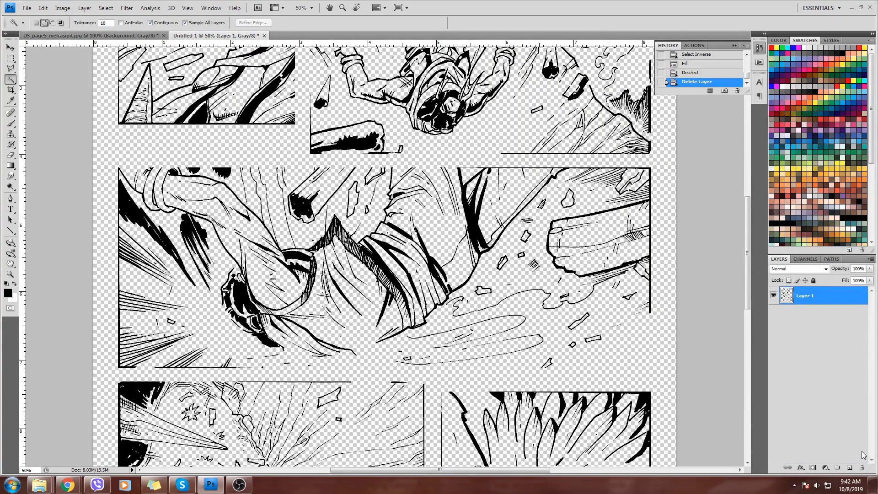
{"action": "key", "text": "ctrl+minus"}
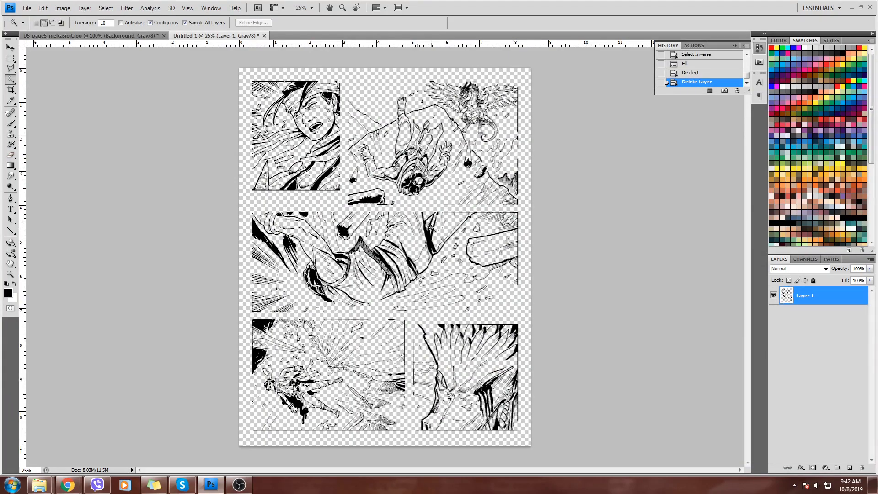
Duplicate the isolated line art layer into the original DS_page5 document.
{"action": "right_click", "coordinate": [804, 300]}
{"action": "left_click", "coordinate": [807, 114]}
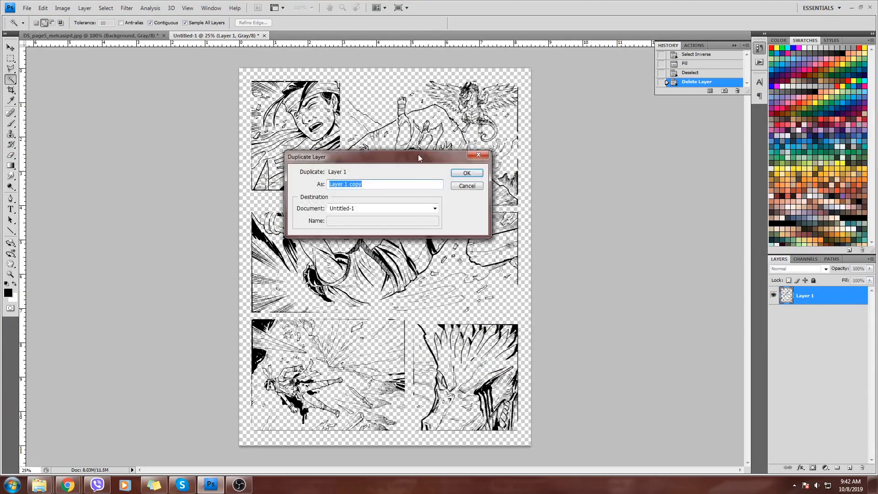
{"action": "left_click", "coordinate": [401, 208]}
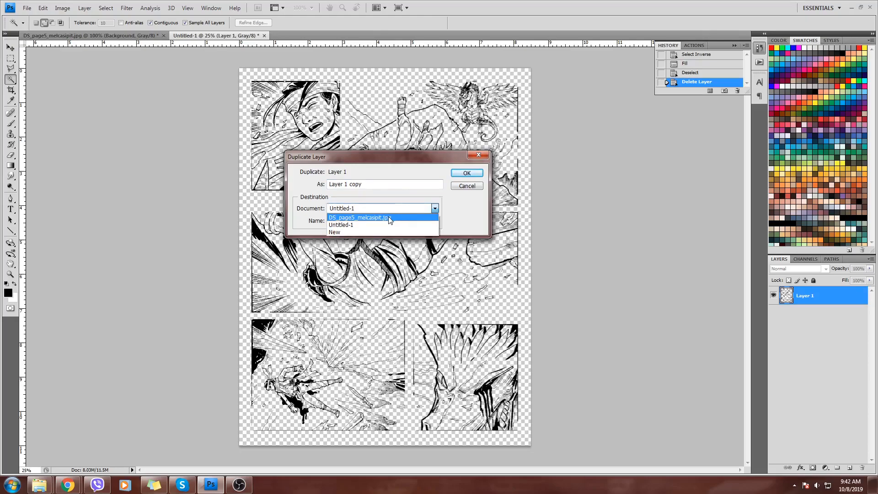
{"action": "left_click", "coordinate": [390, 218]}
{"action": "left_click", "coordinate": [467, 173]}
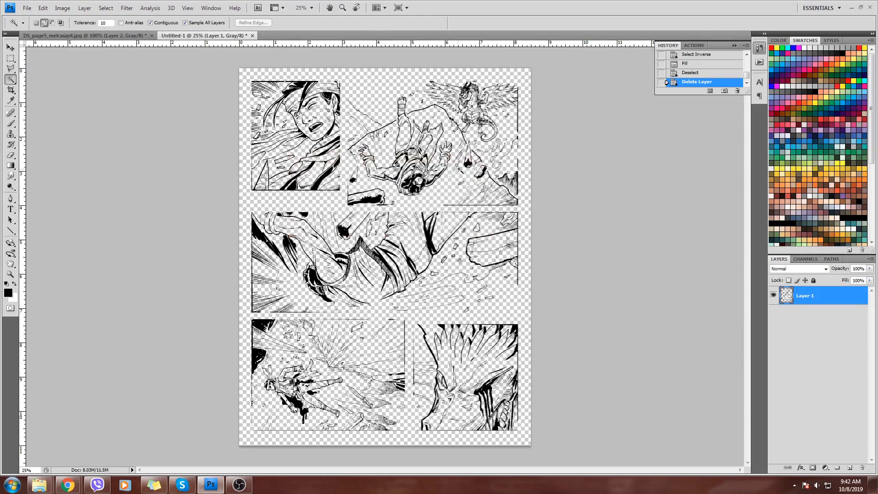
Switch to the original page document and fill its Background layer with white.
{"action": "left_click", "coordinate": [92, 36]}
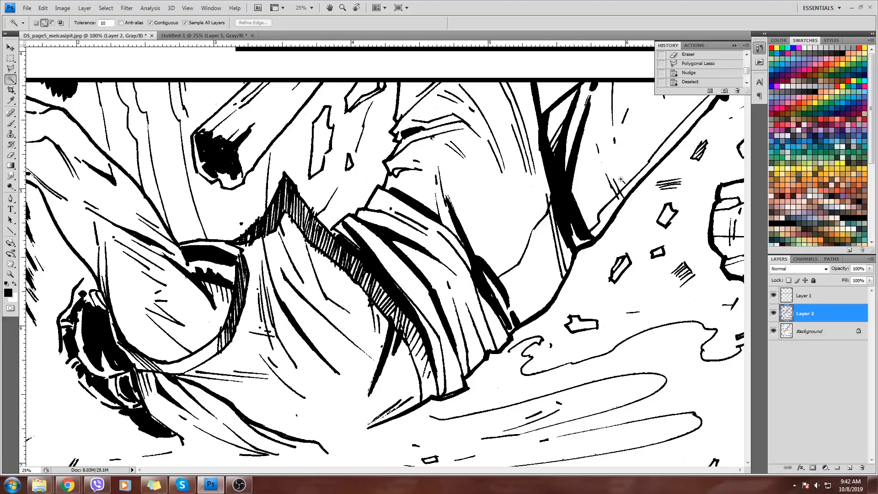
{"action": "left_click", "coordinate": [827, 335]}
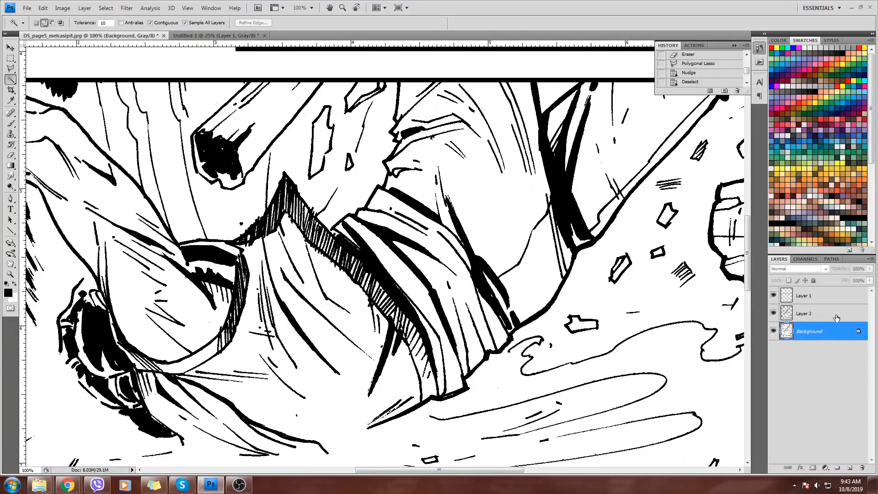
{"action": "key", "text": "ctrl+BackSpace"}
{"action": "key", "text": "ctrl+minus"}
{"action": "key", "text": "ctrl+minus"}
{"action": "key", "text": "ctrl+minus"}
{"action": "key", "text": "ctrl+minus"}
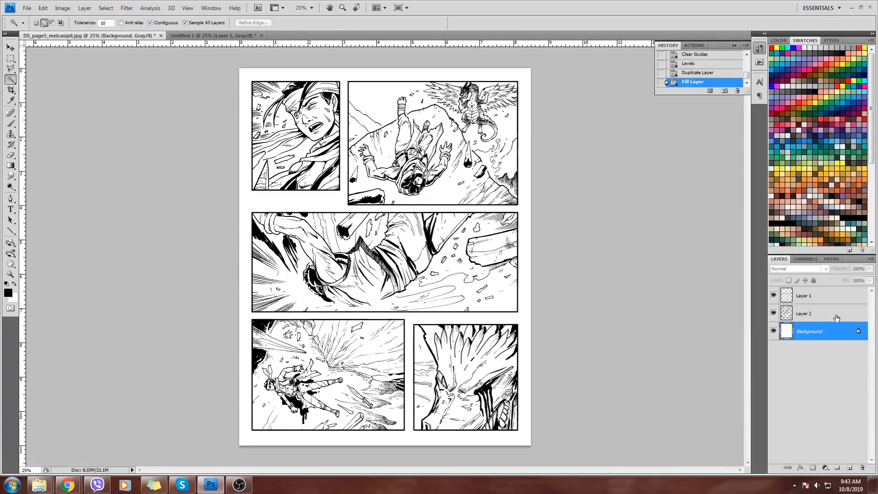
Hide and reshow the Background layer to check the line art, and fill the Background with a medium-dark gray swatch.
{"action": "left_click", "coordinate": [773, 332]}
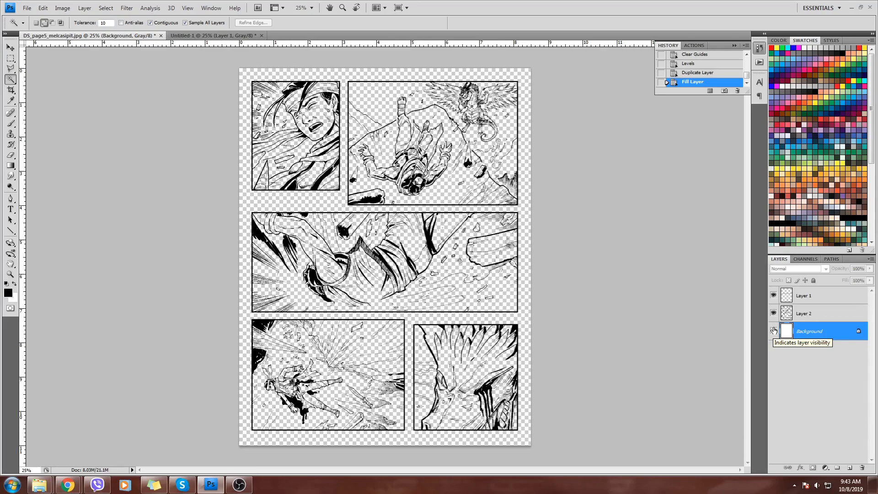
{"action": "left_click", "coordinate": [774, 331]}
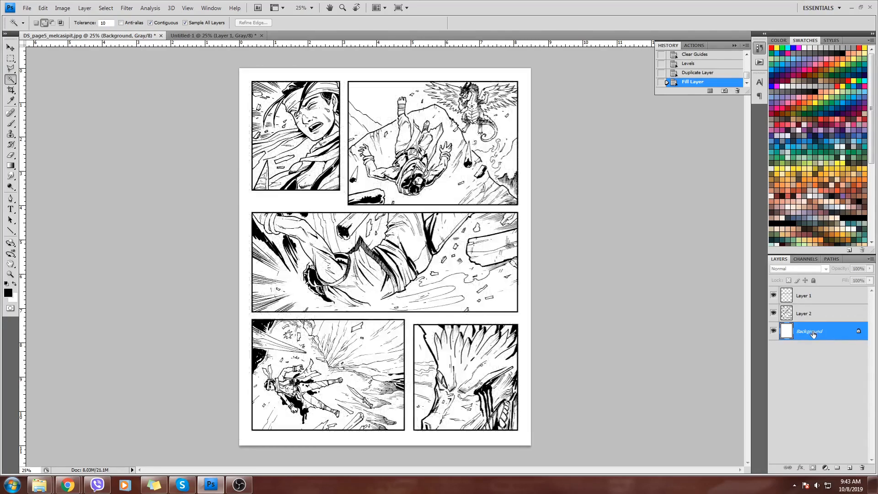
{"action": "left_click", "coordinate": [859, 242]}
{"action": "key", "text": "alt+BackSpace"}
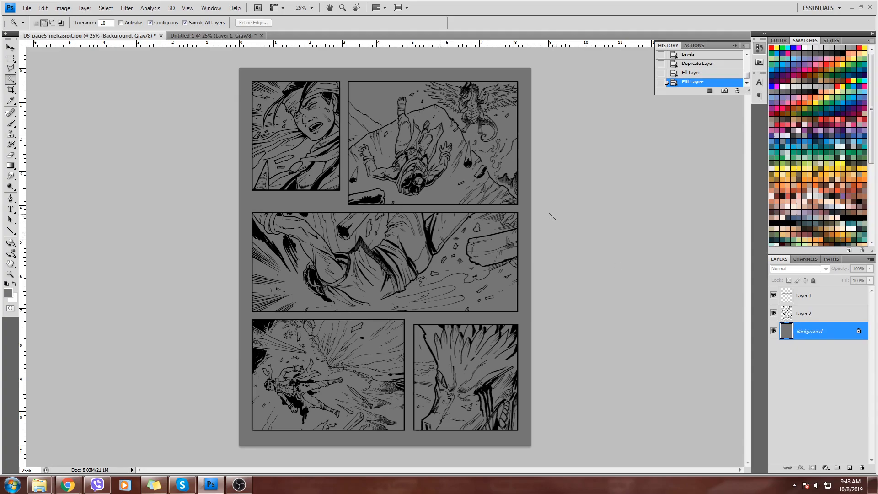
Select the page margin and gutters around the panels with the Magic Wand and expand the selection.
{"action": "left_click", "coordinate": [524, 196]}
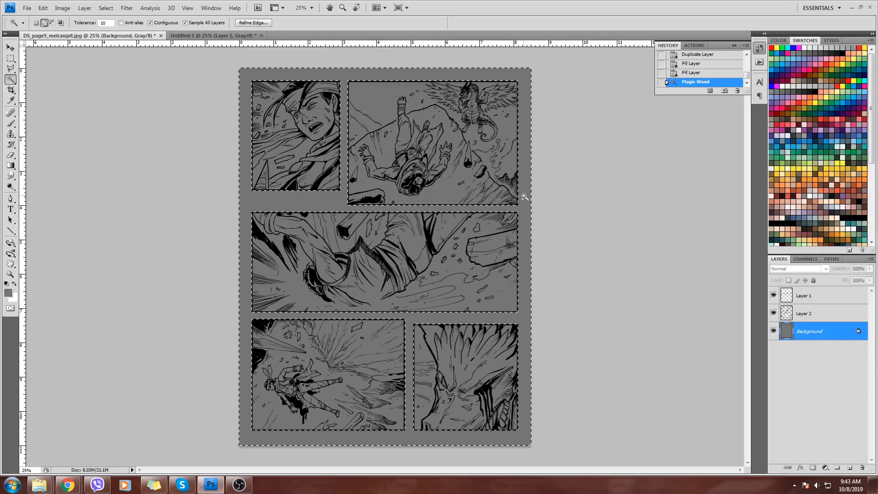
{"action": "key", "text": "alt+s"}
{"action": "key", "text": "m"}
{"action": "key", "text": "e"}
{"action": "key", "text": "Return"}
{"action": "key", "text": "Return"}
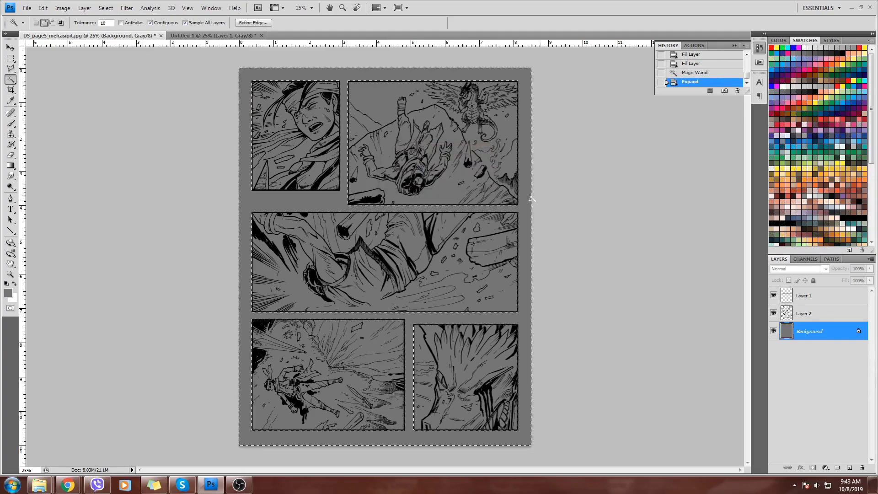
Add a new layer above Layer 1, fill the selected gutters on it with black, and deselect.
{"action": "left_click", "coordinate": [825, 298]}
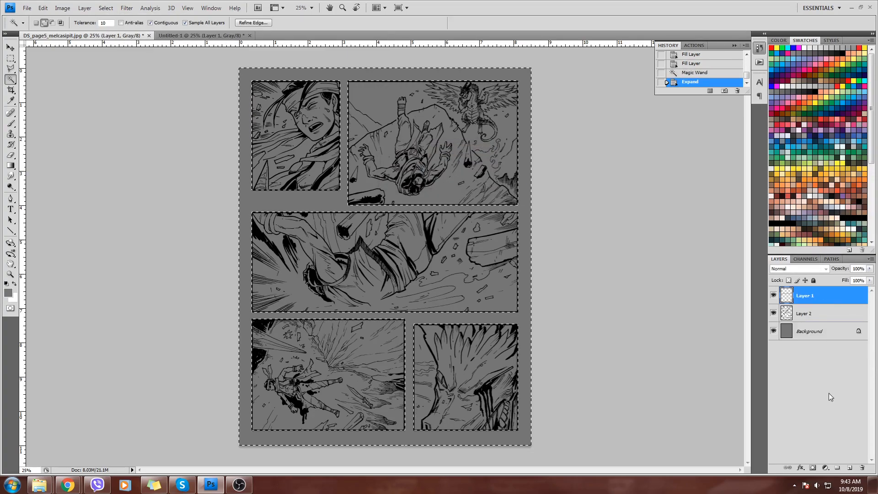
{"action": "left_click", "coordinate": [850, 468]}
{"action": "key", "text": "d"}
{"action": "key", "text": "alt+d"}
{"action": "key", "text": "Escape"}
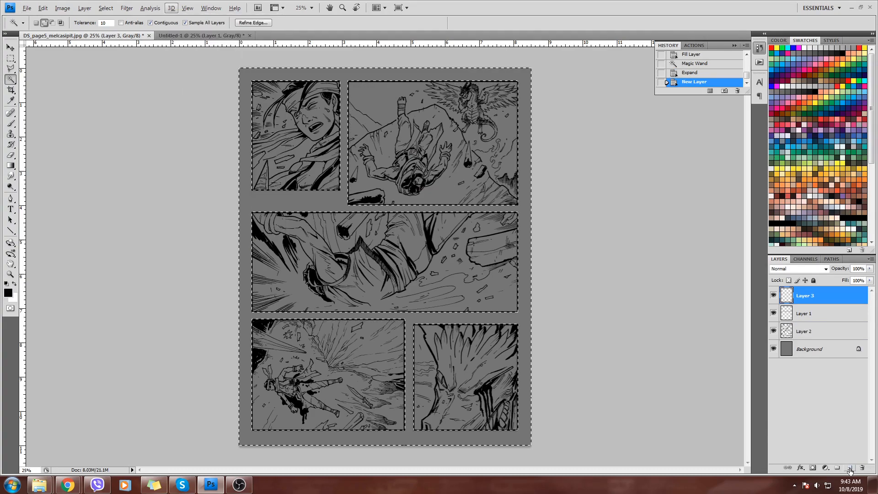
{"action": "key", "text": "alt+BackSpace"}
{"action": "key", "text": "ctrl+d"}
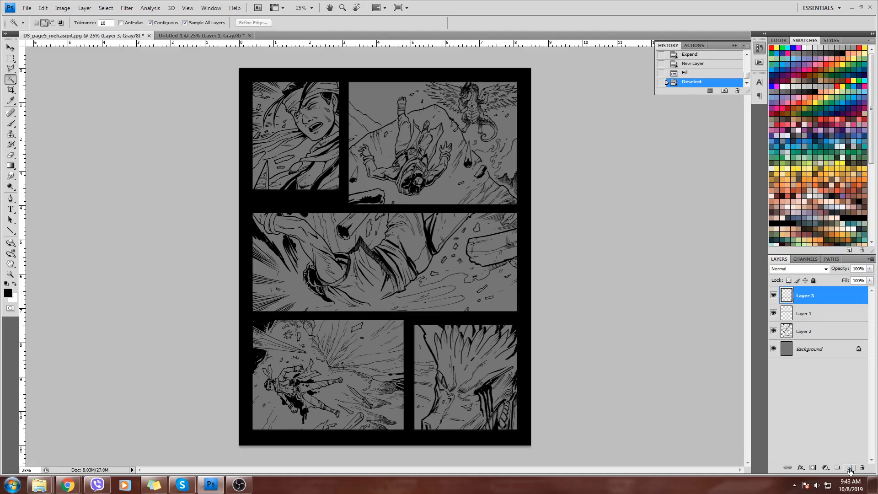